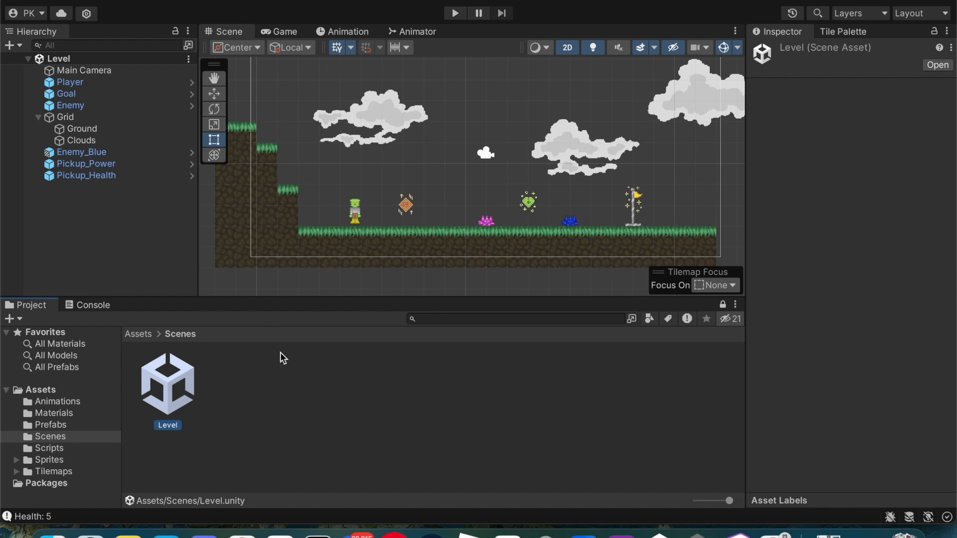
- Create a scene named MainMenu in the Scenes folder and open it
{"action": "left_click", "coordinate": [272, 367]}
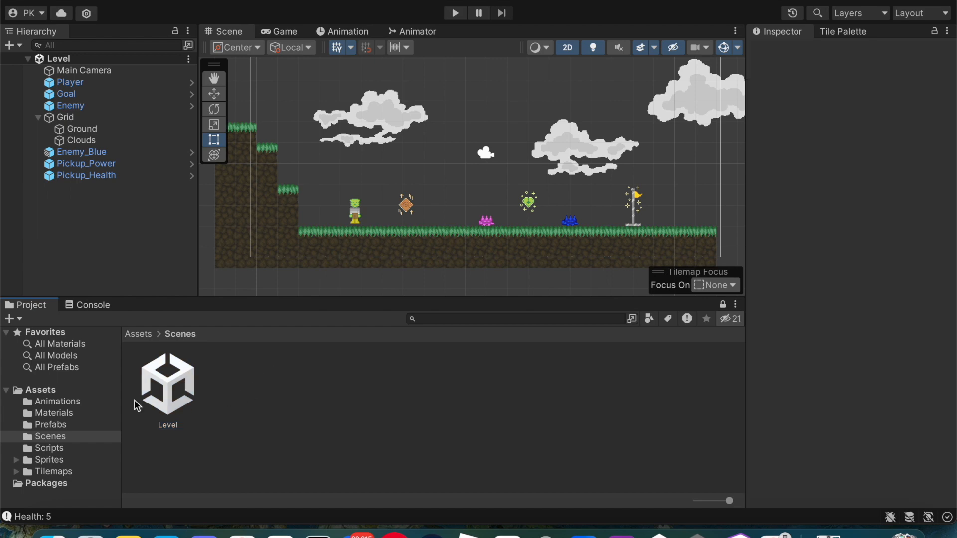
{"action": "right_click", "coordinate": [303, 393]}
{"action": "mouse_move", "coordinate": [443, 70]}
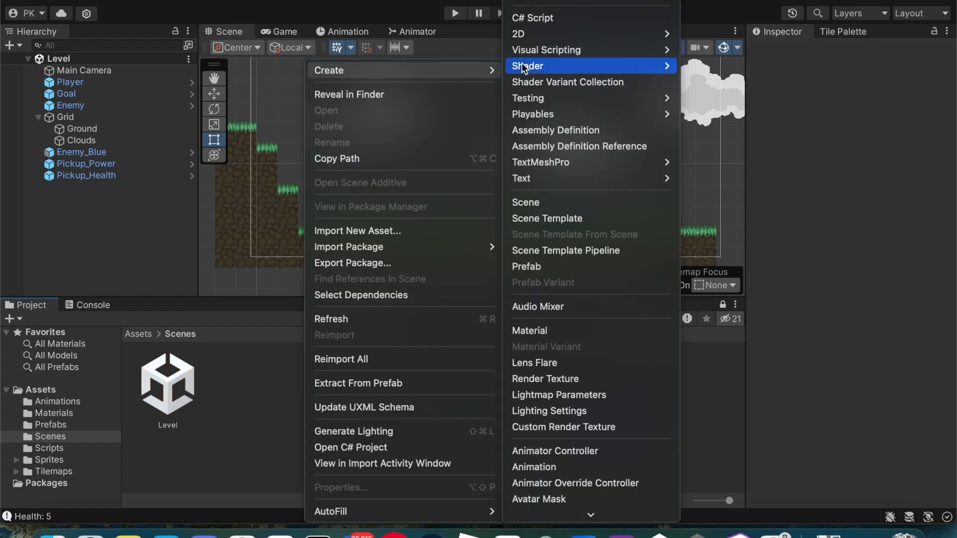
{"action": "left_click", "coordinate": [543, 202]}
{"action": "type", "text": "MainMenu"}
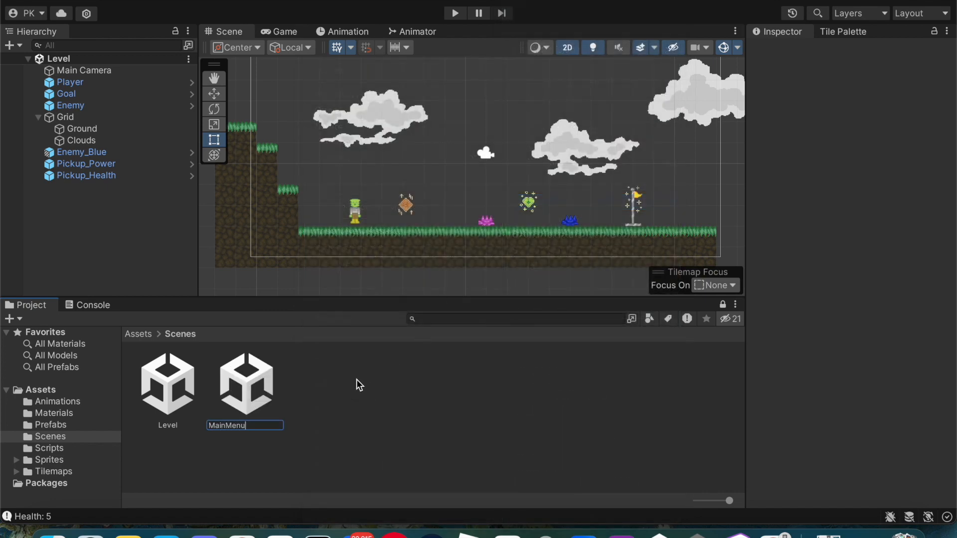
{"action": "key", "text": "Return"}
{"action": "left_click", "coordinate": [250, 396]}
{"action": "double_click", "coordinate": [251, 396]}
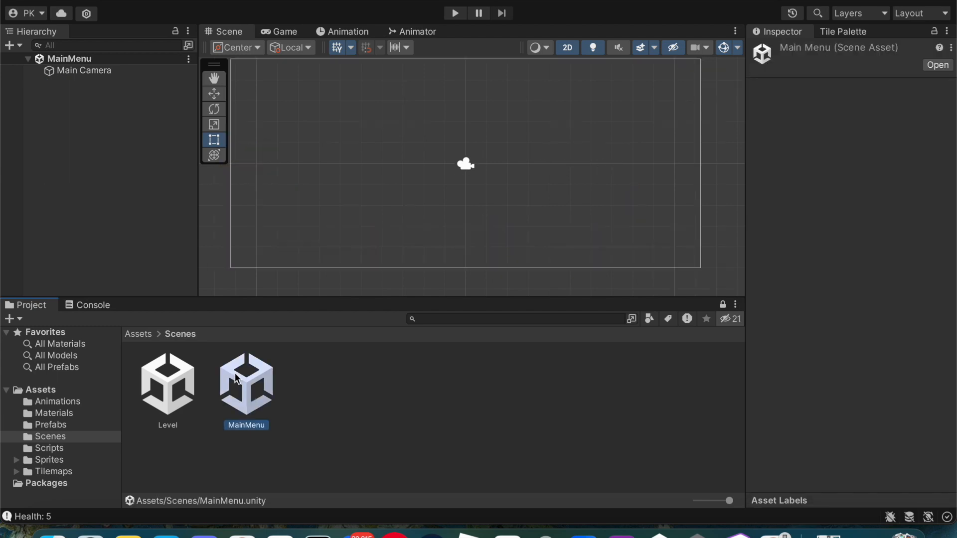
- Add a UI Button - TextMeshPro object to the MainMenu scene
{"action": "scroll", "coordinate": [412, 200], "scroll_direction": "down", "scroll_amount": 2}
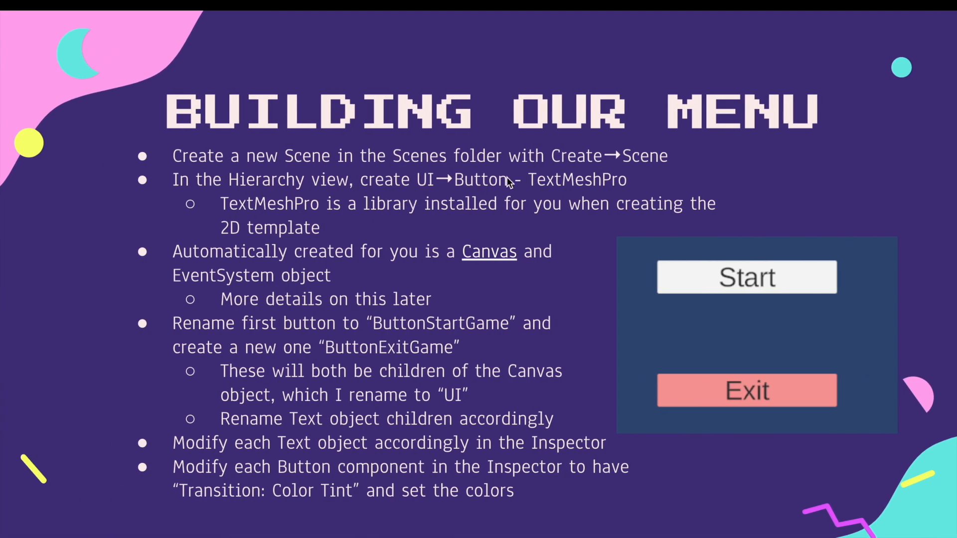
{"action": "key", "text": "ctrl+Left"}
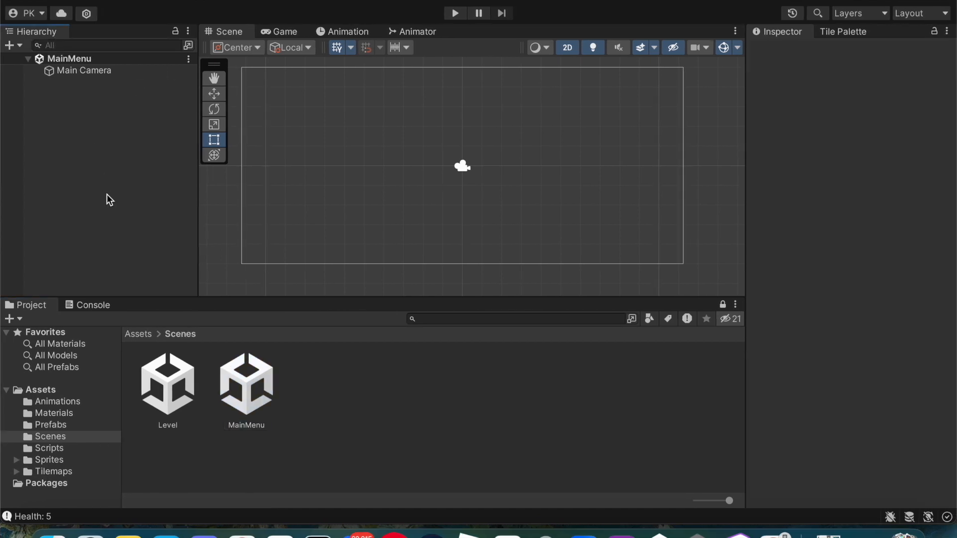
{"action": "right_click", "coordinate": [102, 133]}
{"action": "left_click", "coordinate": [47, 70]}
{"action": "left_click", "coordinate": [12, 45]}
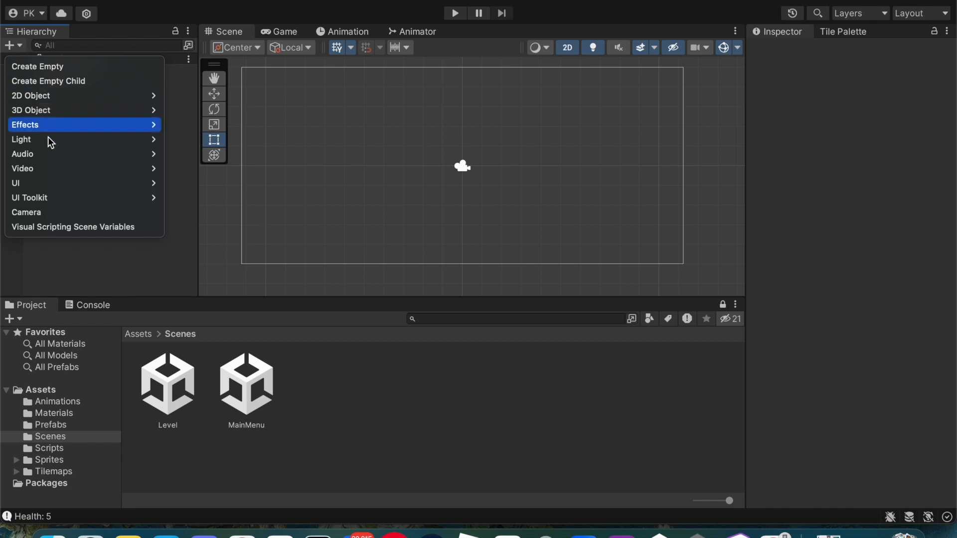
{"action": "mouse_move", "coordinate": [56, 183]}
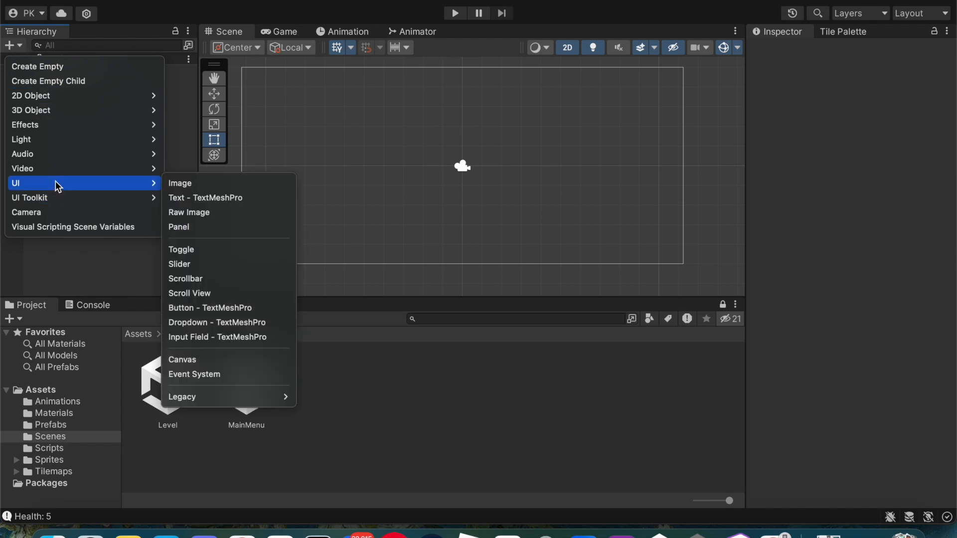
{"action": "left_click", "coordinate": [249, 307]}
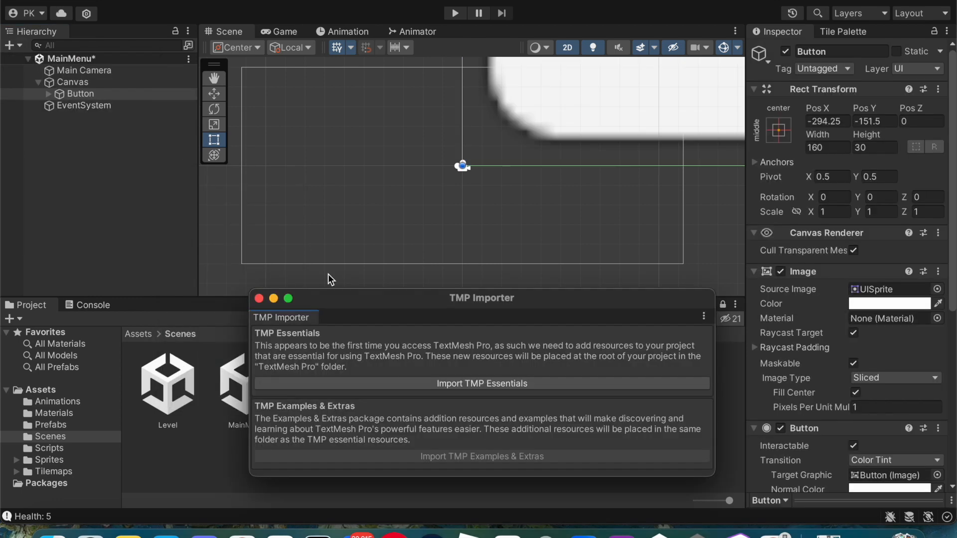
- Import the TMP Essentials resources and close the TMP Importer
{"action": "left_click_drag", "start_coordinate": [356, 299], "coordinate": [351, 184]}
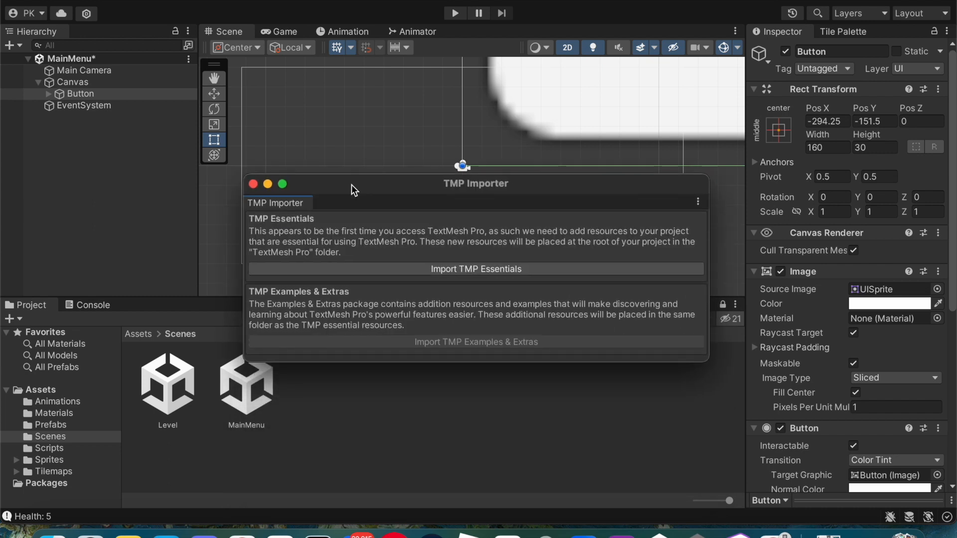
{"action": "left_click", "coordinate": [323, 267]}
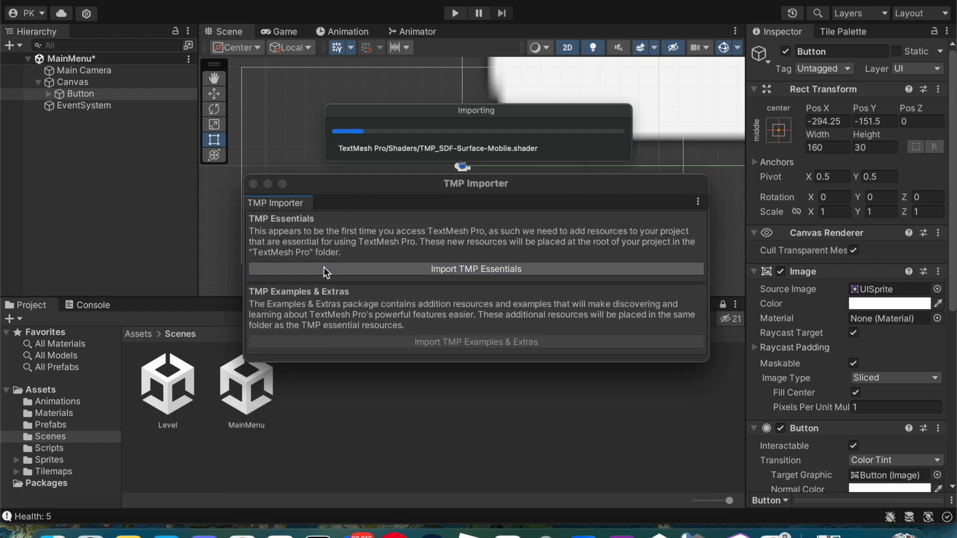
{"action": "left_click", "coordinate": [253, 184]}
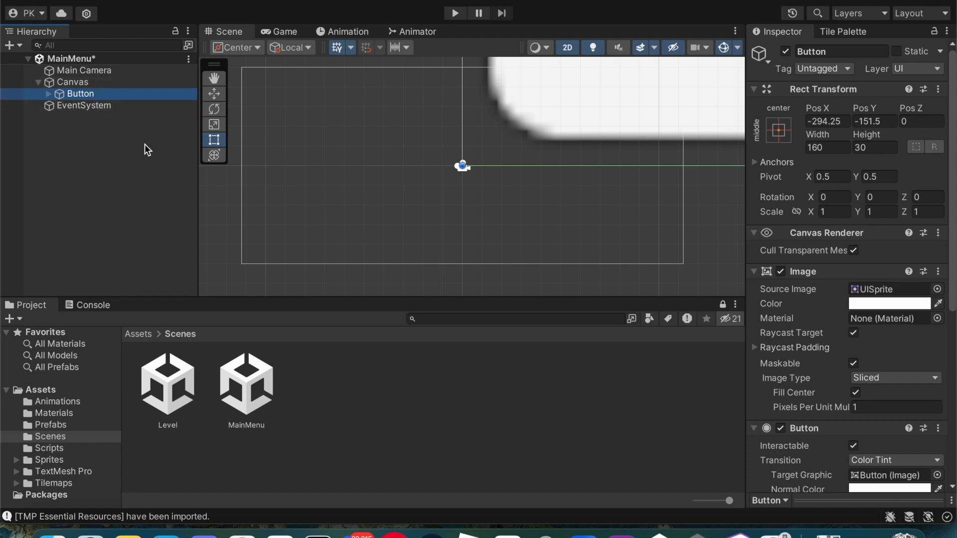
- Rename the canvas's Button object as ButtonStartGame
{"action": "key", "text": "ctrl+Left"}
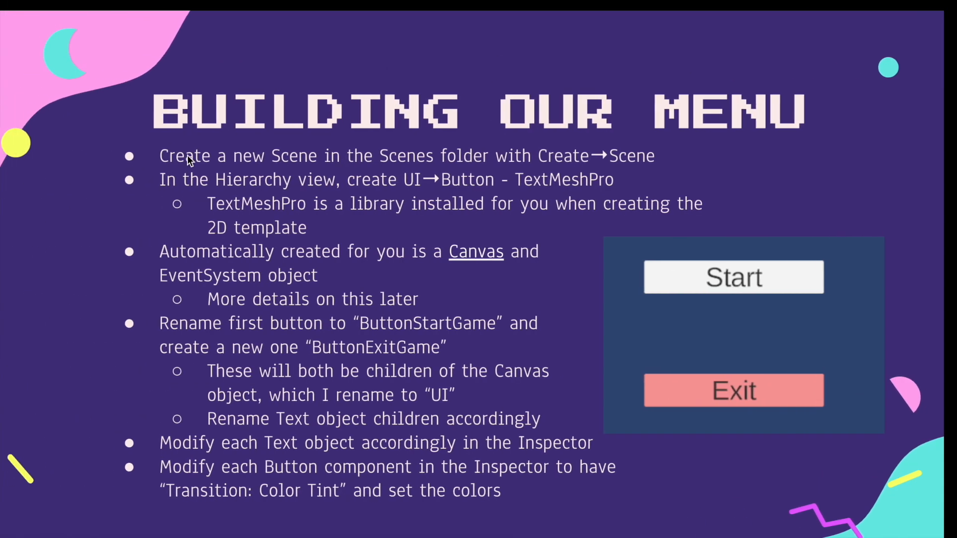
{"action": "key", "text": "ctrl+Right"}
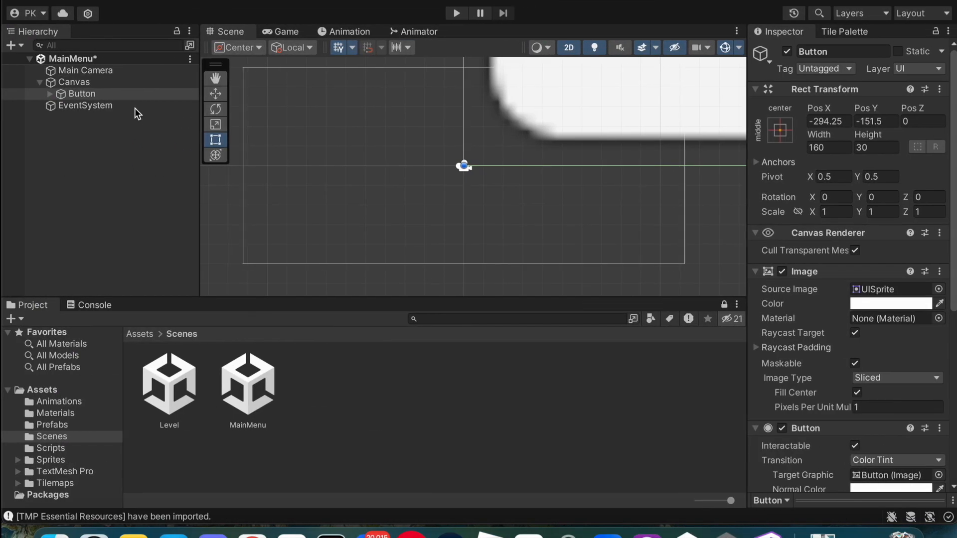
{"action": "double_click", "coordinate": [80, 83]}
{"action": "left_click", "coordinate": [92, 97]}
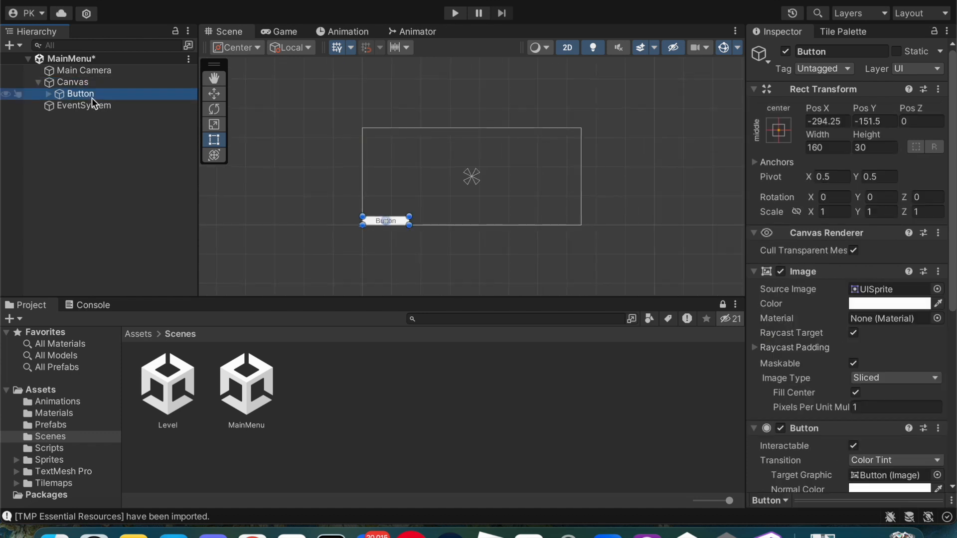
{"action": "scroll", "coordinate": [478, 158], "scroll_direction": "down", "scroll_amount": 1}
{"action": "scroll", "coordinate": [478, 158], "scroll_direction": "up", "scroll_amount": 4}
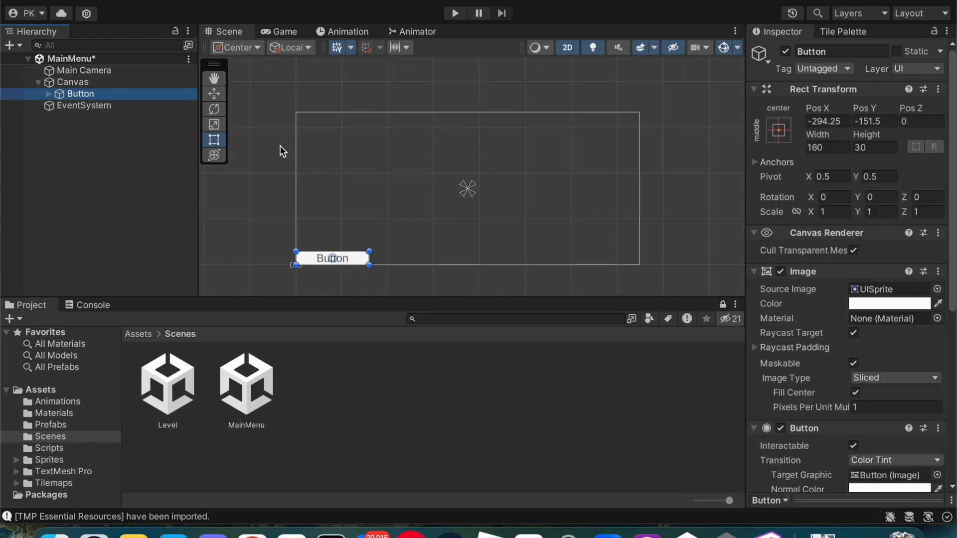
{"action": "left_click", "coordinate": [850, 51]}
{"action": "left_click", "coordinate": [851, 50]}
{"action": "type", "text": "StartGame"}
{"action": "key", "text": "Return"}
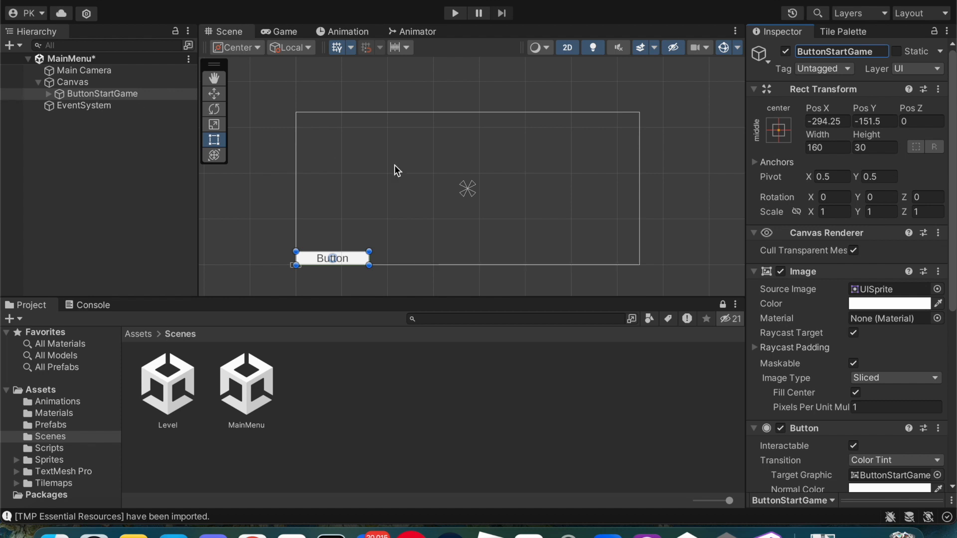
- Rename the Text (TMP) child of ButtonStartGame as TextStartGame
{"action": "double_click", "coordinate": [83, 85]}
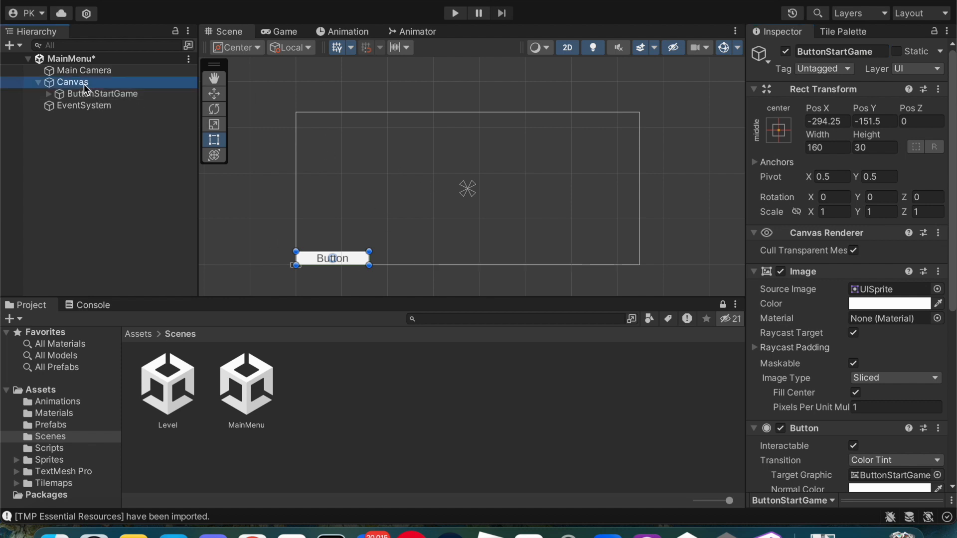
{"action": "scroll", "coordinate": [466, 189], "scroll_direction": "up", "scroll_amount": 5}
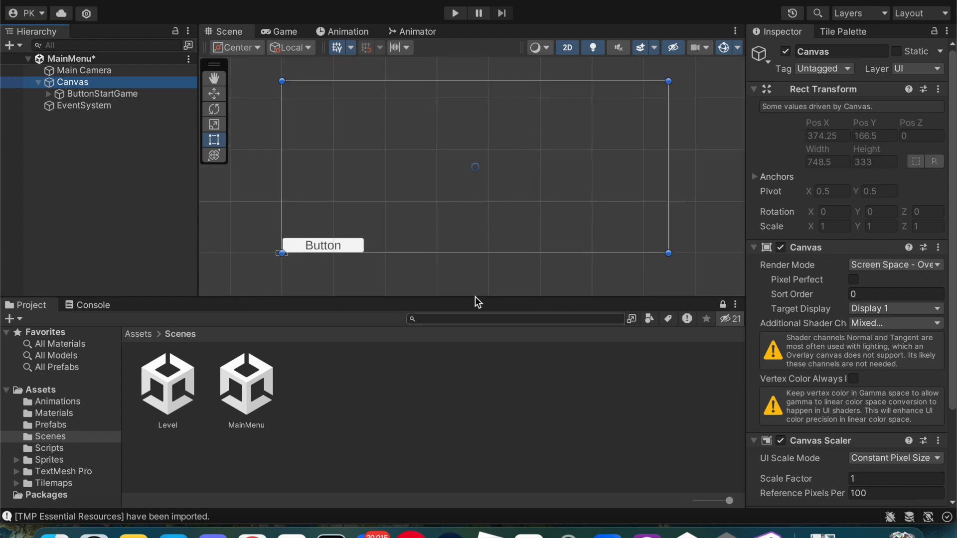
{"action": "scroll", "coordinate": [524, 164], "scroll_direction": "down", "scroll_amount": 2}
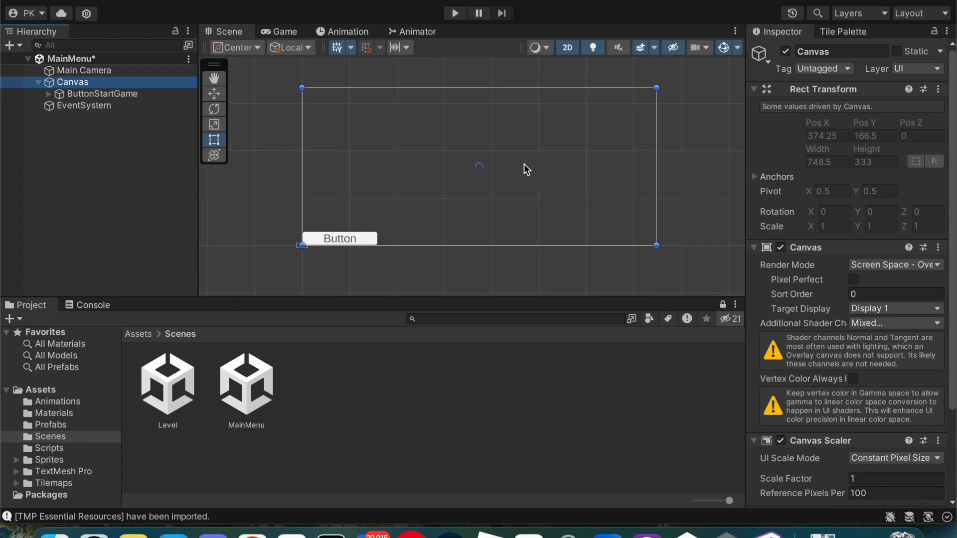
{"action": "left_click", "coordinate": [130, 94]}
{"action": "left_click", "coordinate": [49, 94]}
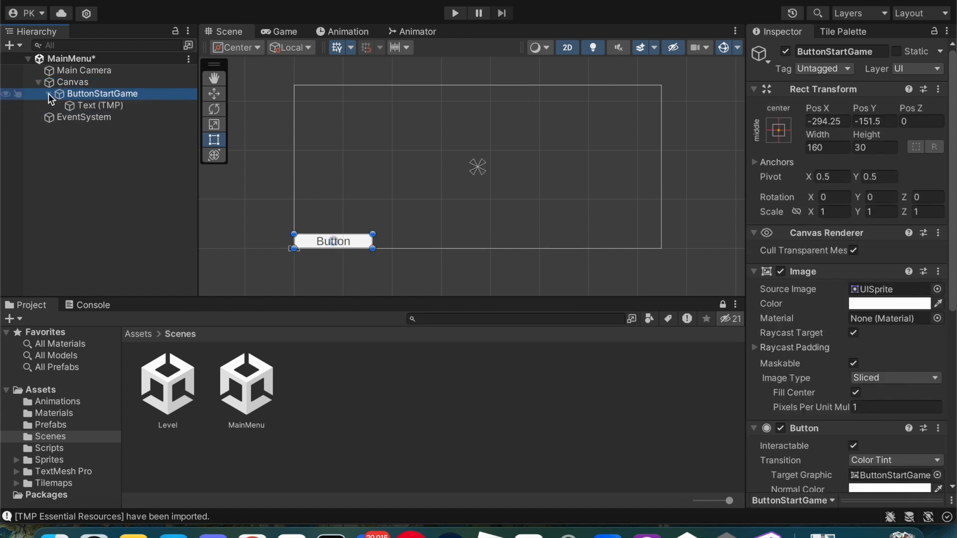
{"action": "left_click", "coordinate": [112, 105]}
{"action": "left_click", "coordinate": [857, 52]}
{"action": "type", "text": "Text"}
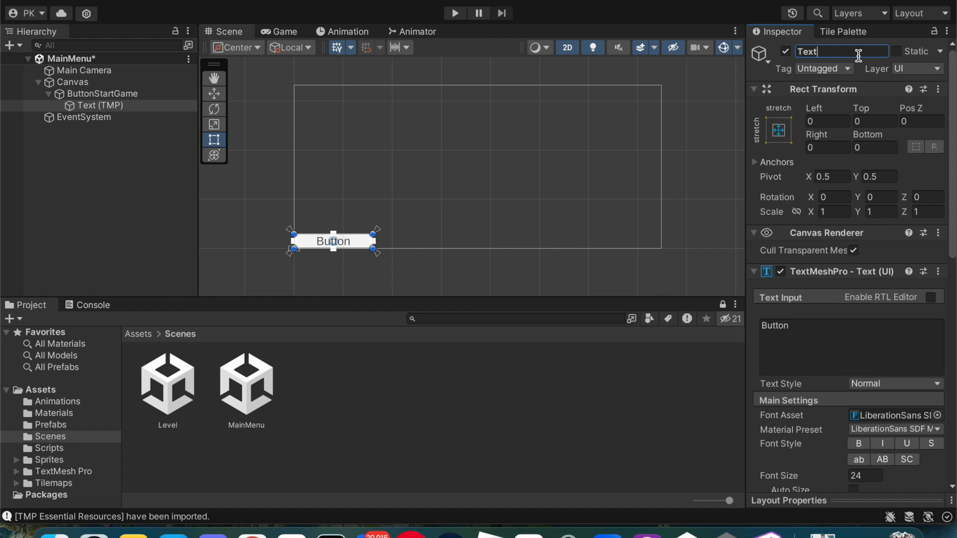
{"action": "type", "text": "StartGame"}
{"action": "key", "text": "Return"}
- Change the displayed text of TextStartGame to "Start Game"
{"action": "left_click", "coordinate": [842, 334]}
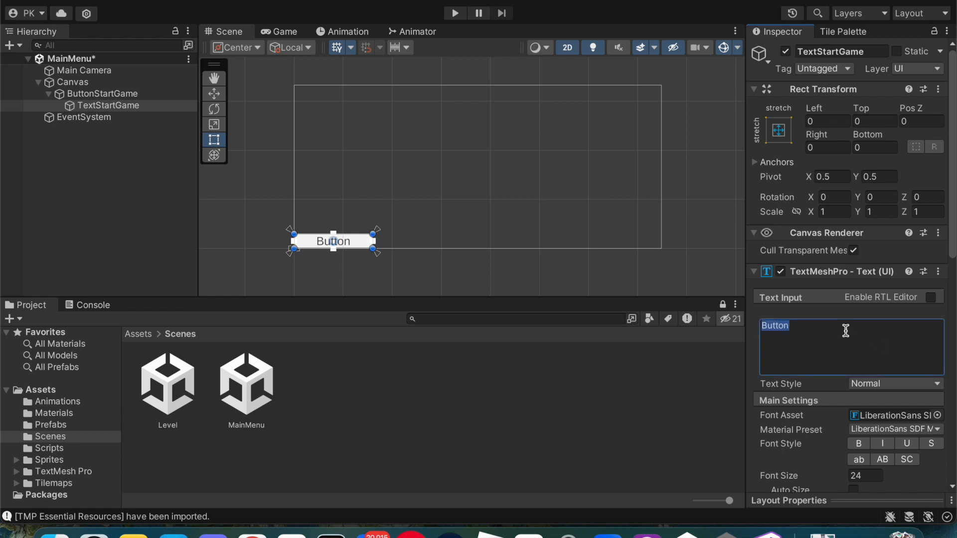
{"action": "type", "text": "Start Game"}
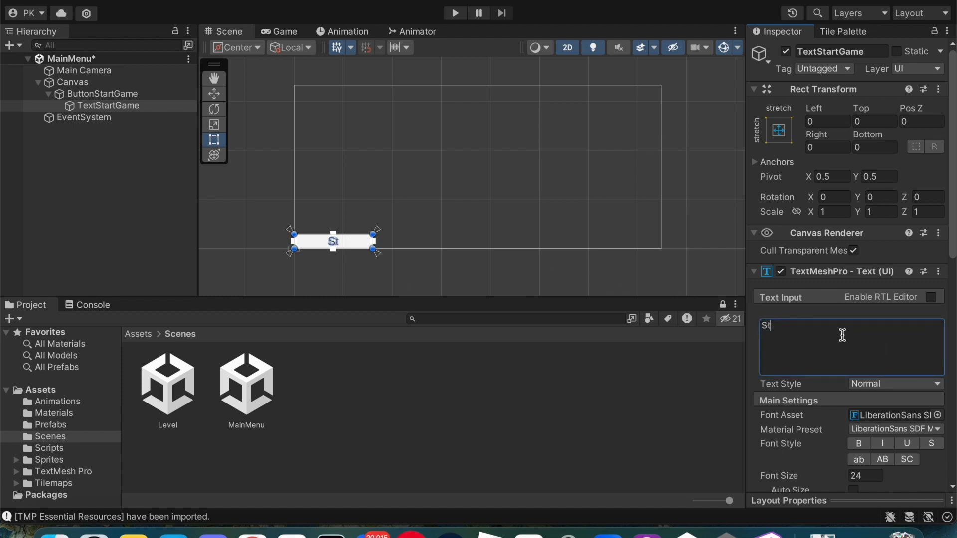
{"action": "key", "text": "Return"}
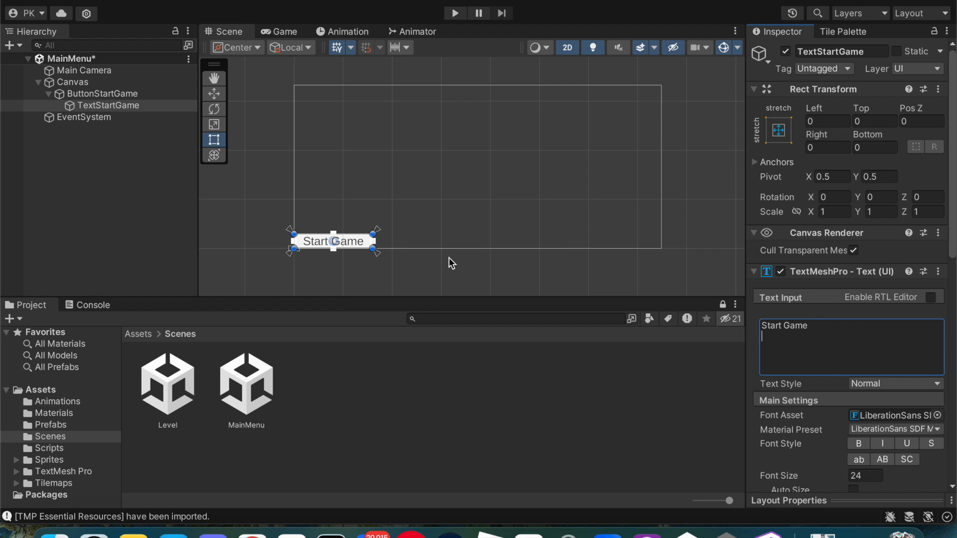
{"action": "left_click", "coordinate": [456, 230]}
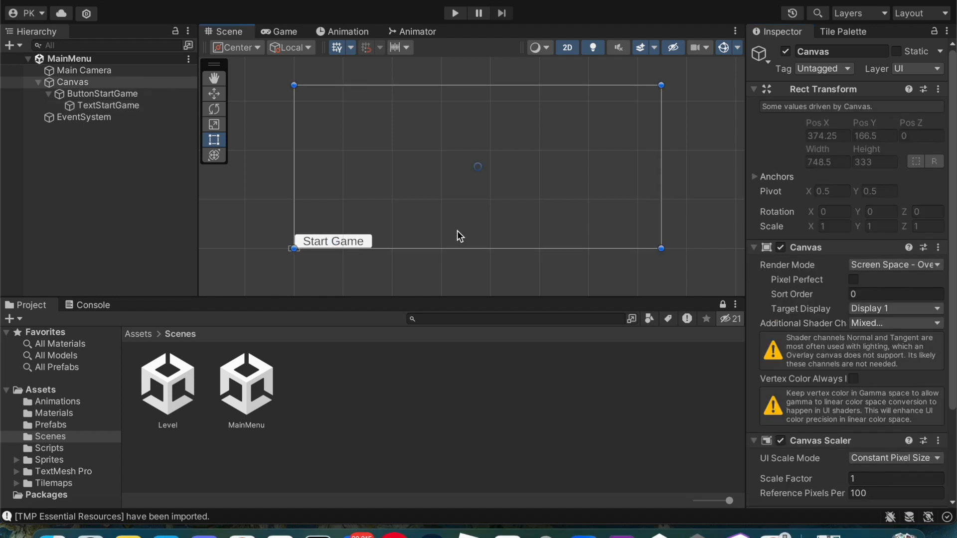
- Examine the Image and Button component settings of ButtonStartGame, including its transition colors
{"action": "left_click", "coordinate": [108, 105]}
{"action": "left_click", "coordinate": [121, 95]}
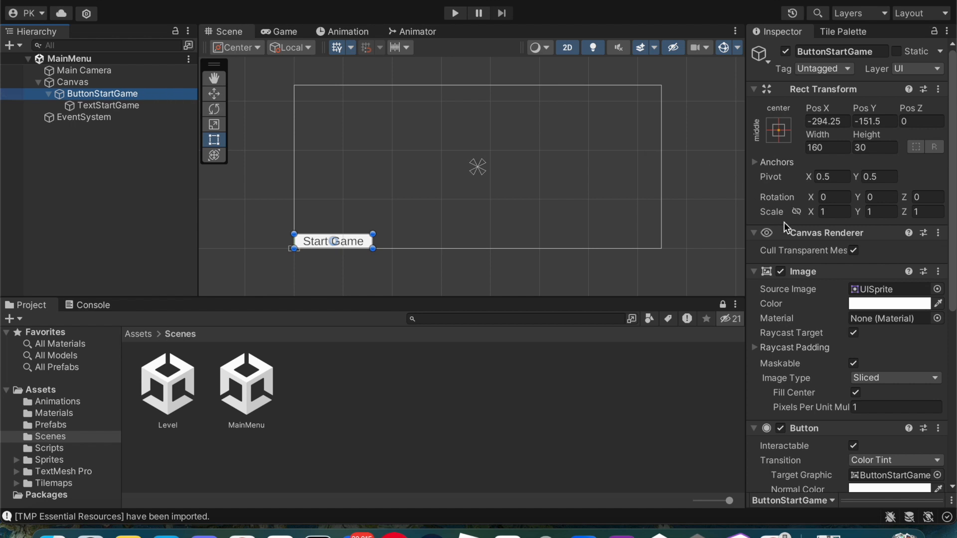
{"action": "scroll", "coordinate": [806, 319], "scroll_direction": "down", "scroll_amount": 6}
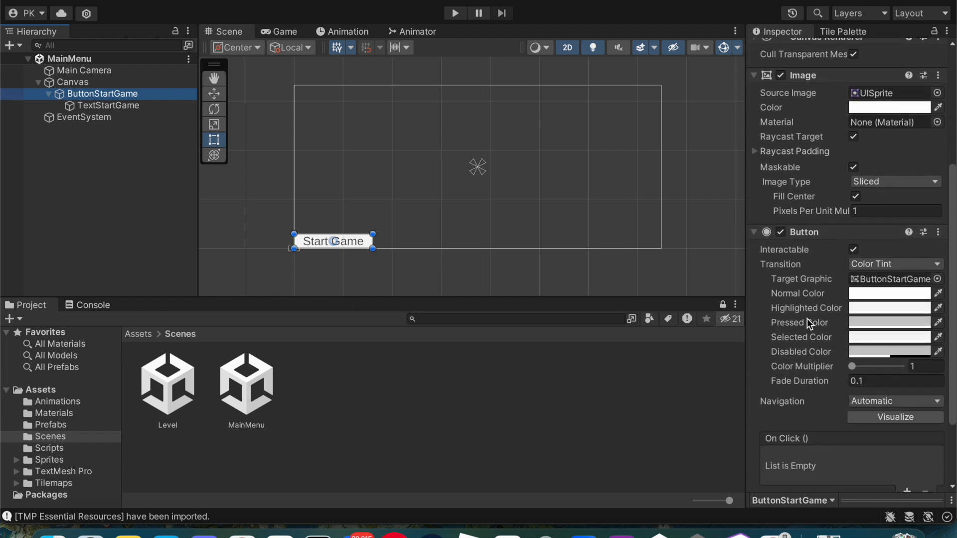
{"action": "scroll", "coordinate": [806, 319], "scroll_direction": "up", "scroll_amount": 6}
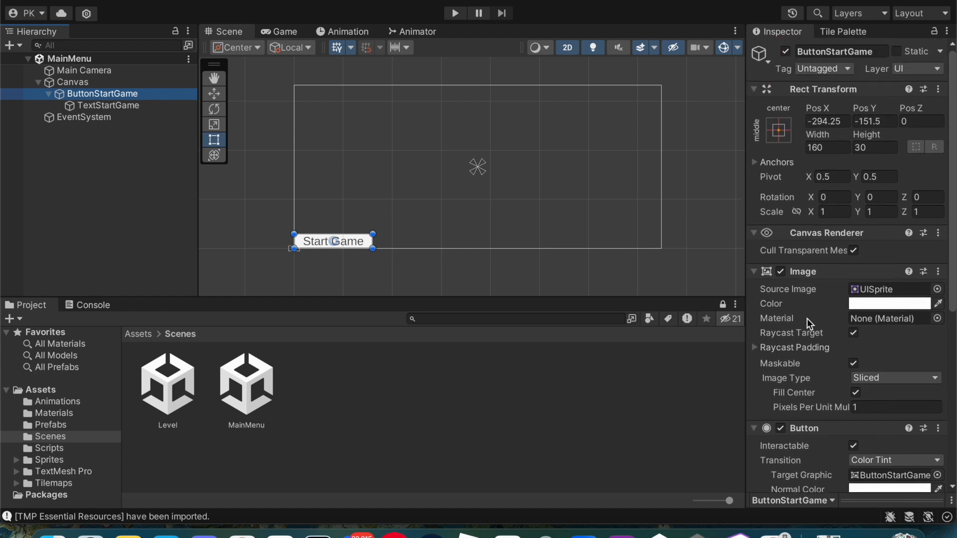
{"action": "scroll", "coordinate": [806, 319], "scroll_direction": "down", "scroll_amount": 5}
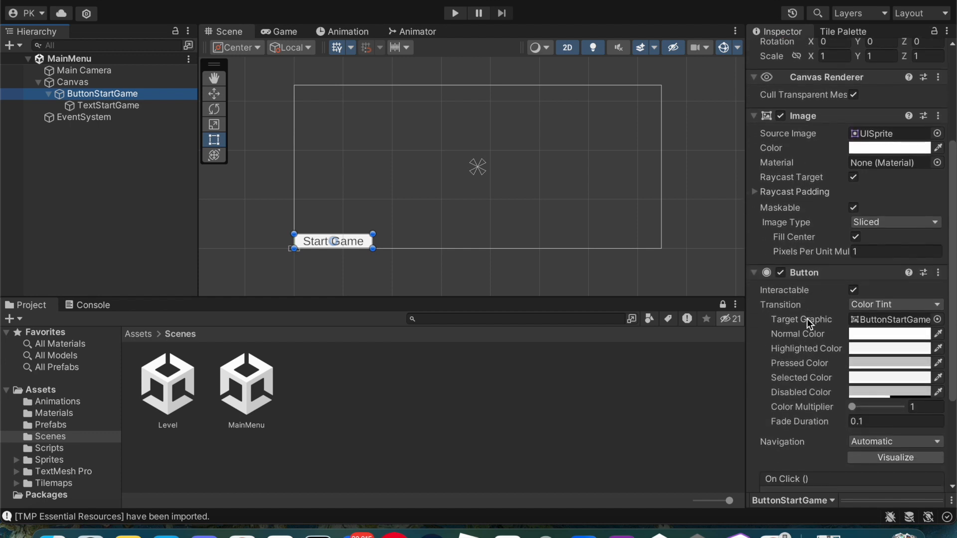
{"action": "scroll", "coordinate": [806, 318], "scroll_direction": "up", "scroll_amount": 4}
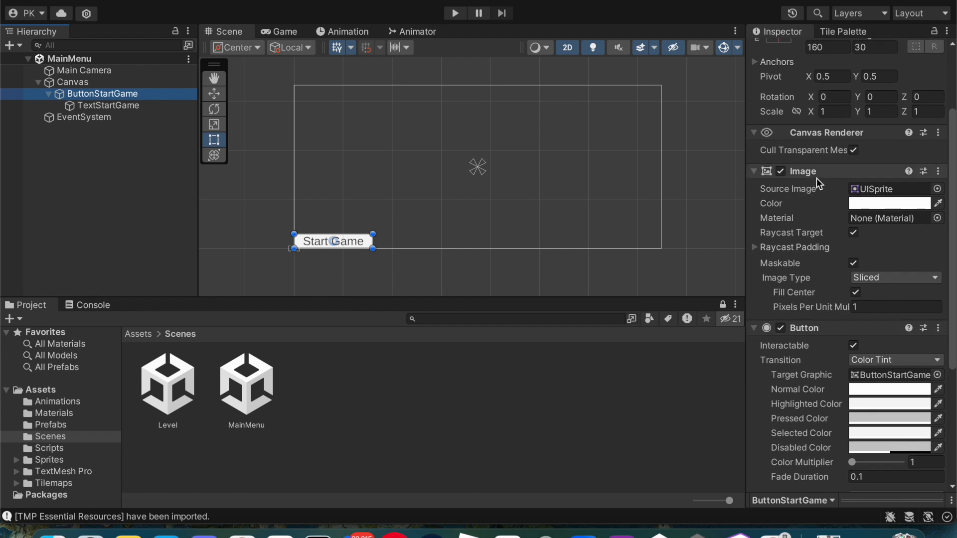
{"action": "scroll", "coordinate": [816, 178], "scroll_direction": "down", "scroll_amount": 7}
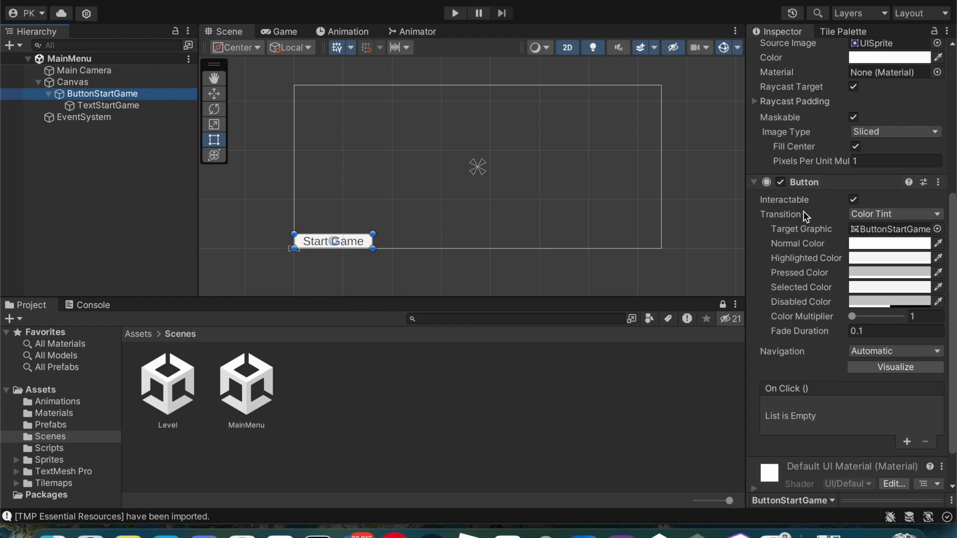
- Switch the button's transition to Sprite Swap to view its options and return it to Color Tint
{"action": "left_click", "coordinate": [871, 216]}
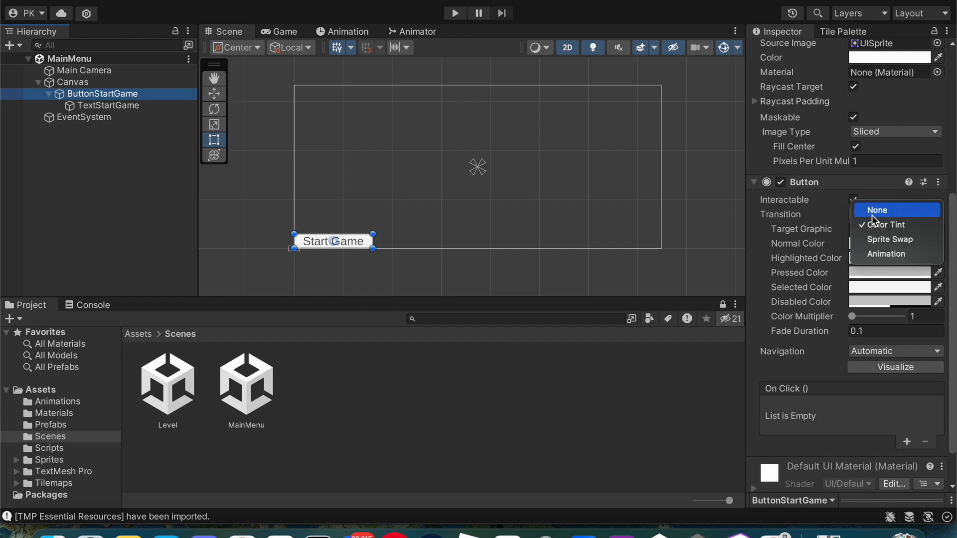
{"action": "left_click", "coordinate": [908, 241]}
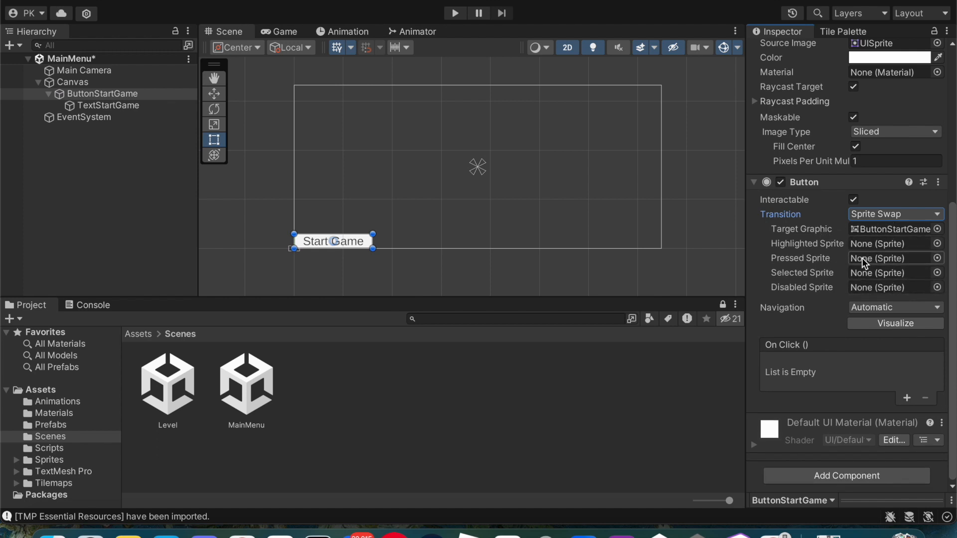
{"action": "left_click", "coordinate": [880, 212]}
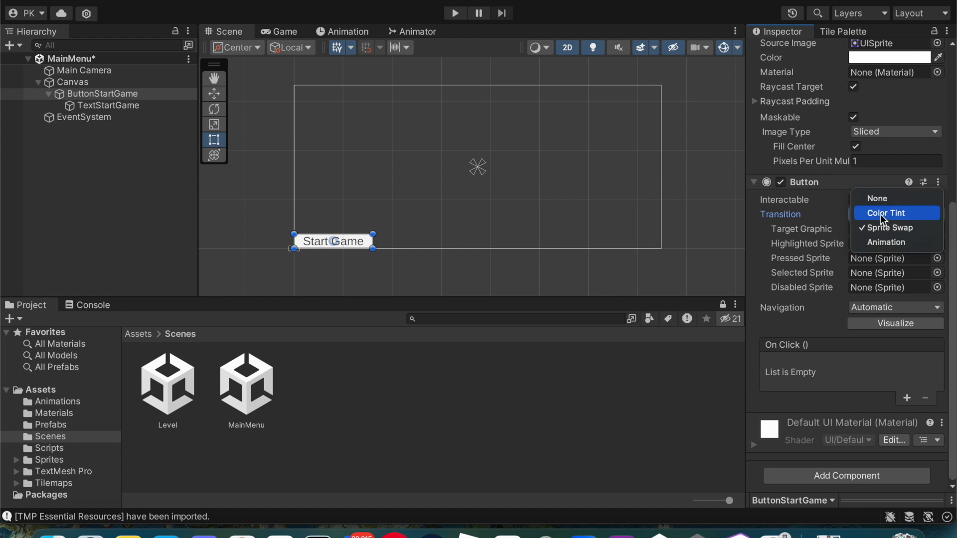
{"action": "left_click", "coordinate": [881, 215]}
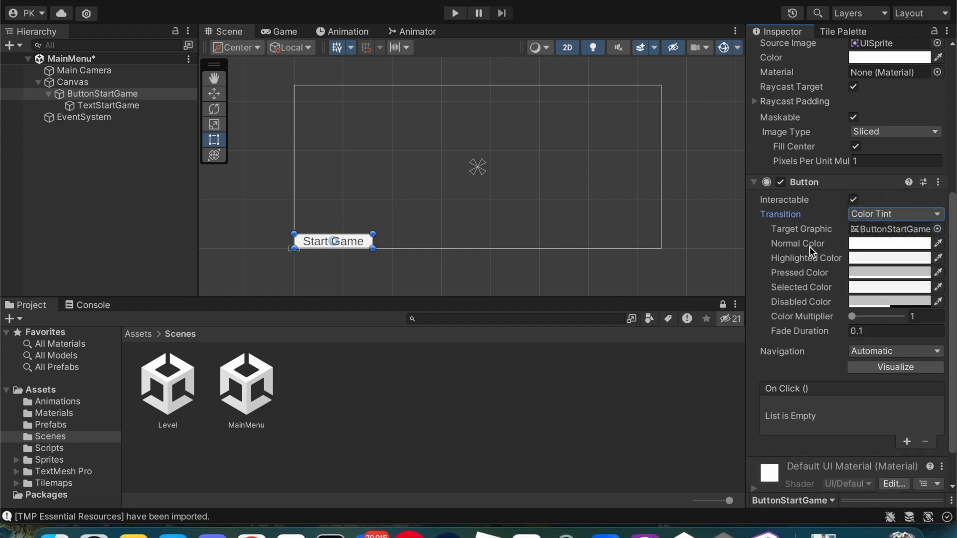
- Set the Normal Color of ButtonStartGame to a bright green
{"action": "left_click", "coordinate": [860, 243]}
{"action": "left_click", "coordinate": [811, 256]}
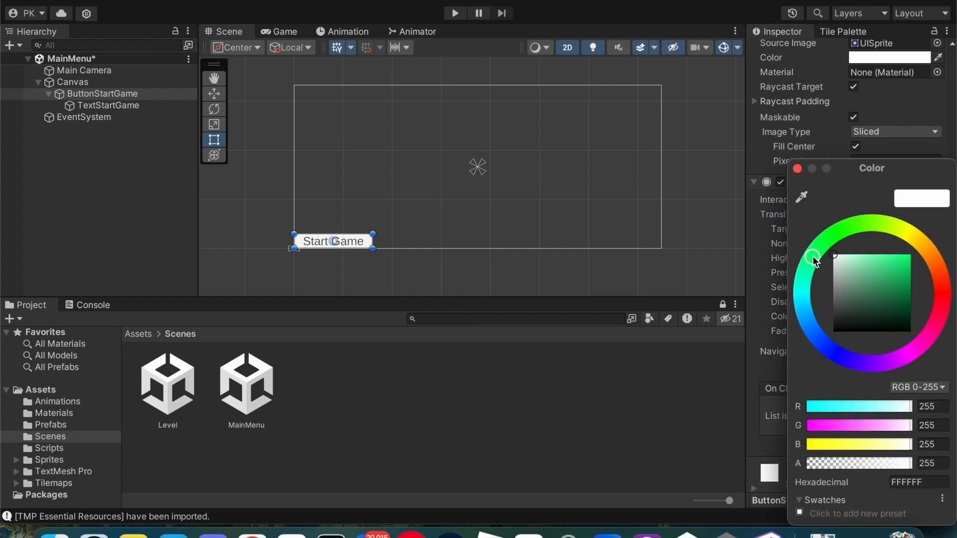
{"action": "left_click_drag", "start_coordinate": [833, 254], "coordinate": [887, 247]}
{"action": "left_click", "coordinate": [797, 168]}
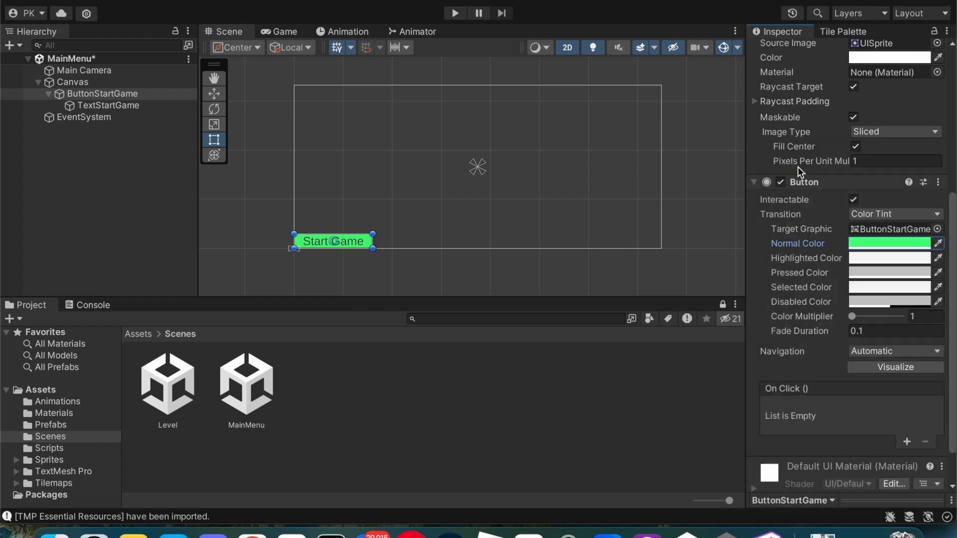
- Set the Highlighted Color of ButtonStartGame to a very pale green, about EBFFF0
{"action": "left_click", "coordinate": [867, 258]}
{"action": "left_click", "coordinate": [820, 242]}
{"action": "mouse_move", "coordinate": [837, 261]}
{"action": "left_mouse_down"}
{"action": "mouse_move", "coordinate": [843, 245]}
{"action": "mouse_move", "coordinate": [840, 254]}
{"action": "left_mouse_up"}
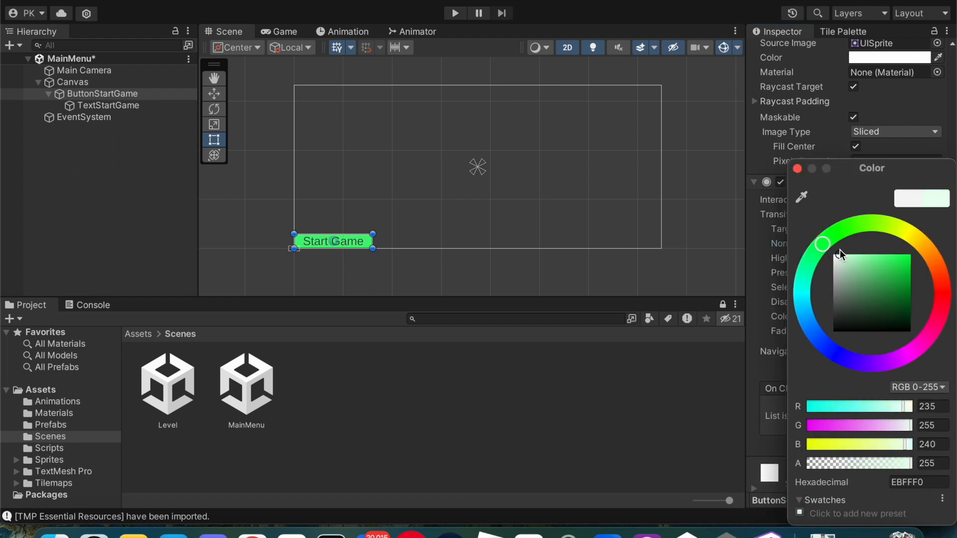
{"action": "left_click", "coordinate": [797, 168]}
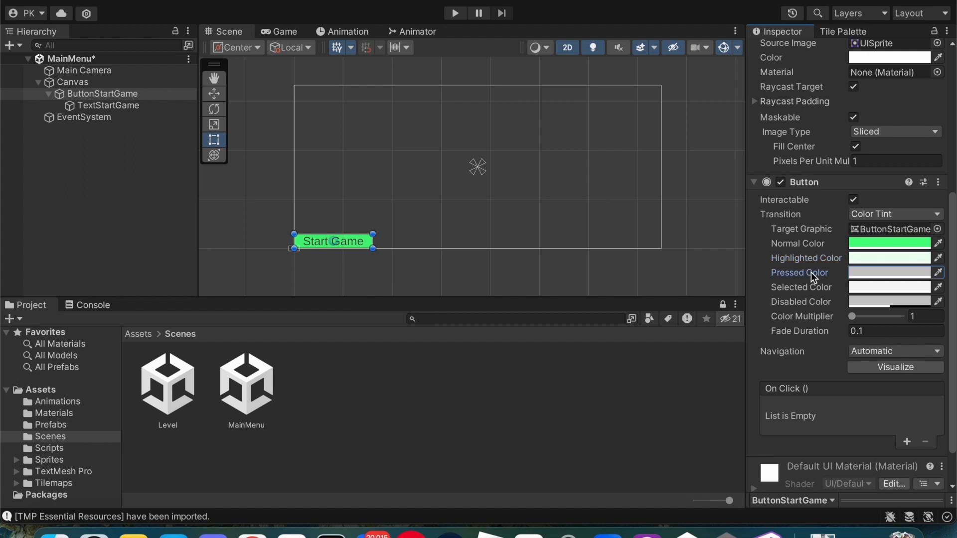
- Set the Pressed Color of ButtonStartGame to a dark green
{"action": "left_click", "coordinate": [856, 272]}
{"action": "left_click", "coordinate": [814, 252]}
{"action": "left_click_drag", "start_coordinate": [886, 293], "coordinate": [891, 302]}
{"action": "left_click", "coordinate": [797, 168]}
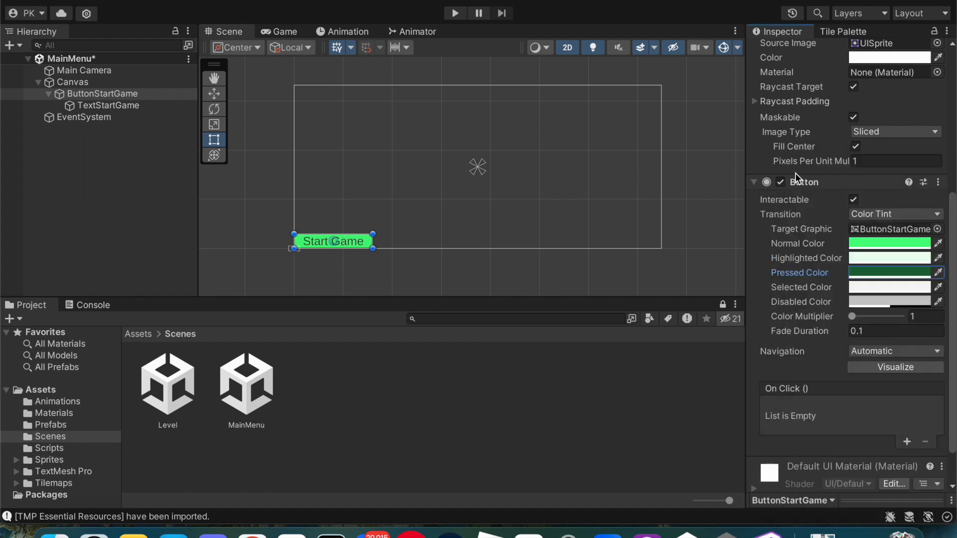
- Make the Highlighted Color of ButtonStartGame a slightly more saturated light green
{"action": "left_click", "coordinate": [858, 256]}
{"action": "left_click", "coordinate": [846, 255]}
{"action": "left_click", "coordinate": [797, 169]}
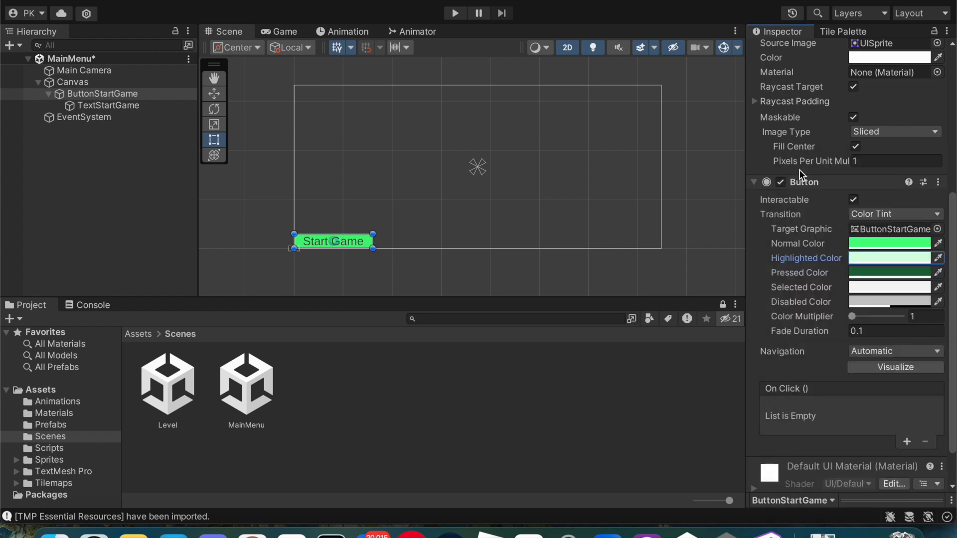
- Try the bottom-left, middle-left and bottom-center anchor presets on ButtonStartGame and return it to middle-center
{"action": "scroll", "coordinate": [802, 265], "scroll_direction": "down", "scroll_amount": 2}
{"action": "scroll", "coordinate": [794, 265], "scroll_direction": "up", "scroll_amount": 5}
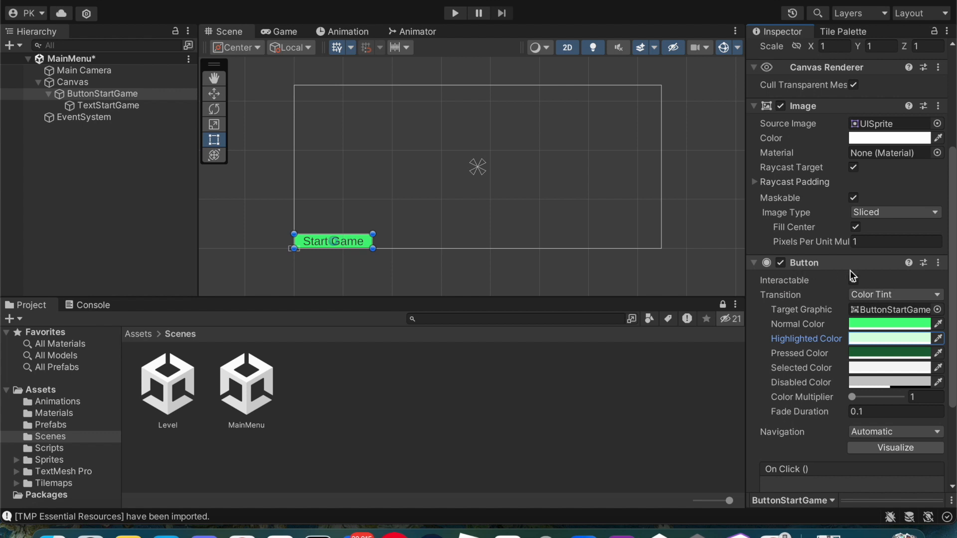
{"action": "scroll", "coordinate": [795, 144], "scroll_direction": "up", "scroll_amount": 5}
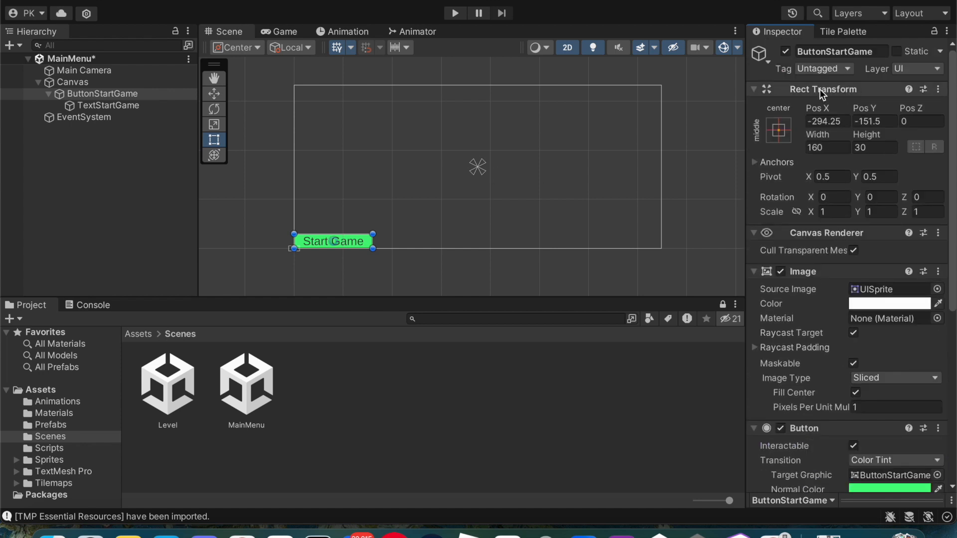
{"action": "left_click", "coordinate": [779, 130]}
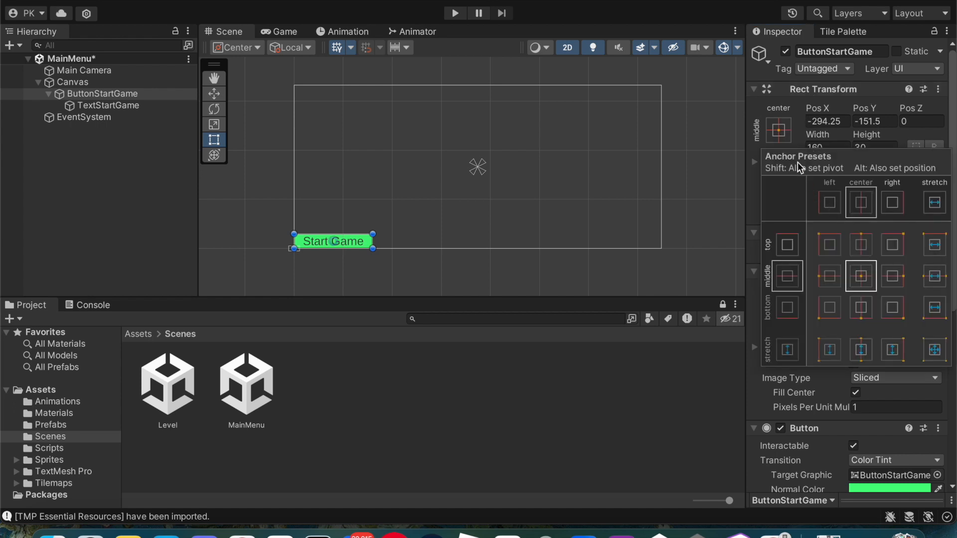
{"action": "left_click", "coordinate": [785, 134]}
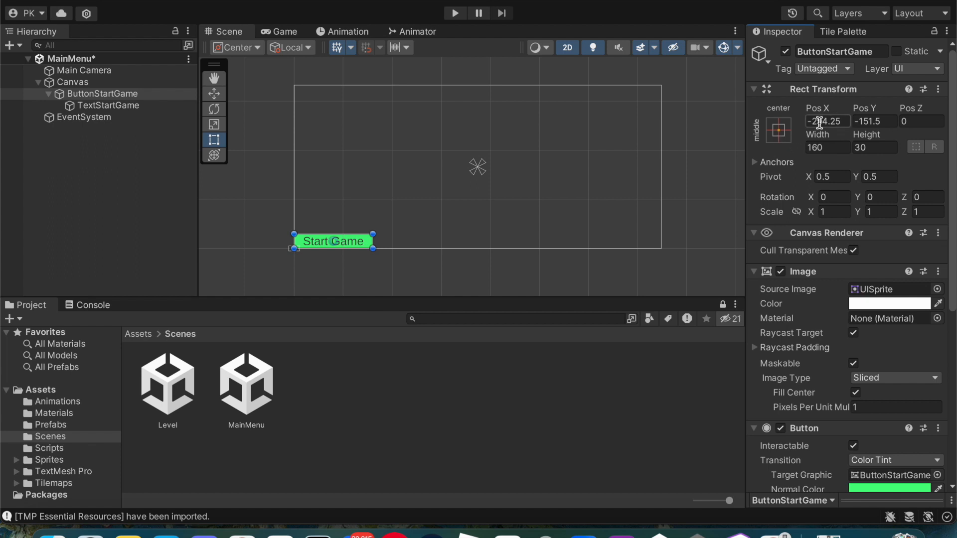
{"action": "left_click", "coordinate": [779, 139]}
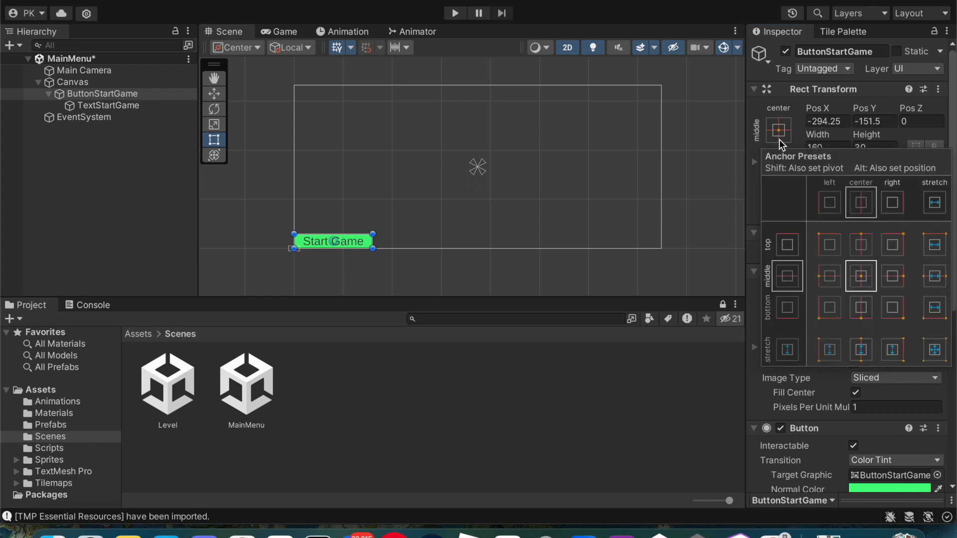
{"action": "left_click", "coordinate": [829, 306]}
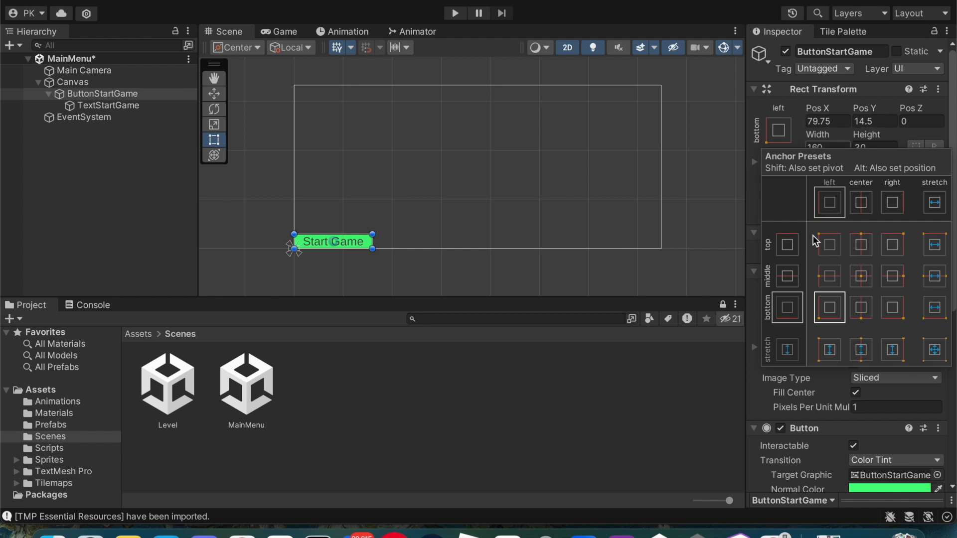
{"action": "left_click", "coordinate": [829, 275]}
{"action": "left_click", "coordinate": [860, 307]}
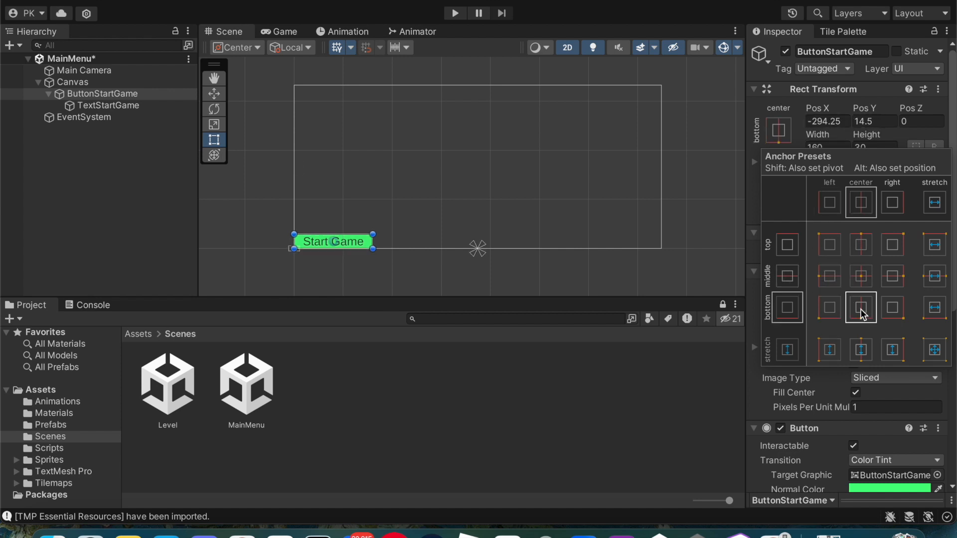
{"action": "scroll", "coordinate": [478, 258], "scroll_direction": "up", "scroll_amount": 5}
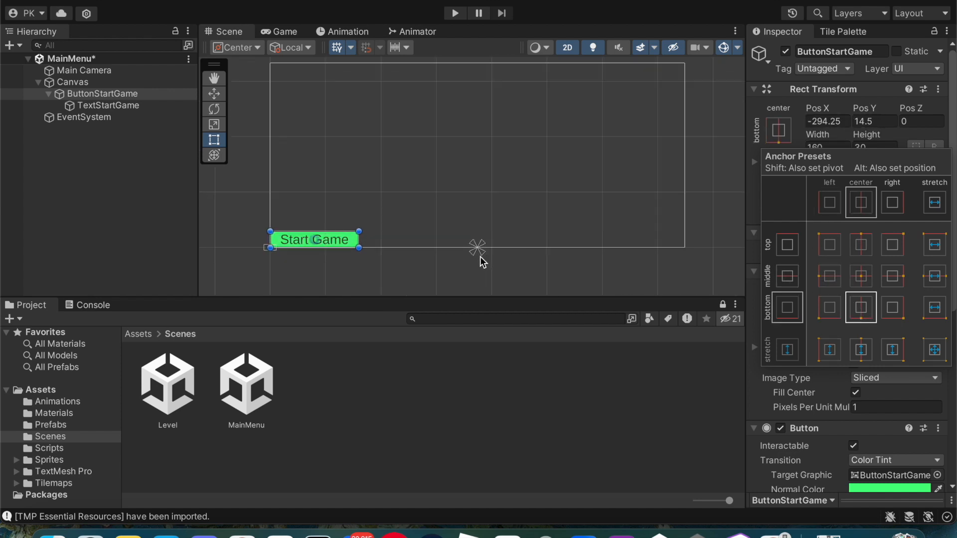
{"action": "scroll", "coordinate": [473, 264], "scroll_direction": "down", "scroll_amount": 4}
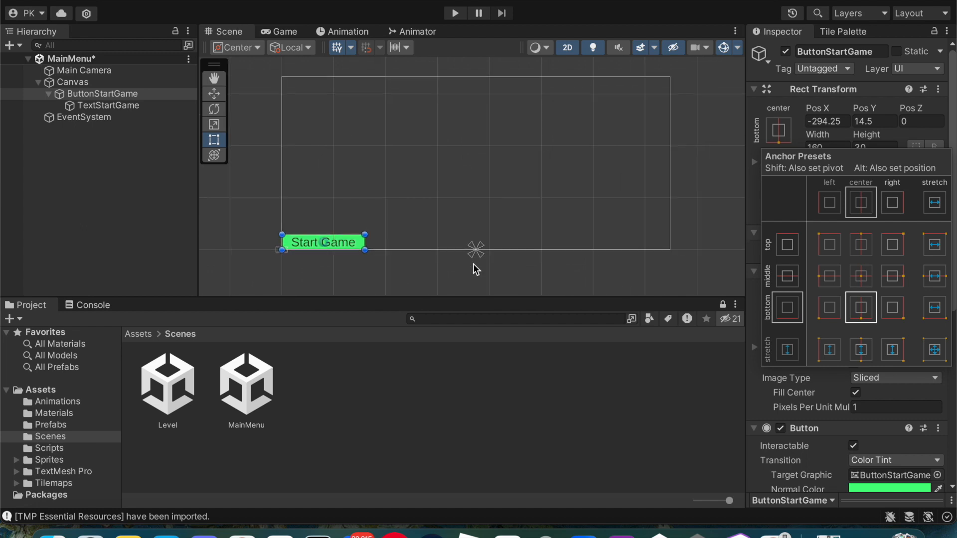
{"action": "left_click", "coordinate": [860, 276]}
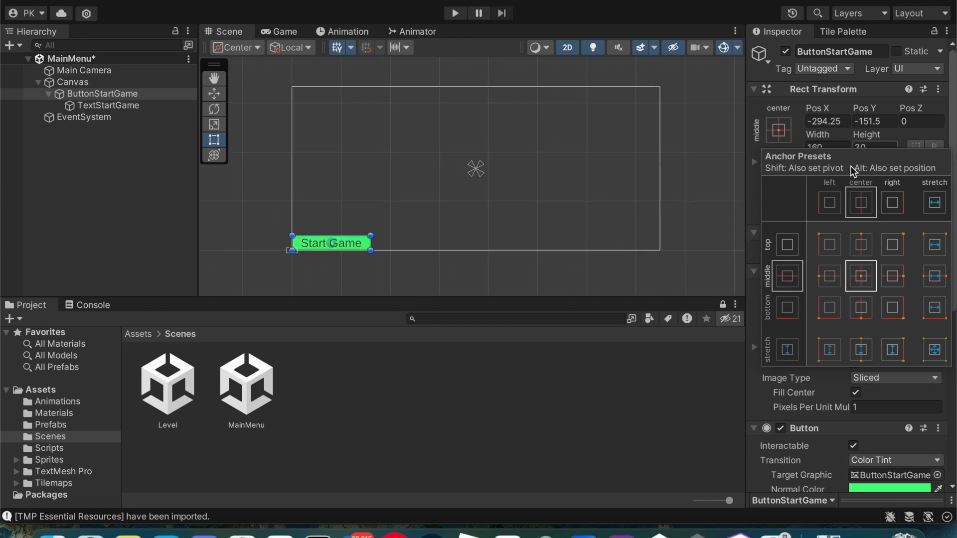
- Center ButtonStartGame on the canvas by setting its Pos X and Pos Y to 0
{"action": "left_click", "coordinate": [841, 120]}
{"action": "type", "text": "0"}
{"action": "left_click", "coordinate": [871, 121]}
{"action": "type", "text": "0"}
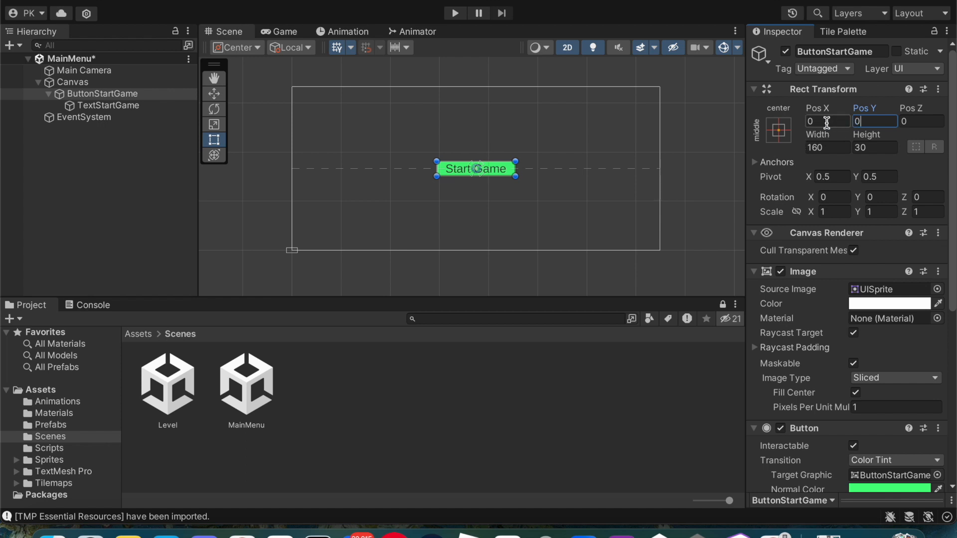
- Set the Pos Y of ButtonStartGame to 30 and save the scene
{"action": "double_click", "coordinate": [879, 121]}
{"action": "type", "text": "20"}
{"action": "key", "text": "BackSpace"}
{"action": "key", "text": "BackSpace"}
{"action": "type", "text": "30"}
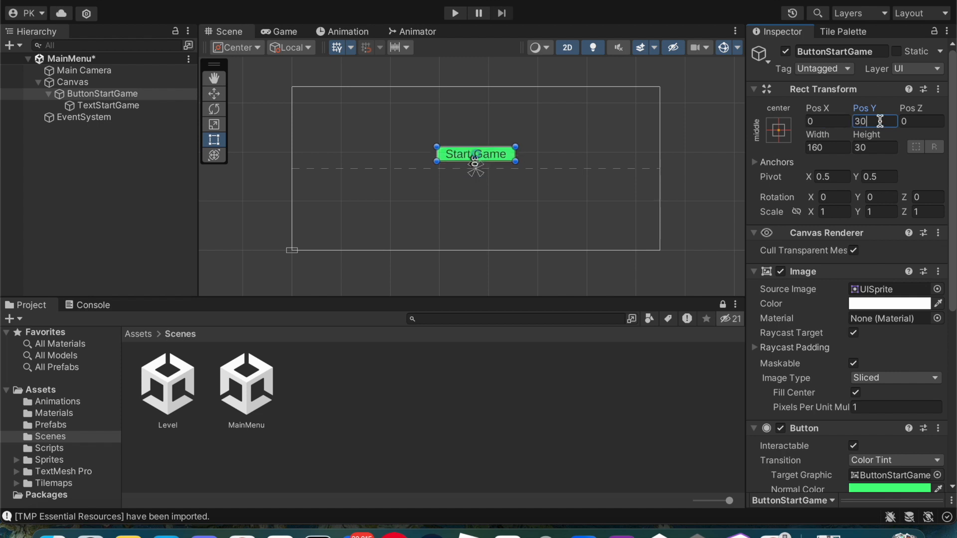
{"action": "key", "text": "super+s"}
{"action": "scroll", "coordinate": [539, 189], "scroll_direction": "down", "scroll_amount": 1}
{"action": "scroll", "coordinate": [539, 189], "scroll_direction": "up", "scroll_amount": 2}
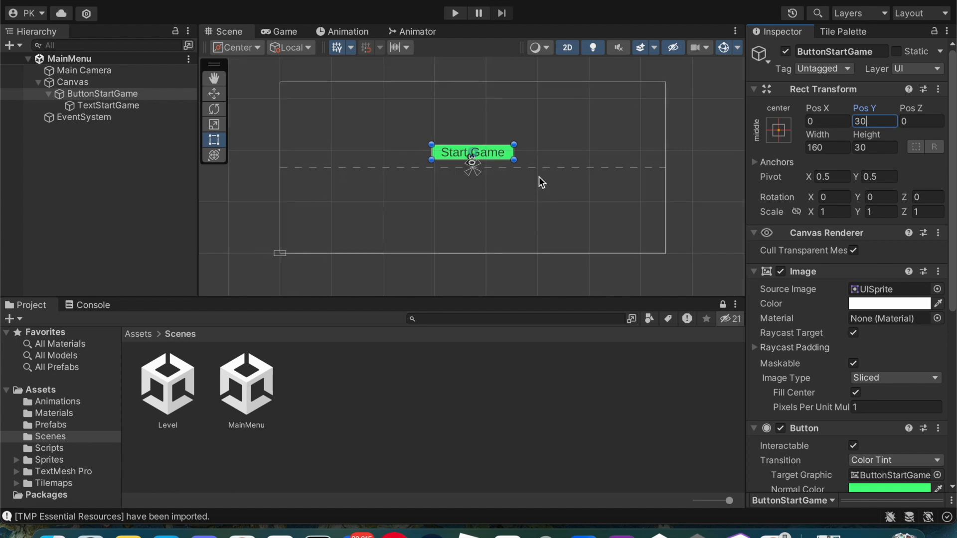
{"action": "scroll", "coordinate": [474, 111], "scroll_direction": "down", "scroll_amount": 1}
{"action": "scroll", "coordinate": [806, 283], "scroll_direction": "down", "scroll_amount": 3}
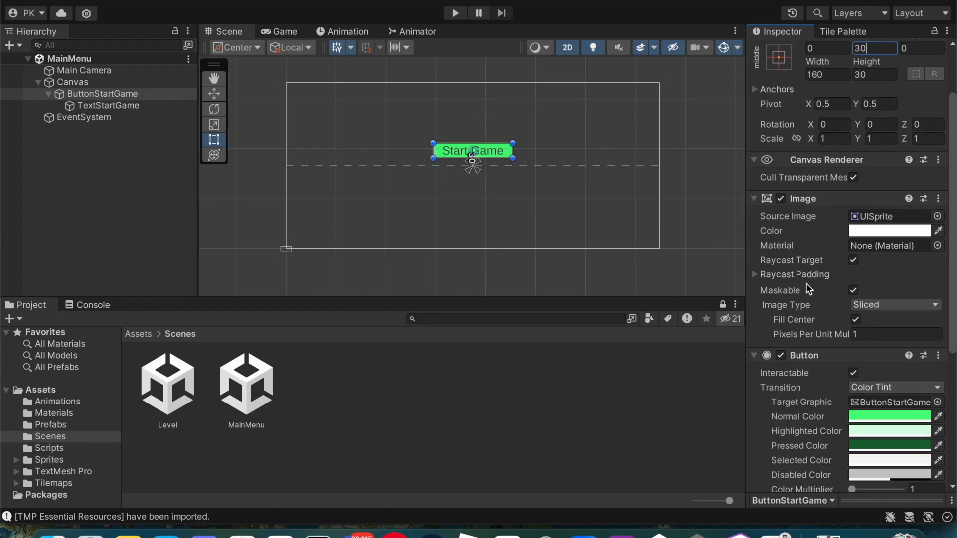
{"action": "scroll", "coordinate": [810, 286], "scroll_direction": "up", "scroll_amount": 3}
- Set the Canvas Scaler's Reference Pixels Per Unit to 32 on the Canvas object and save the scene
{"action": "left_click", "coordinate": [114, 82]}
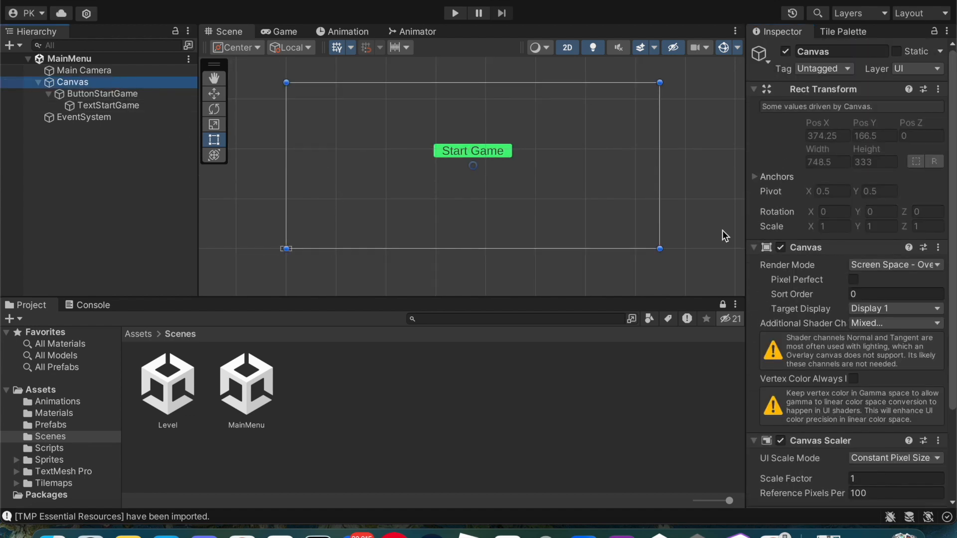
{"action": "scroll", "coordinate": [785, 317], "scroll_direction": "down", "scroll_amount": 3}
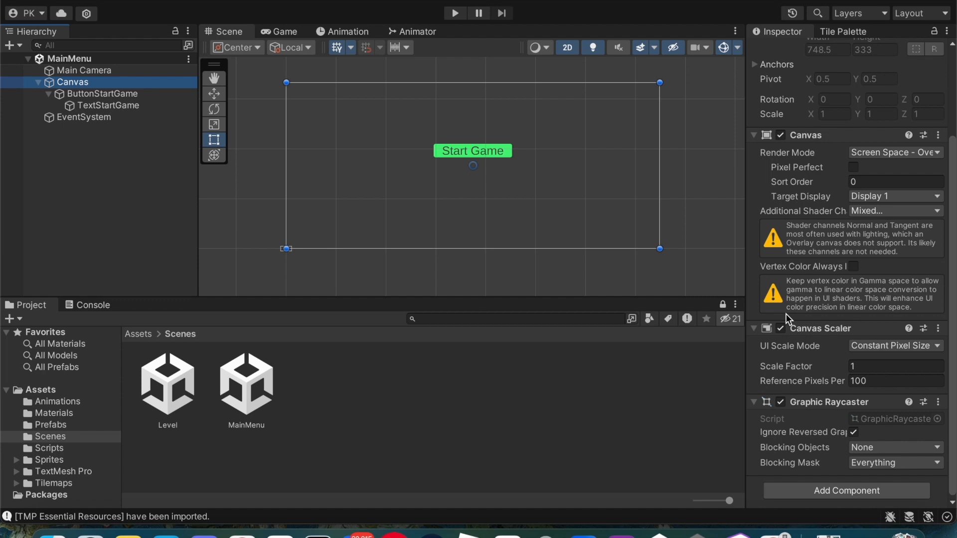
{"action": "scroll", "coordinate": [785, 313], "scroll_direction": "up", "scroll_amount": 3}
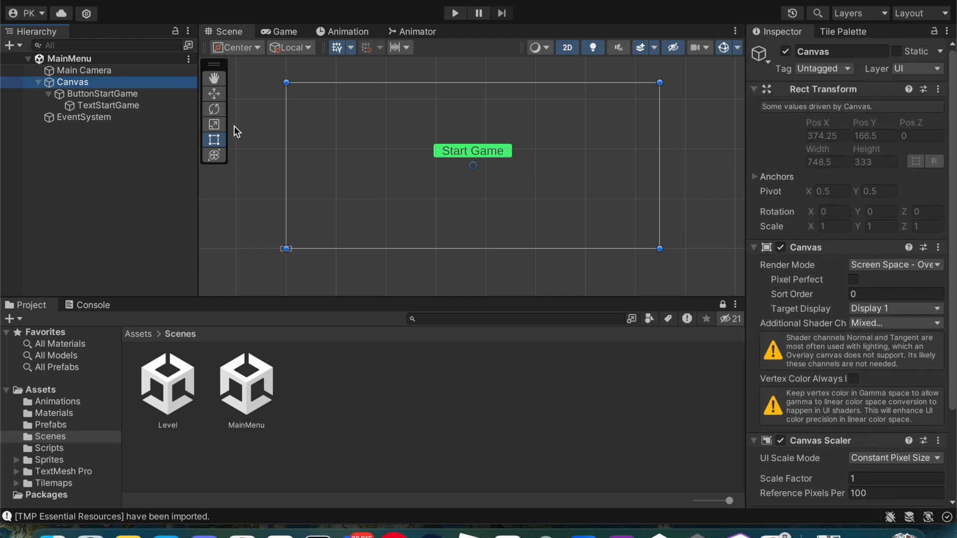
{"action": "scroll", "coordinate": [817, 297], "scroll_direction": "down", "scroll_amount": 3}
{"action": "scroll", "coordinate": [818, 295], "scroll_direction": "down", "scroll_amount": 2}
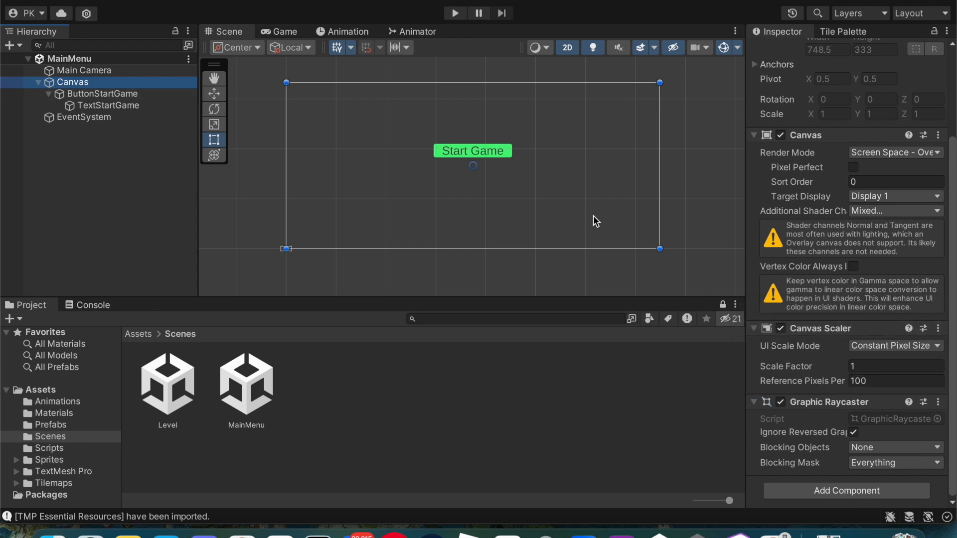
{"action": "left_click", "coordinate": [884, 381]}
{"action": "type", "text": "32"}
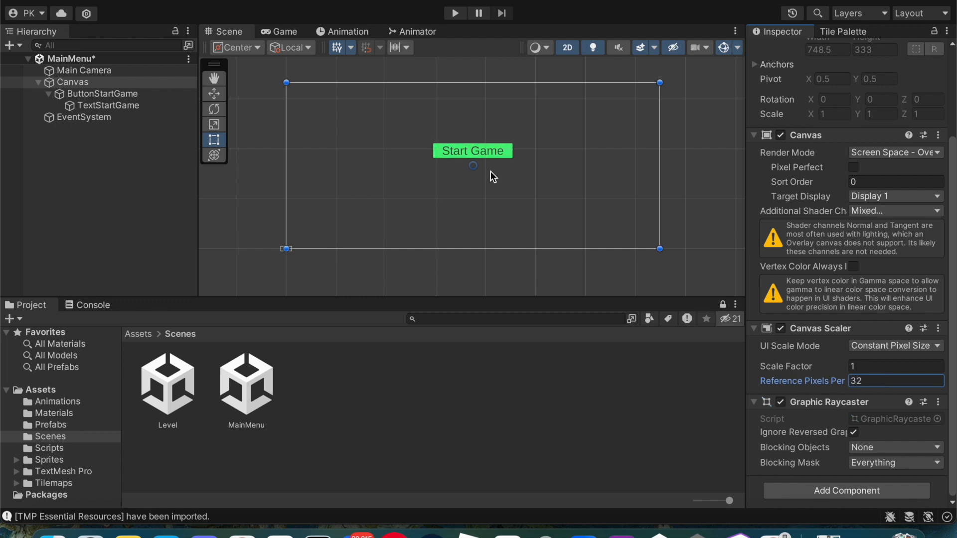
{"action": "scroll", "coordinate": [597, 200], "scroll_direction": "down", "scroll_amount": 1}
{"action": "scroll", "coordinate": [494, 123], "scroll_direction": "up", "scroll_amount": 2}
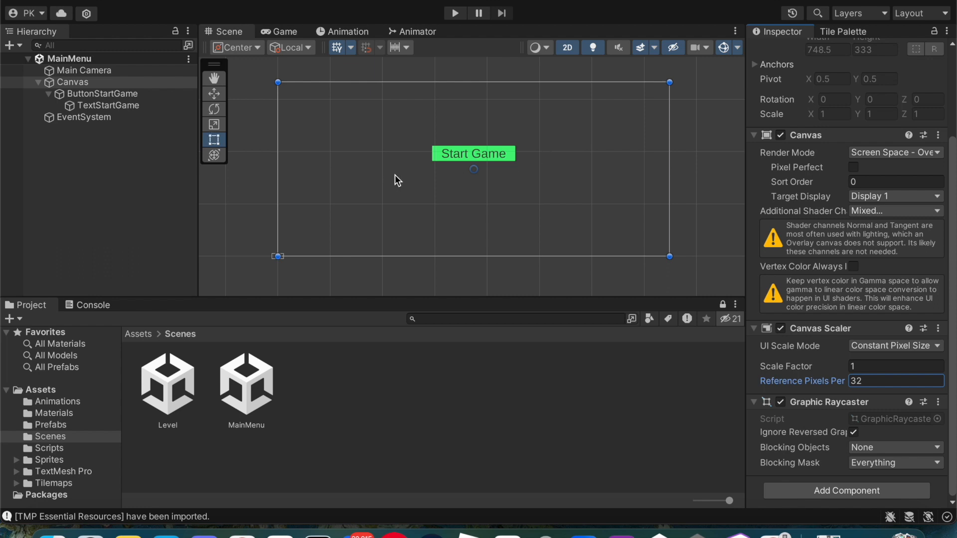
- Rename the Canvas object as UI
{"action": "left_click", "coordinate": [97, 83]}
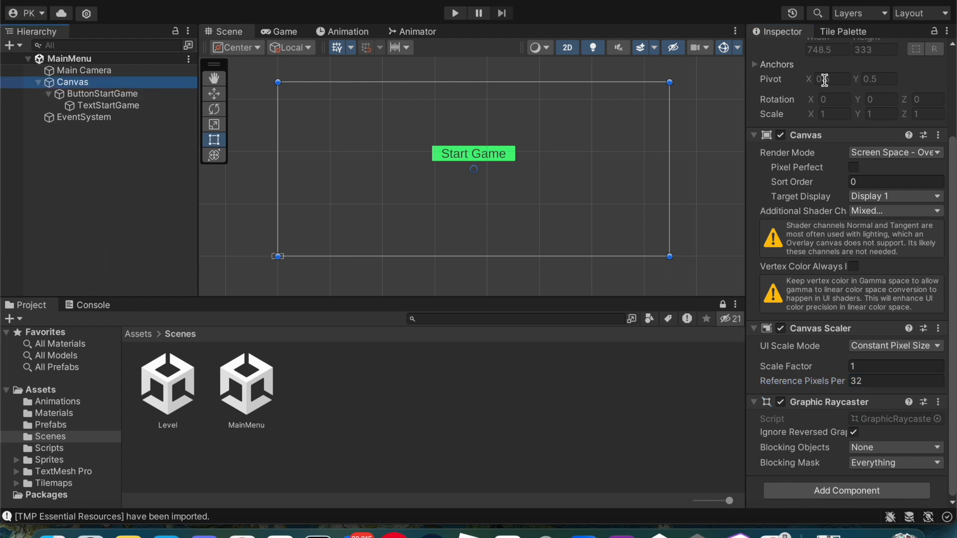
{"action": "scroll", "coordinate": [823, 79], "scroll_direction": "up", "scroll_amount": 3}
{"action": "left_click", "coordinate": [826, 51]}
{"action": "type", "text": "ui"}
{"action": "key", "text": "BackSpace"}
{"action": "key", "text": "BackSpace"}
{"action": "type", "text": "UI"}
{"action": "key", "text": "Return"}
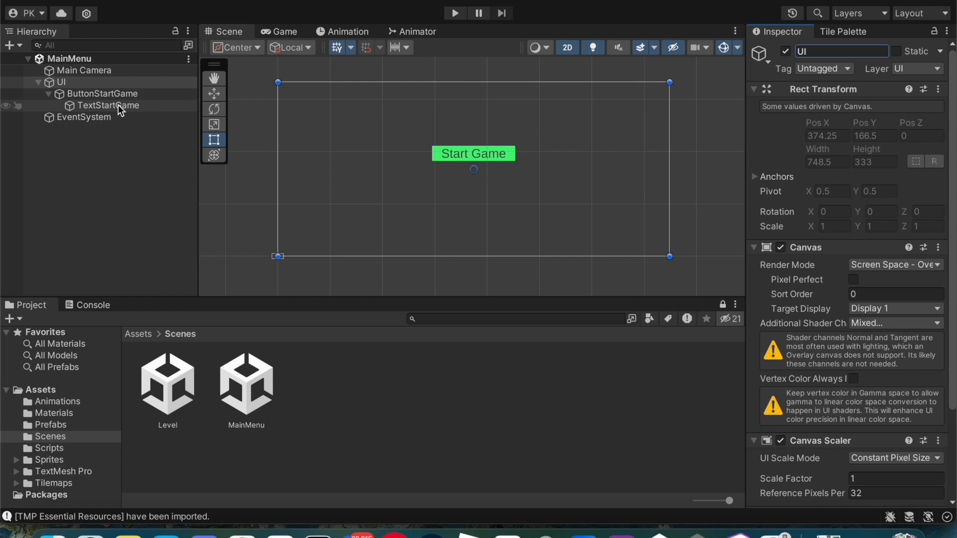
- Check the menu-building slide and inspect the UI object with its ButtonStartGame and TextStartGame children
{"action": "left_click", "coordinate": [116, 94]}
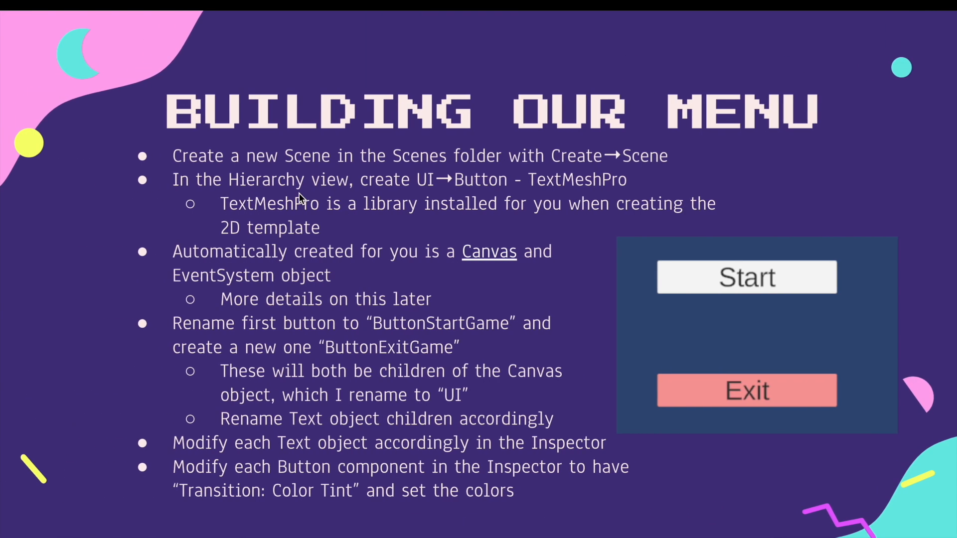
{"action": "key", "text": "ctrl+Right"}
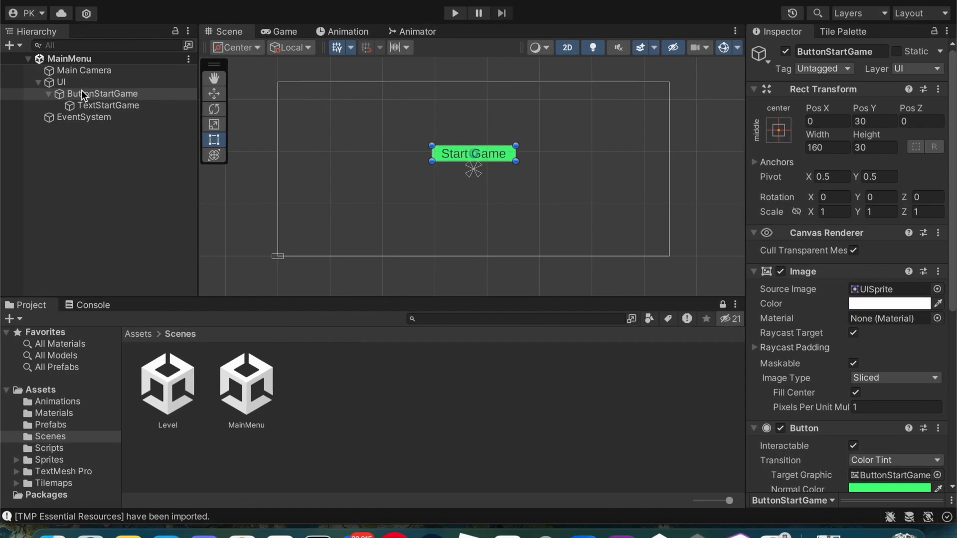
{"action": "left_click", "coordinate": [62, 82]}
{"action": "left_click", "coordinate": [48, 94]}
{"action": "left_click", "coordinate": [48, 93]}
{"action": "left_click", "coordinate": [95, 107]}
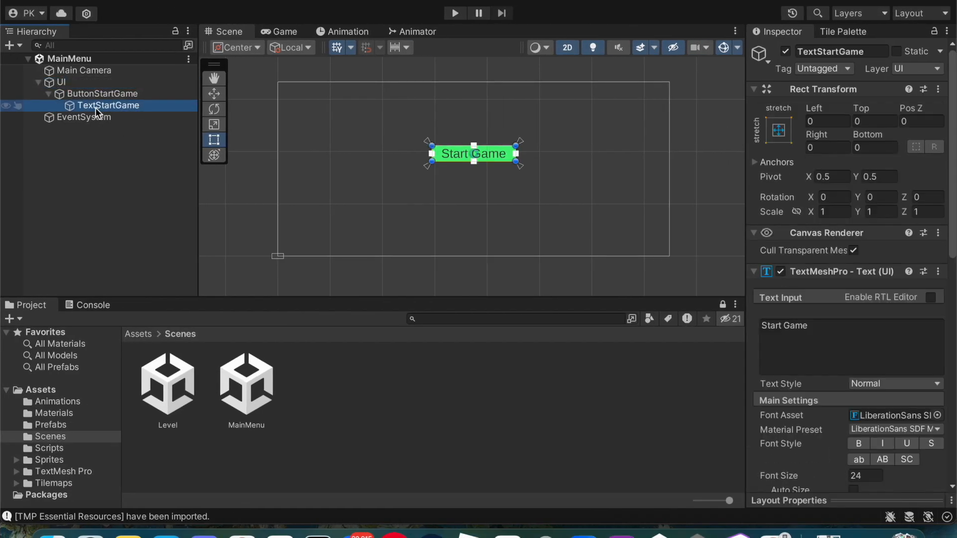
- Add a second TextMeshPro button as a child of the UI object
{"action": "left_click", "coordinate": [84, 97]}
{"action": "left_click", "coordinate": [49, 94]}
{"action": "left_click", "coordinate": [65, 82]}
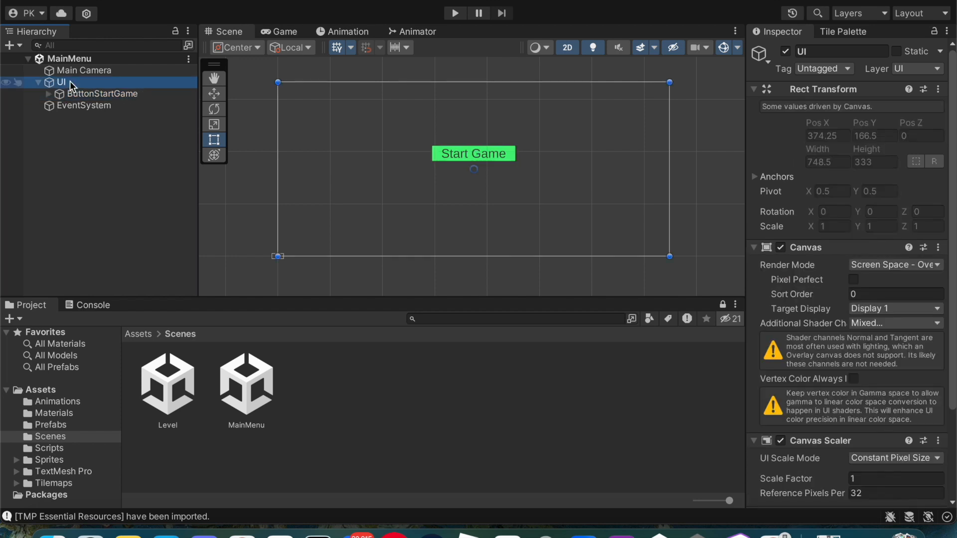
{"action": "right_click", "coordinate": [70, 82]}
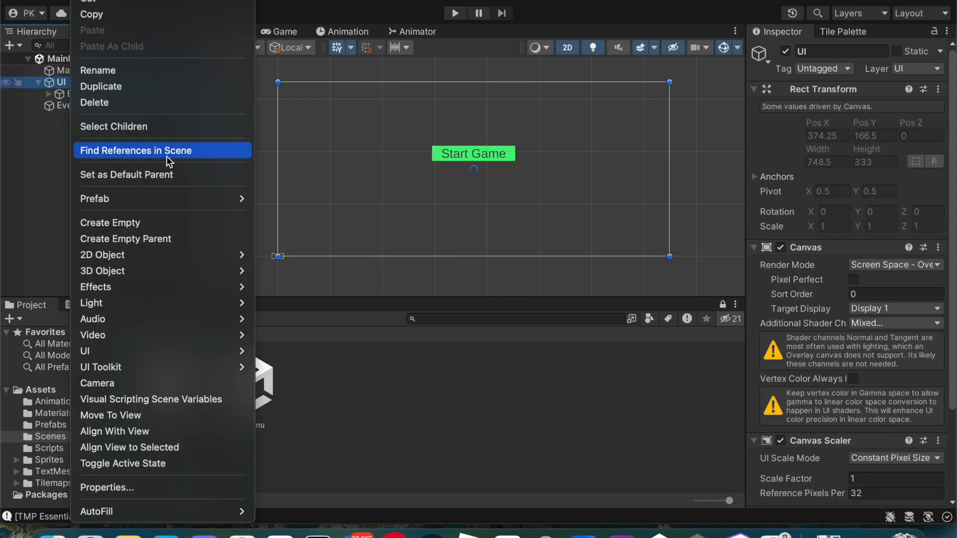
{"action": "mouse_move", "coordinate": [201, 352]}
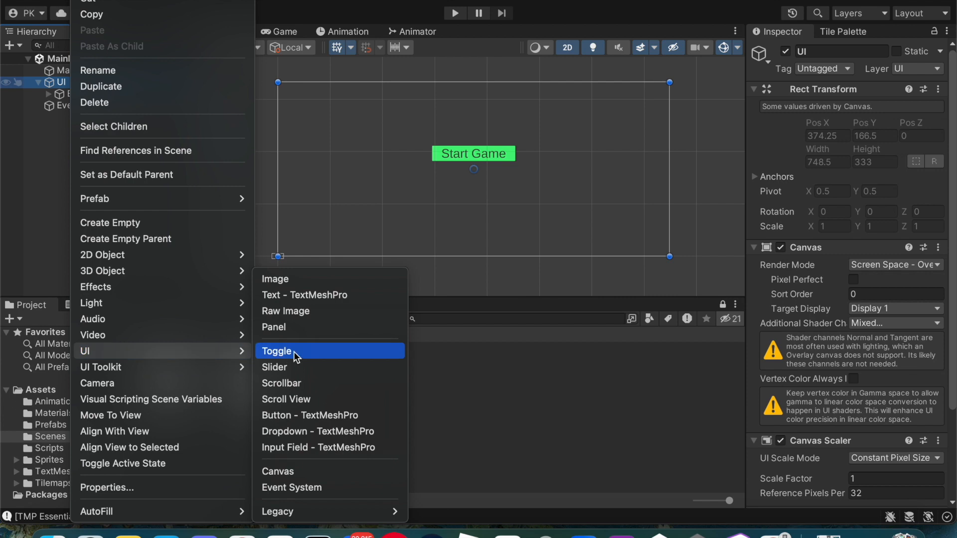
{"action": "left_click", "coordinate": [304, 417]}
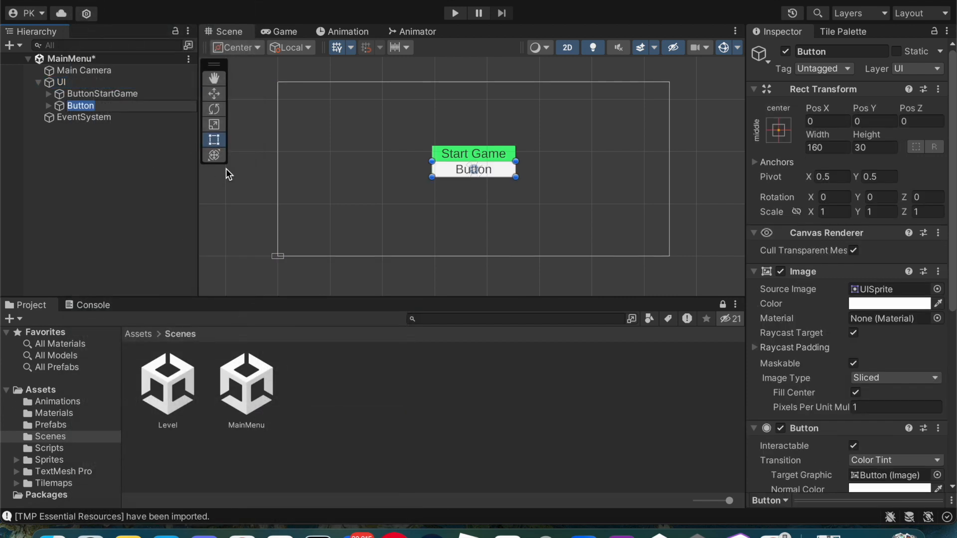
- Name the new button under UI ButtonQuit
{"action": "type", "text": "Button"}
{"action": "type", "text": "Quio"}
{"action": "key", "text": "BackSpace"}
{"action": "key", "text": "BackSpace"}
{"action": "key", "text": "BackSpace"}
{"action": "type", "text": "iot"}
{"action": "key", "text": "BackSpace"}
{"action": "key", "text": "BackSpace"}
{"action": "key", "text": "BackSpace"}
{"action": "type", "text": "uit"}
{"action": "key", "text": "Return"}
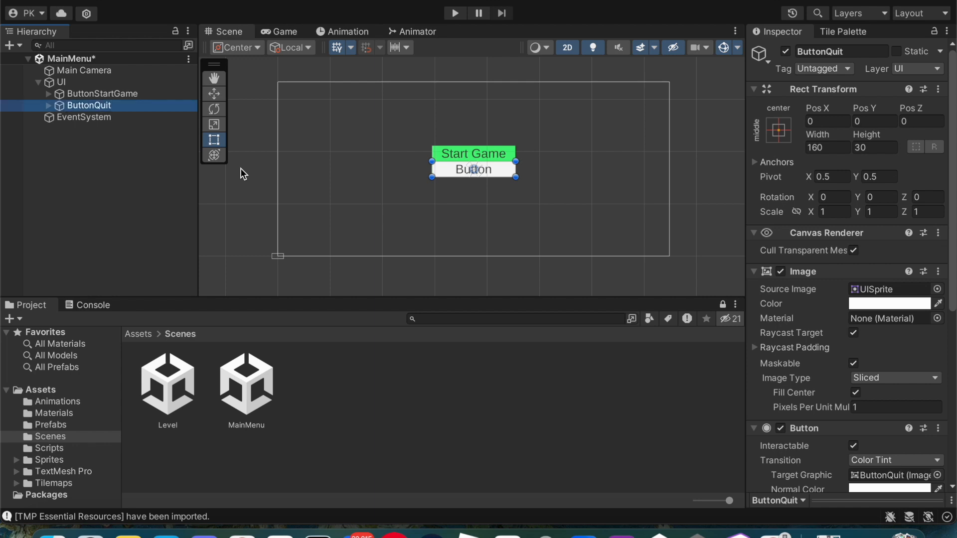
- Rename ButtonQuit's text child as TextQuit and set its displayed text to Quit
{"action": "left_click", "coordinate": [49, 106]}
{"action": "left_click", "coordinate": [100, 116]}
{"action": "left_click", "coordinate": [813, 51]}
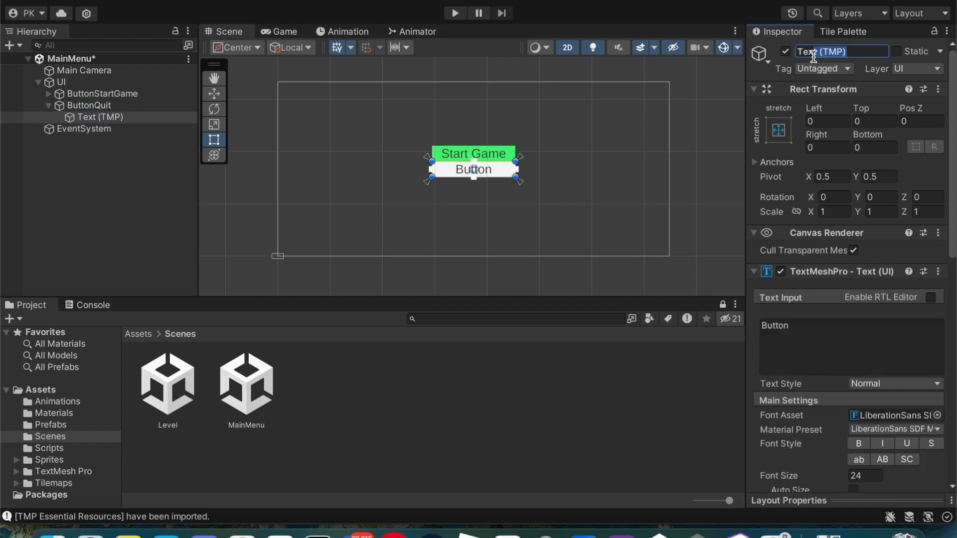
{"action": "type", "text": "Quit"}
{"action": "key", "text": "Return"}
{"action": "left_click", "coordinate": [813, 339]}
{"action": "type", "text": "Quit"}
{"action": "key", "text": "Return"}
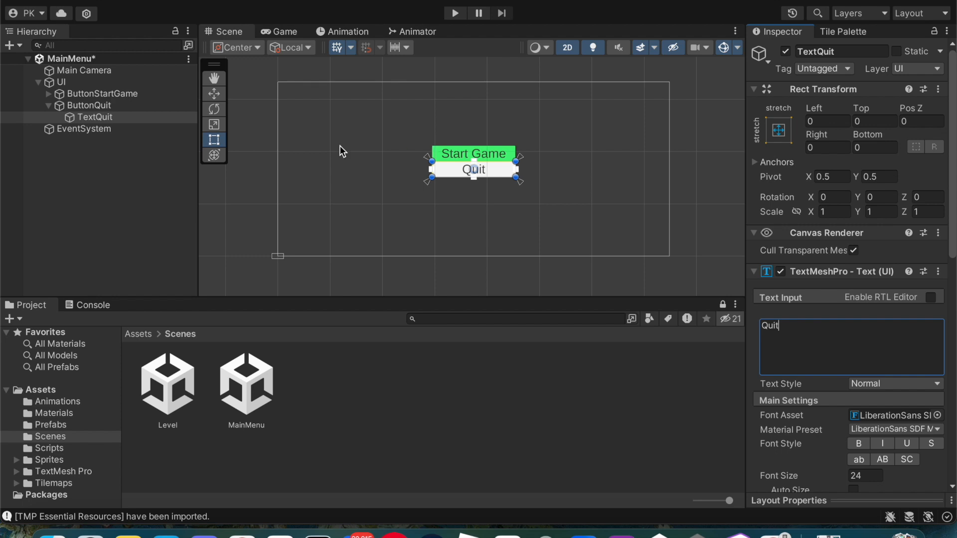
- Set the Pos Y of ButtonQuit to -30 in its Rect Transform
{"action": "left_click", "coordinate": [80, 105]}
{"action": "left_click", "coordinate": [48, 105]}
{"action": "scroll", "coordinate": [776, 272], "scroll_direction": "down", "scroll_amount": 2}
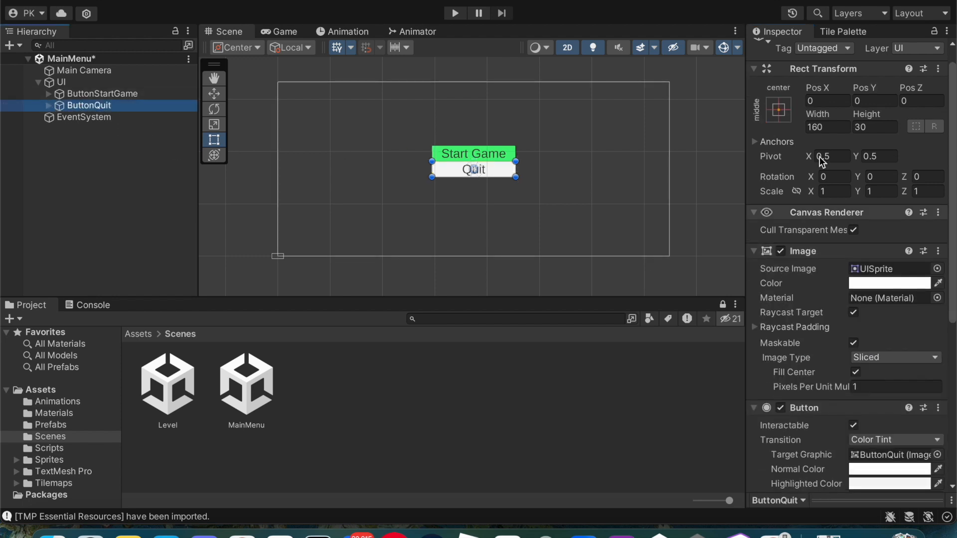
{"action": "left_click", "coordinate": [785, 116]}
{"action": "left_click", "coordinate": [865, 115]}
{"action": "left_click", "coordinate": [867, 99]}
{"action": "type", "text": "-30"}
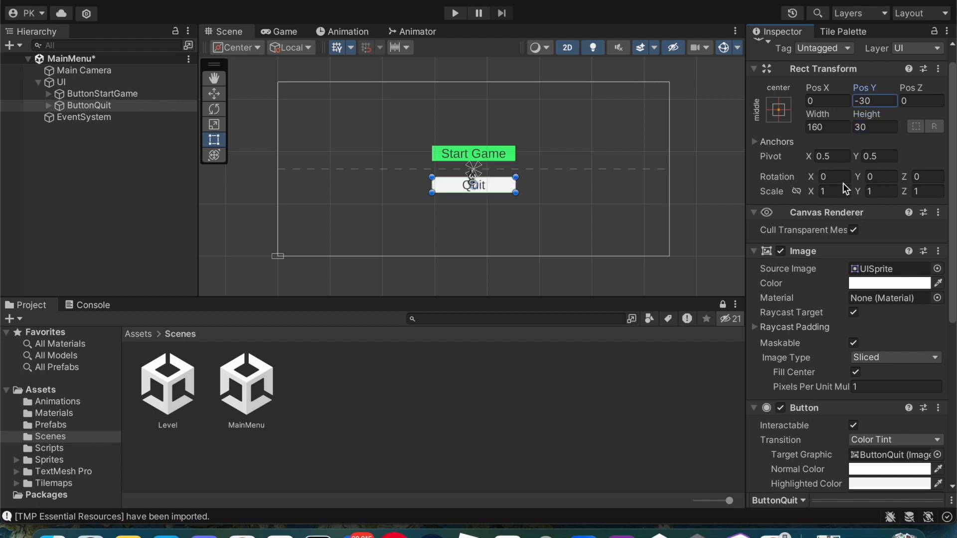
- Set ButtonQuit's Normal Color to a light red and its Highlighted Color to the paler red FFAAAA
{"action": "scroll", "coordinate": [841, 183], "scroll_direction": "down", "scroll_amount": 10}
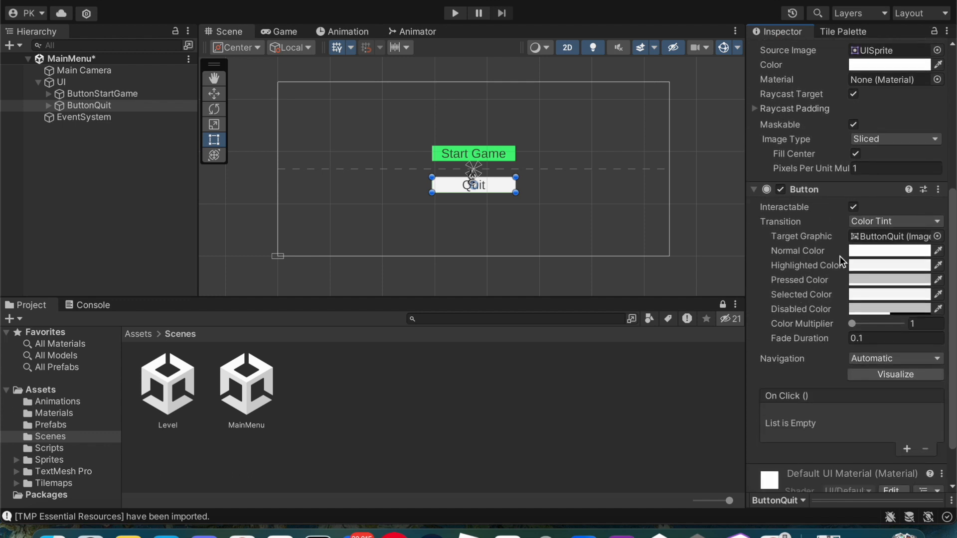
{"action": "left_click", "coordinate": [889, 250]}
{"action": "mouse_move", "coordinate": [882, 261]}
{"action": "left_mouse_down"}
{"action": "mouse_move", "coordinate": [877, 239]}
{"action": "mouse_move", "coordinate": [859, 249]}
{"action": "left_mouse_up"}
{"action": "left_click", "coordinate": [798, 170]}
{"action": "left_click", "coordinate": [859, 262]}
{"action": "left_click", "coordinate": [859, 262]}
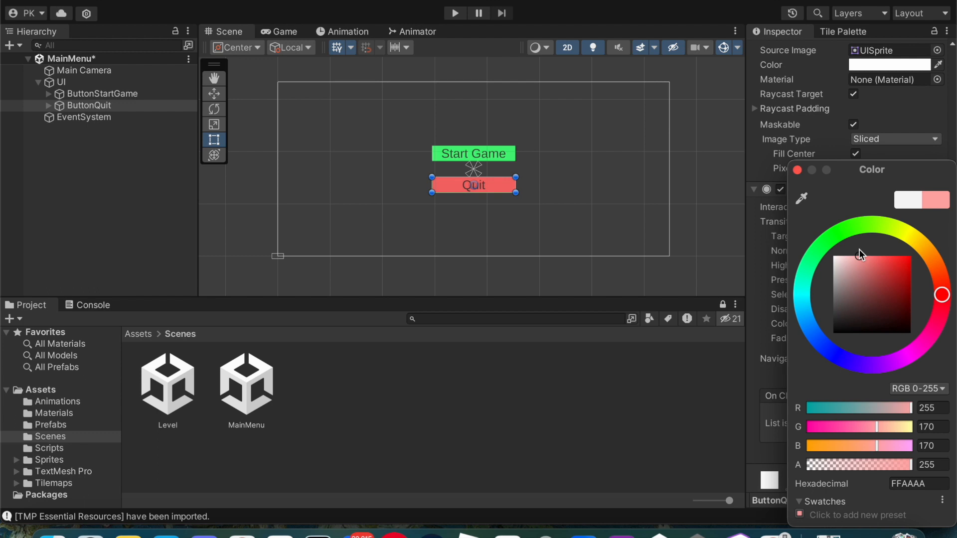
{"action": "left_click", "coordinate": [797, 170]}
- Set ButtonQuit's Pressed Color to a dark red and save the scene
{"action": "left_click", "coordinate": [870, 280]}
{"action": "left_click_drag", "start_coordinate": [892, 315], "coordinate": [895, 299]}
{"action": "left_click", "coordinate": [797, 170]}
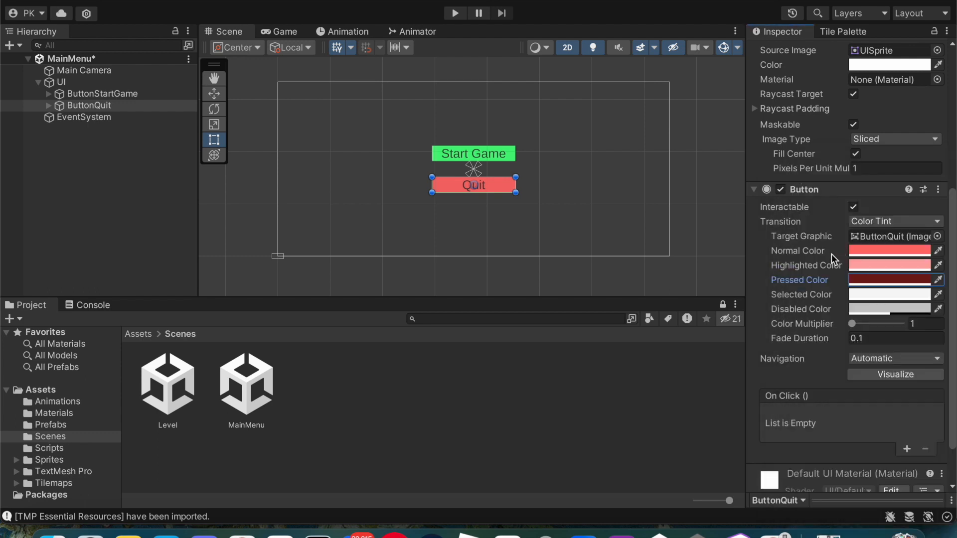
{"action": "key", "text": "ctrl+s"}
- Run the scene in a maximized Game view, test the Start Game and Quit button tints, and stop play mode
{"action": "left_click", "coordinate": [455, 15]}
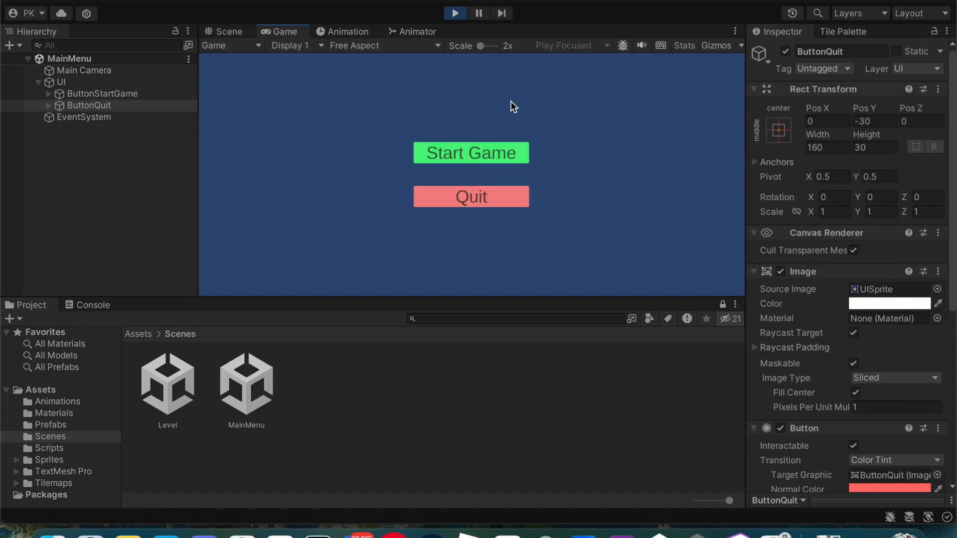
{"action": "key", "text": "shift+space"}
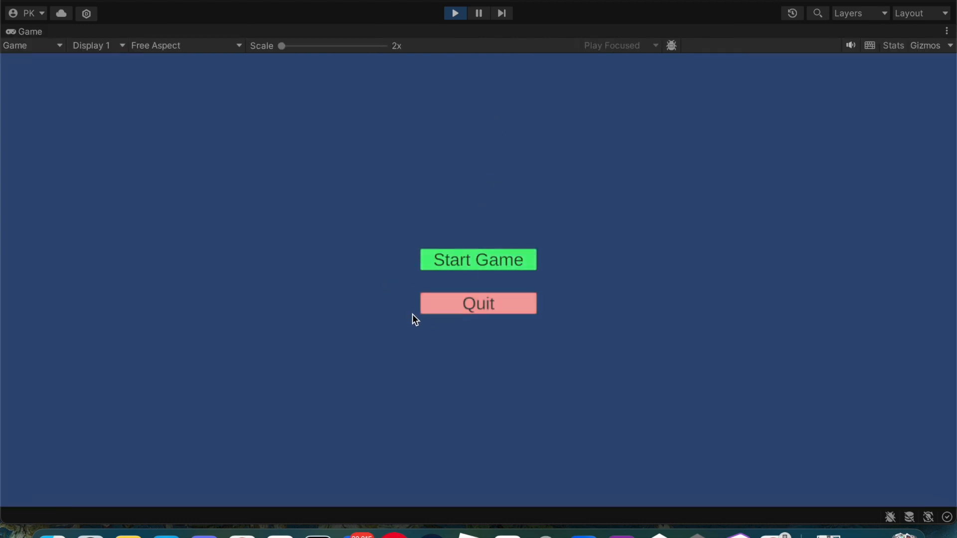
{"action": "left_click", "coordinate": [448, 266]}
{"action": "left_click", "coordinate": [444, 301]}
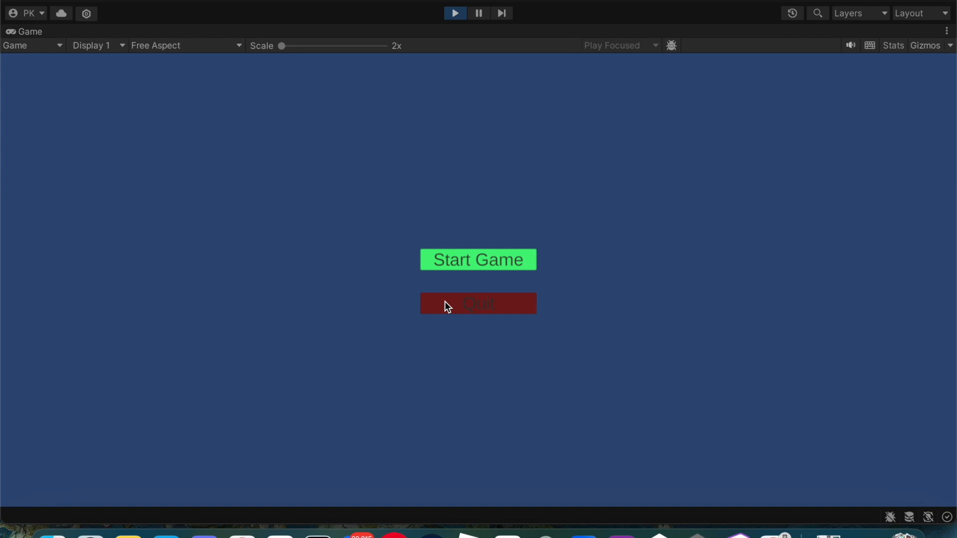
{"action": "left_click", "coordinate": [441, 263]}
{"action": "left_click", "coordinate": [454, 14]}
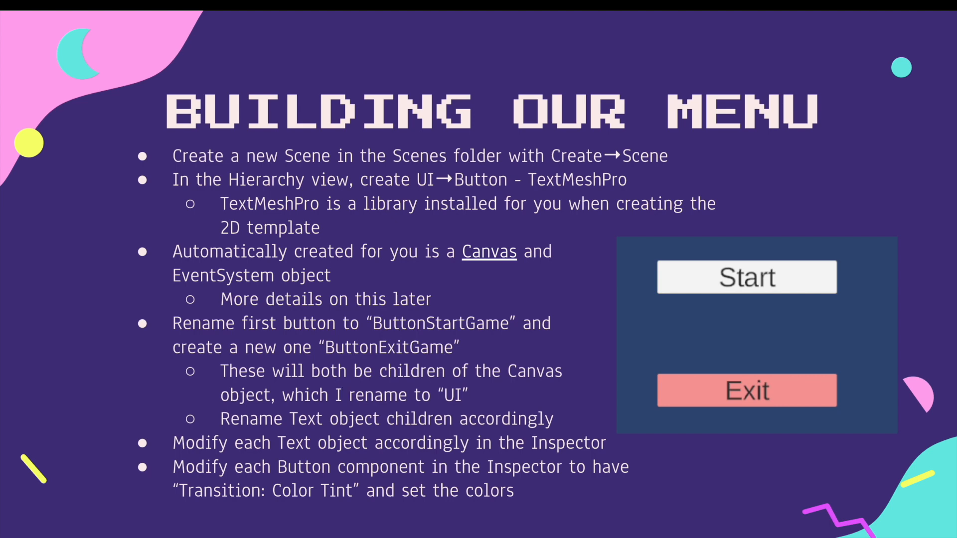
- Check the Building Our Menu and Menu Interactivity slides and return to the Unity editor
{"action": "key", "text": "Right"}
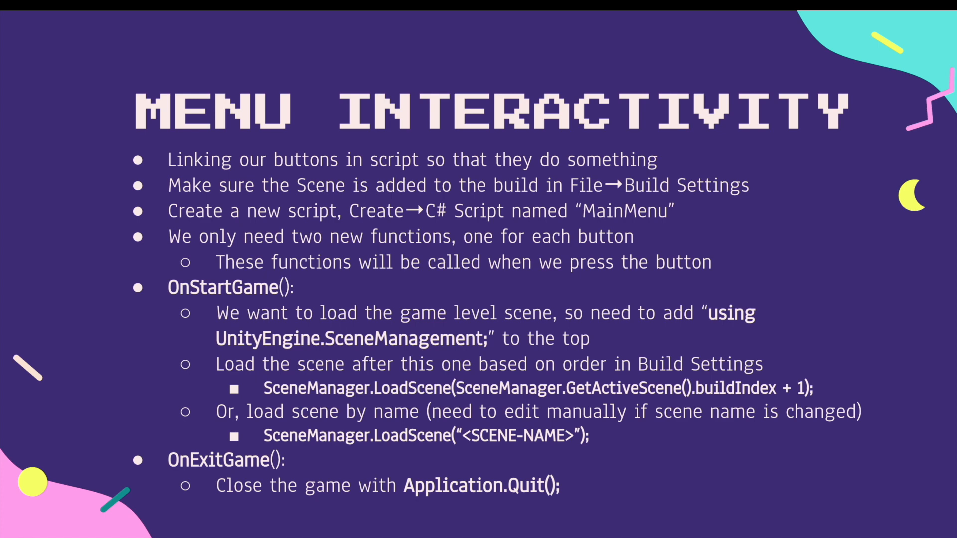
{"action": "key", "text": "Left"}
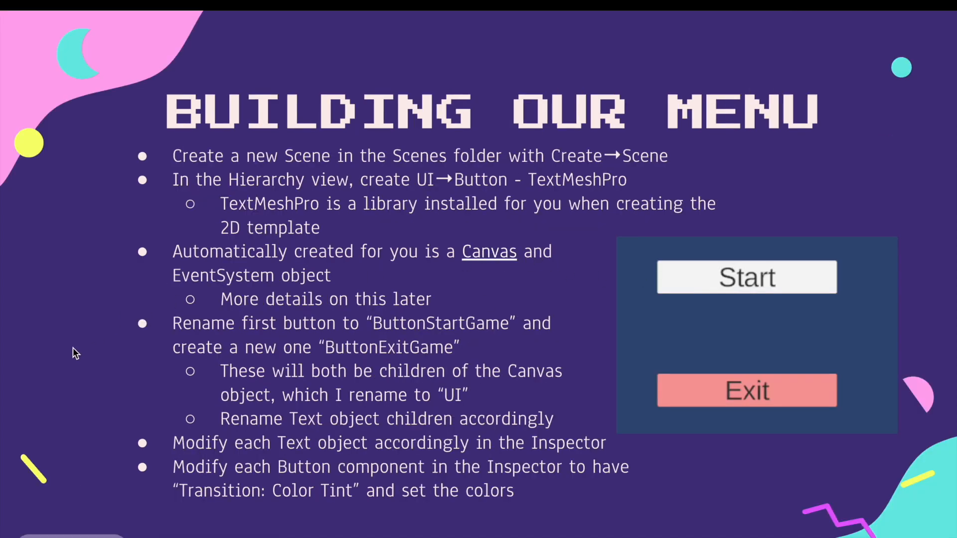
{"action": "key", "text": "Right"}
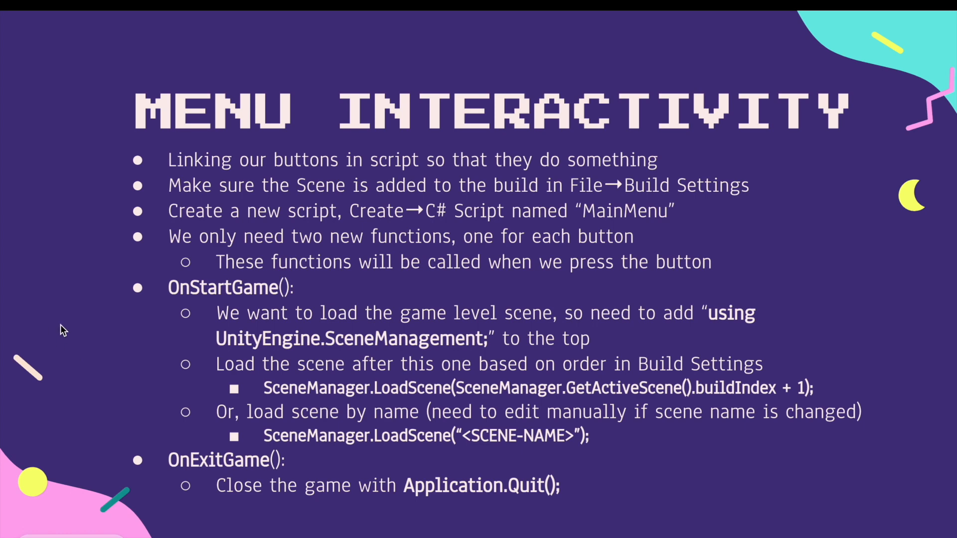
{"action": "key", "text": "ctrl+Right"}
{"action": "key", "text": "ctrl+Right"}
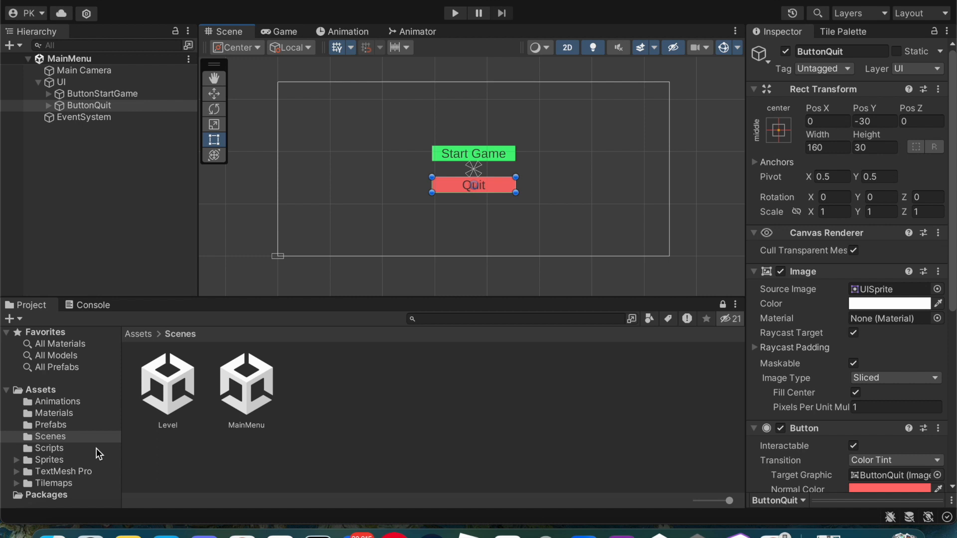
- Create a C# script named MainMenu in the Scripts folder
{"action": "left_click", "coordinate": [69, 447]}
{"action": "left_click", "coordinate": [384, 422]}
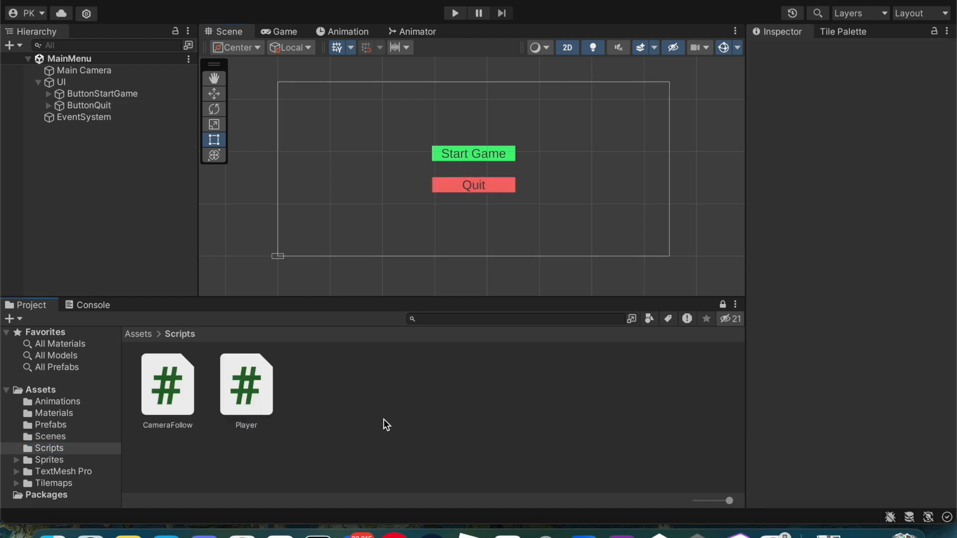
{"action": "right_click", "coordinate": [383, 419]}
{"action": "mouse_move", "coordinate": [498, 70]}
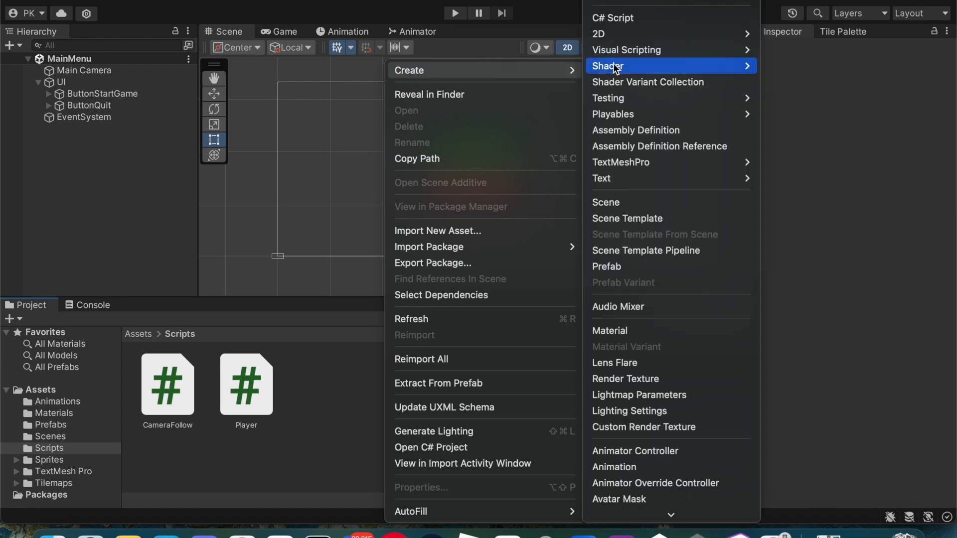
{"action": "left_click", "coordinate": [635, 19]}
{"action": "type", "text": "Main"}
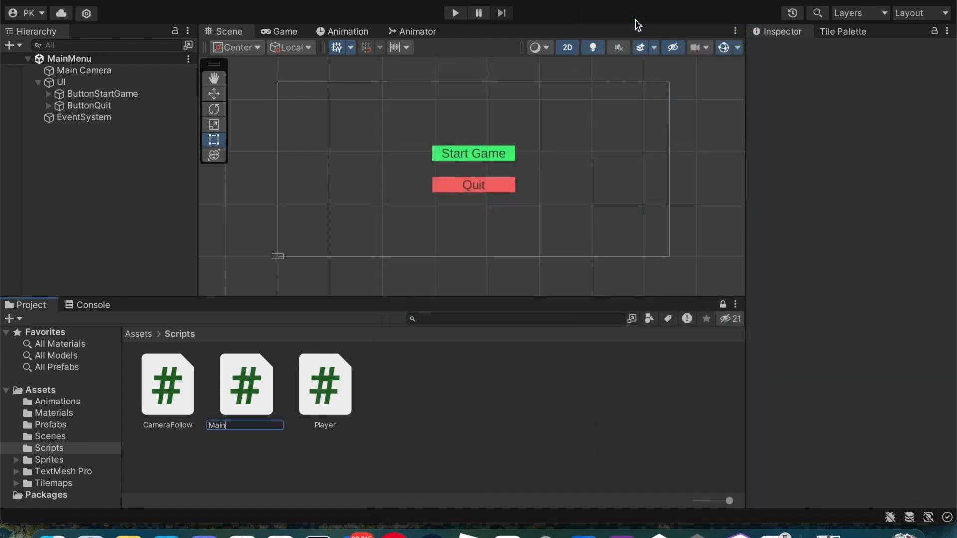
{"action": "type", "text": "Menu"}
{"action": "key", "text": "Return"}
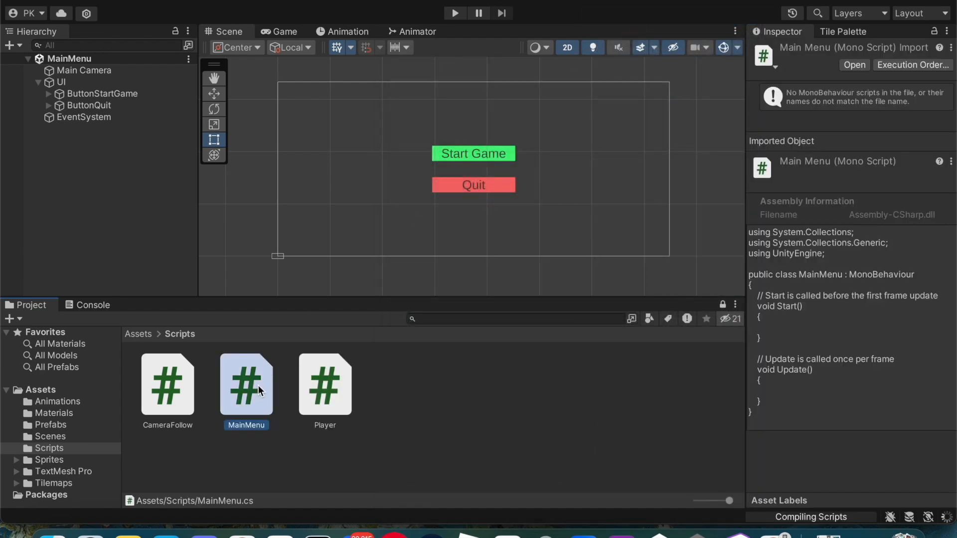
- Open the MainMenu script in the code editor and delete its default Start and Update methods with their comments
{"action": "double_click", "coordinate": [258, 385]}
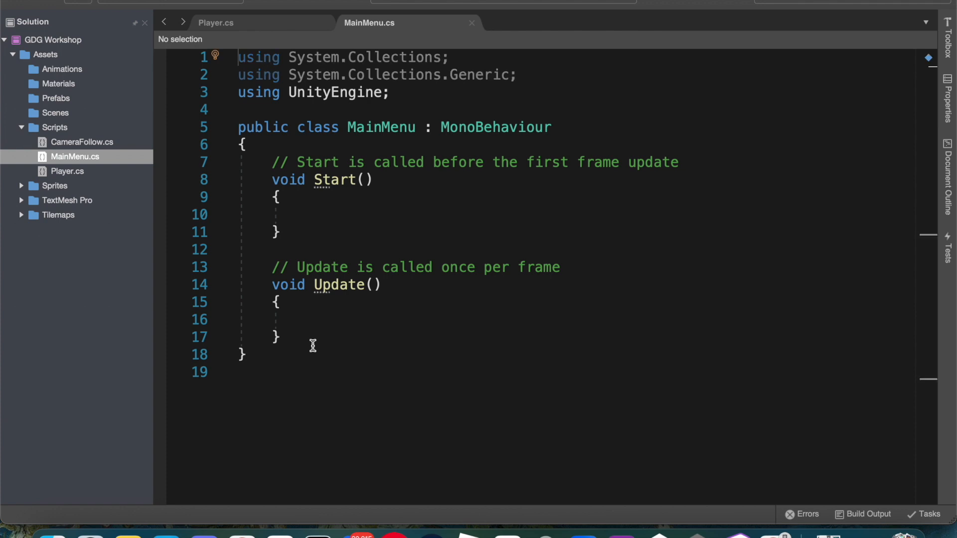
{"action": "left_click_drag", "start_coordinate": [295, 337], "coordinate": [273, 166]}
{"action": "key", "text": "BackSpace"}
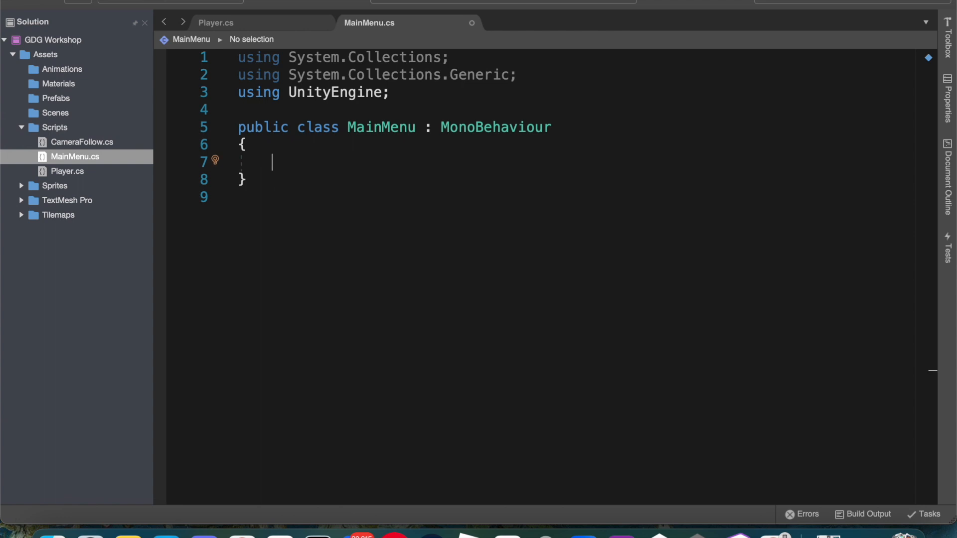
- Write an empty public void method named OnStartMenu() in the MainMenu class
{"action": "type", "text": "public"}
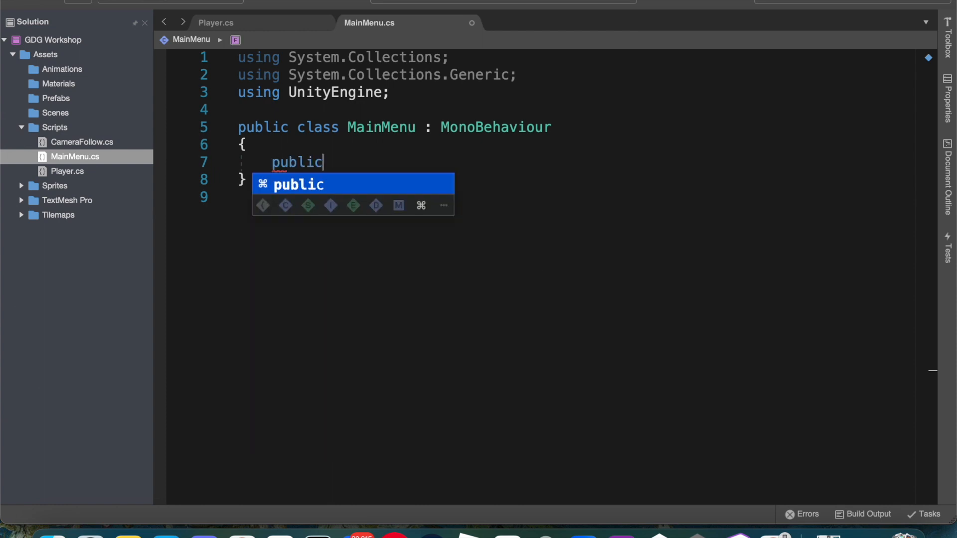
{"action": "type", "text": " void OnSta"}
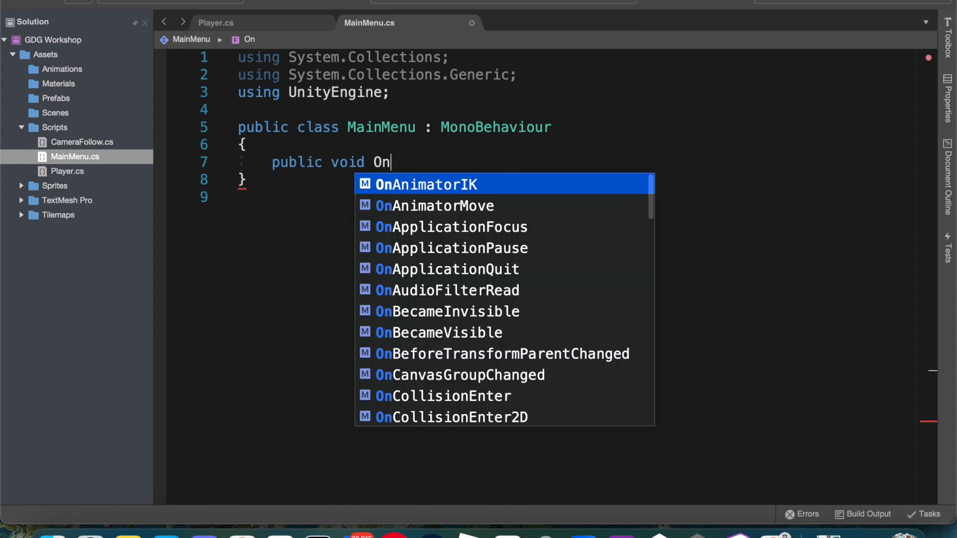
{"action": "type", "text": "enu"}
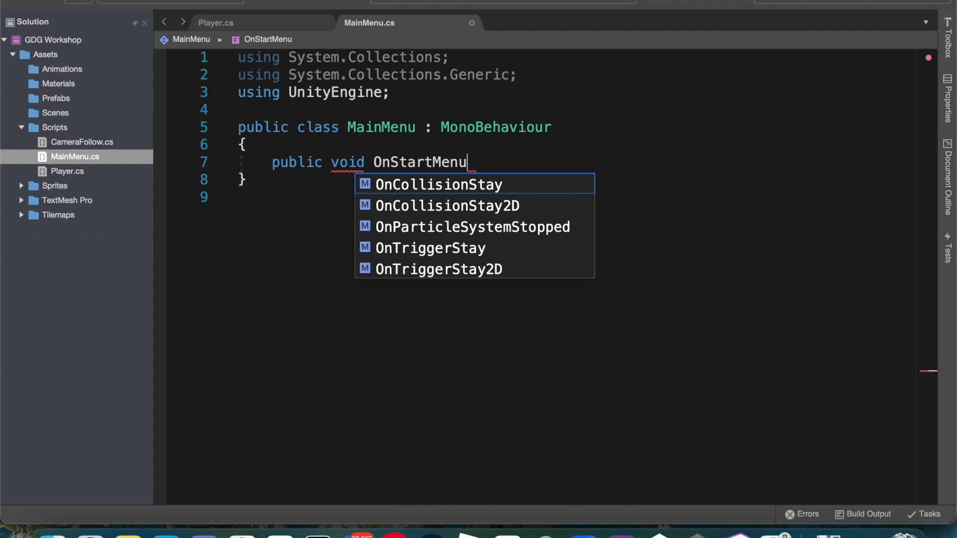
{"action": "type", "text": "() {"}
{"action": "key", "text": "Return"}
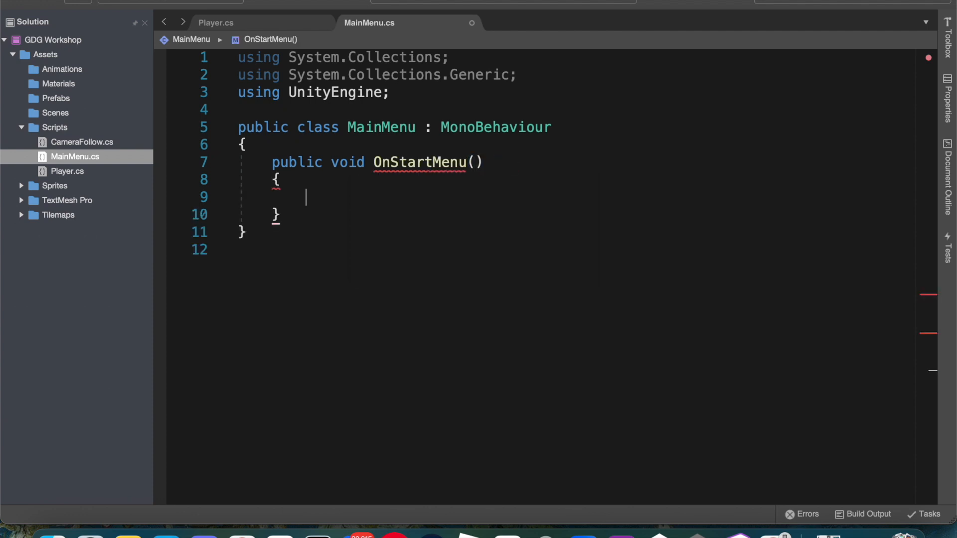
- Add an empty public void method named OnQuit() below OnStartMenu() in the MainMenu class
{"action": "key", "text": "Down"}
{"action": "key", "text": "Return"}
{"action": "key", "text": "Return"}
{"action": "type", "text": "publi"}
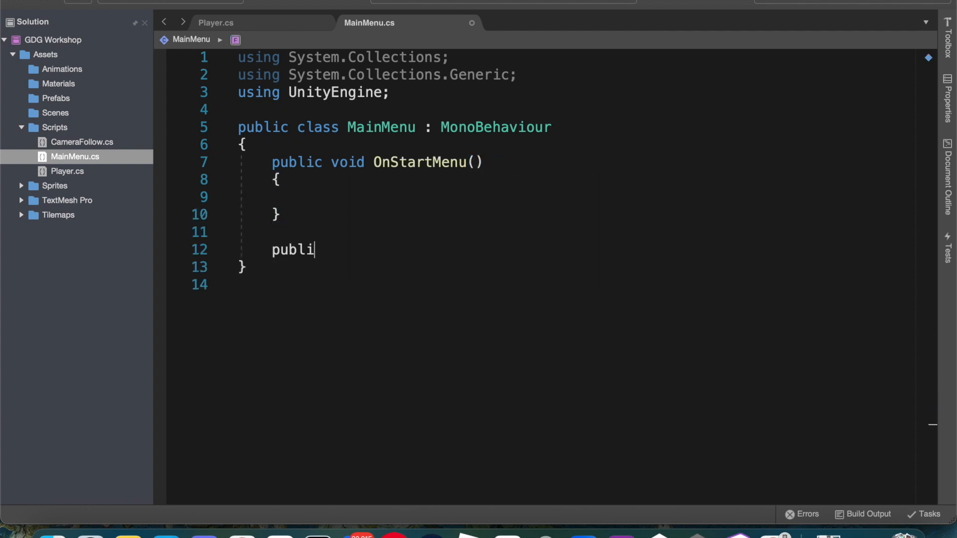
{"action": "type", "text": "c void OnE"}
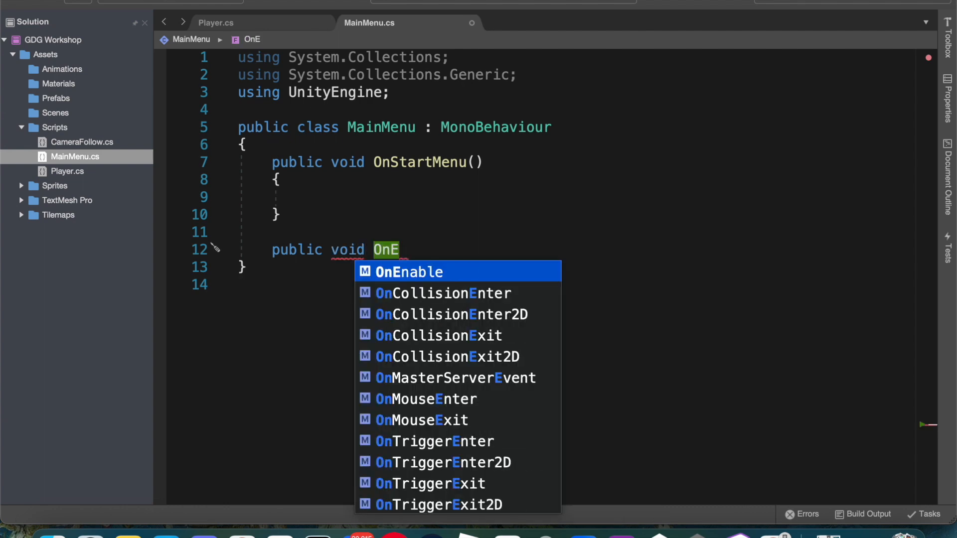
{"action": "key", "text": "BackSpace"}
{"action": "type", "text": "Quit"}
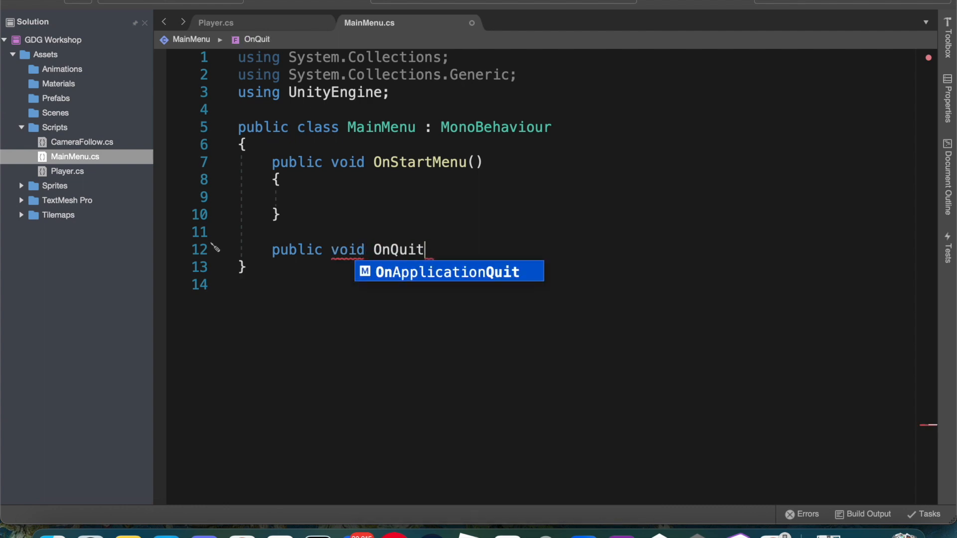
{"action": "key", "text": "Return"}
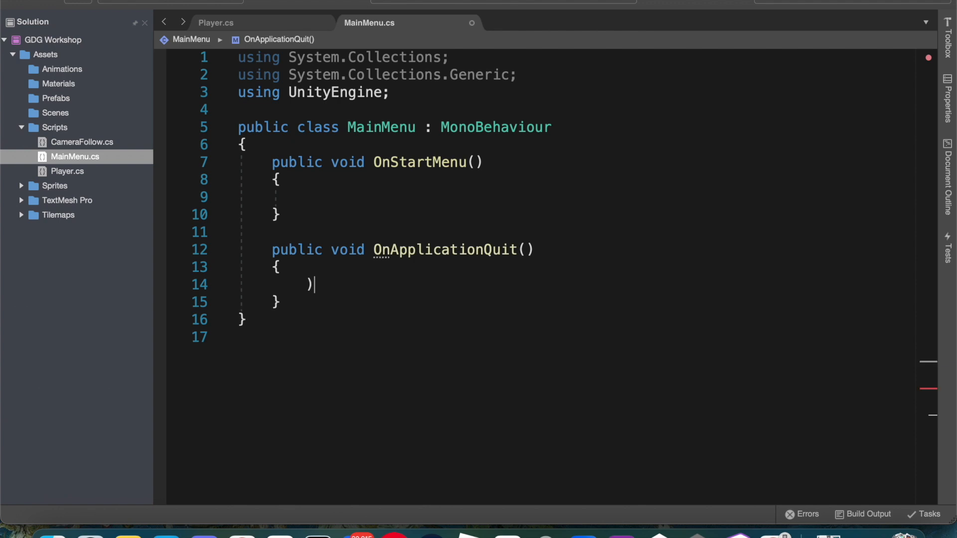
{"action": "key", "text": "super+z"}
{"action": "key", "text": "super+z"}
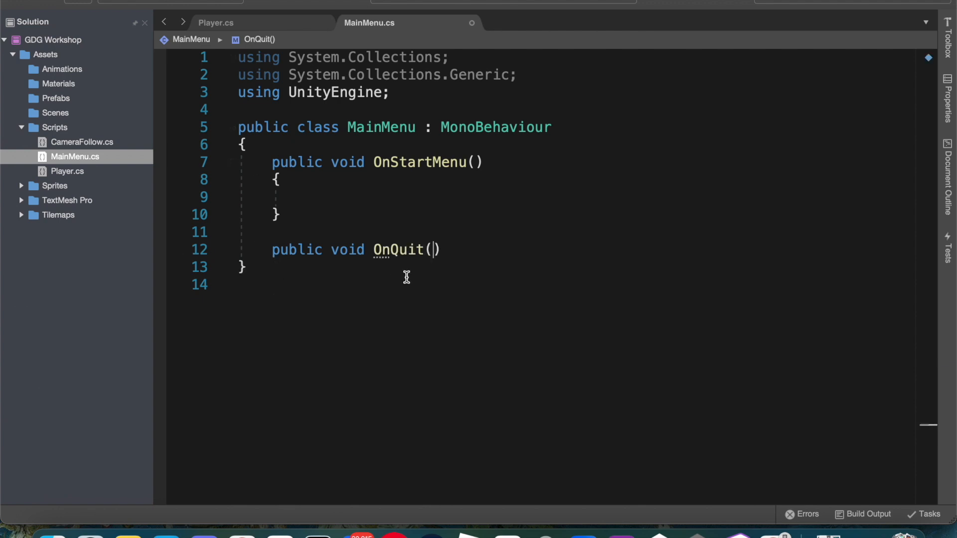
{"action": "key", "text": "Right"}
{"action": "type", "text": "{"}
{"action": "key", "text": "Return"}
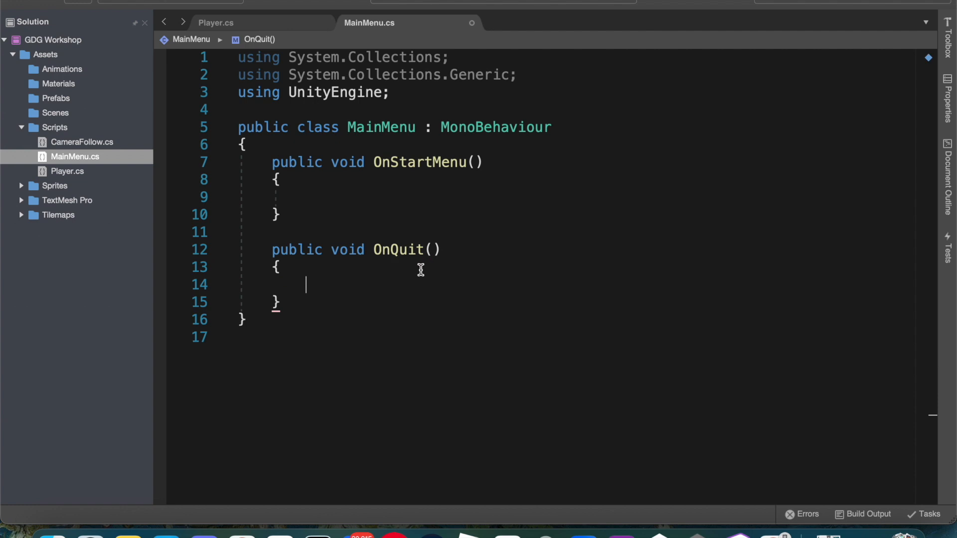
- Save the MainMenu script and switch to the Unity editor
{"action": "left_click", "coordinate": [322, 194]}
{"action": "double_click", "coordinate": [306, 163]}
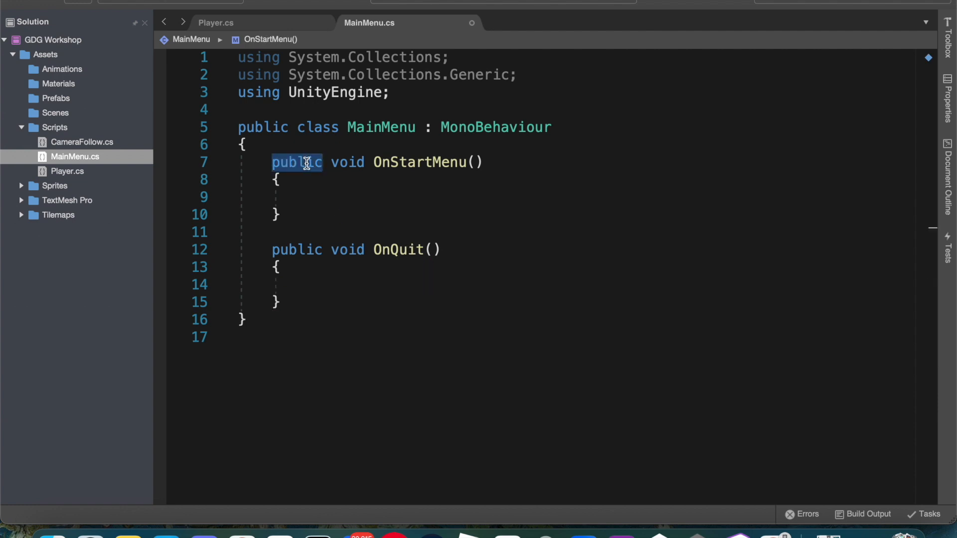
{"action": "left_click", "coordinate": [377, 191]}
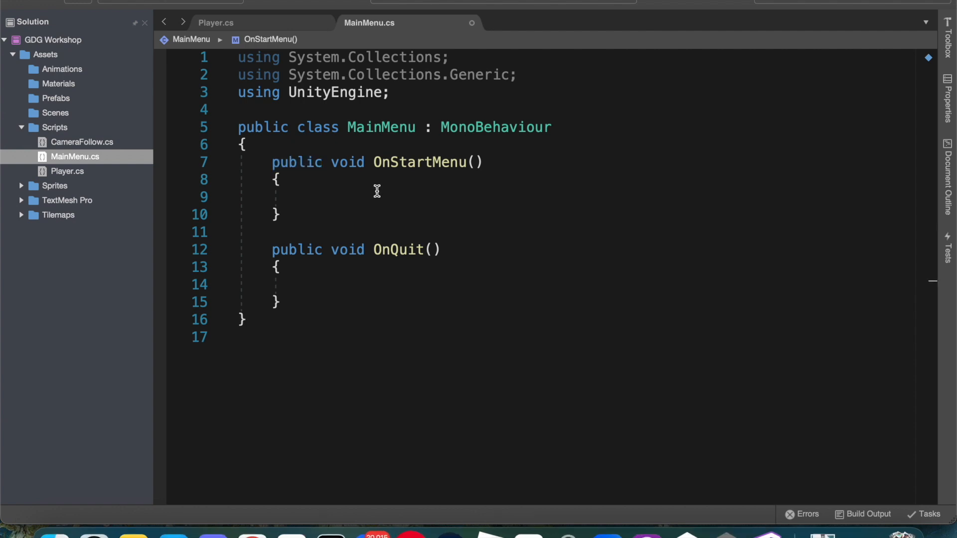
{"action": "left_click", "coordinate": [306, 249]}
{"action": "left_click", "coordinate": [345, 197]}
{"action": "left_click", "coordinate": [356, 288]}
{"action": "key", "text": "super+s"}
{"action": "key", "text": "ctrl+Up"}
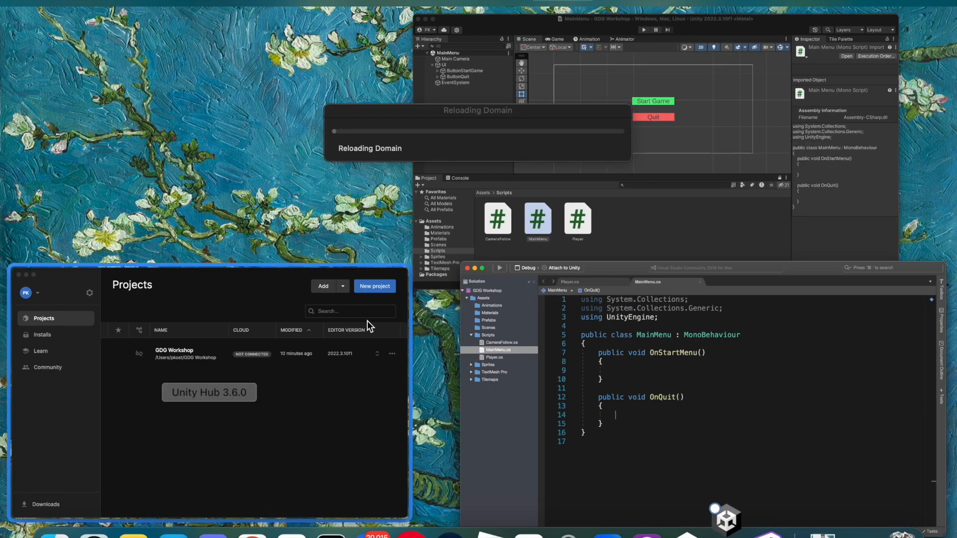
{"action": "left_click", "coordinate": [573, 226]}
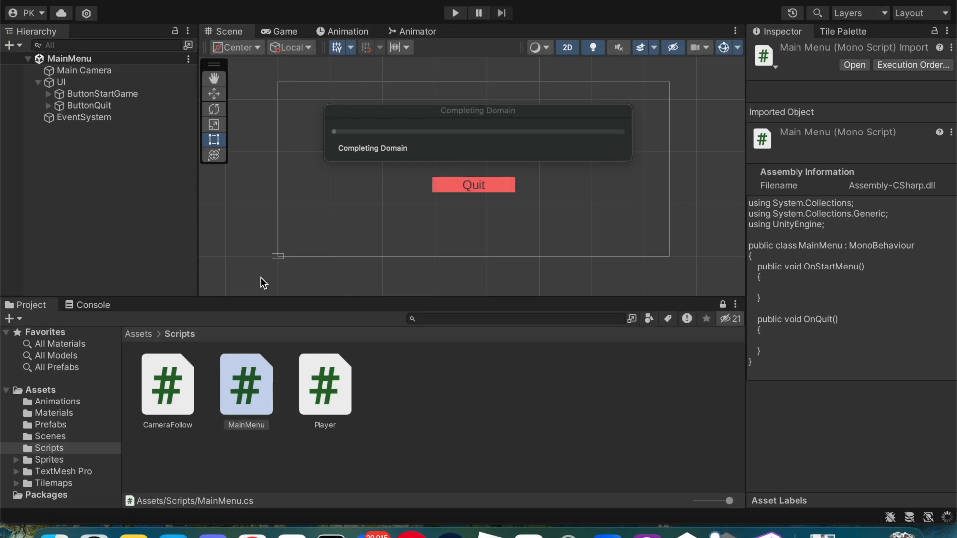
- Add an empty On Click () entry to the Button component of ButtonStartGame
{"action": "left_click", "coordinate": [108, 93]}
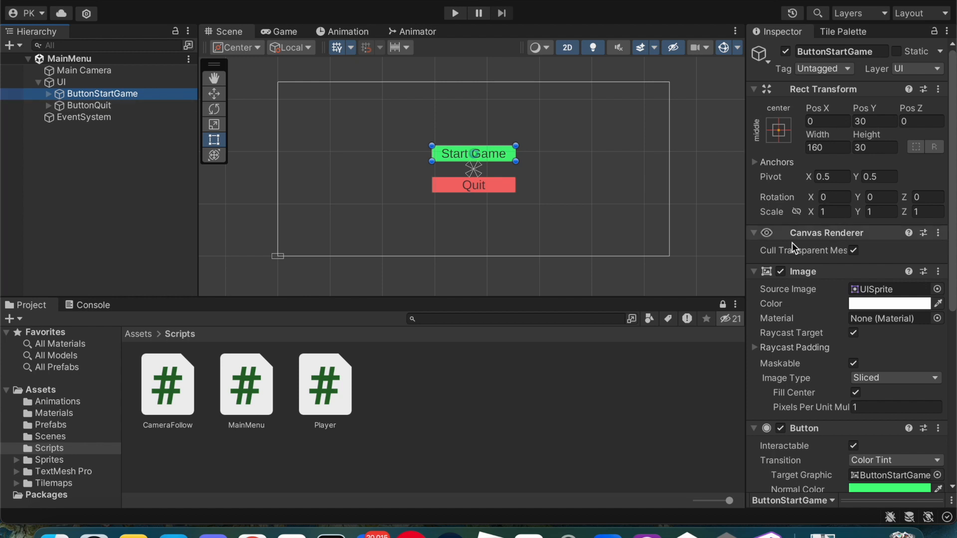
{"action": "left_click", "coordinate": [757, 271]}
{"action": "scroll", "coordinate": [847, 249], "scroll_direction": "down", "scroll_amount": 5}
{"action": "scroll", "coordinate": [807, 209], "scroll_direction": "down", "scroll_amount": 1}
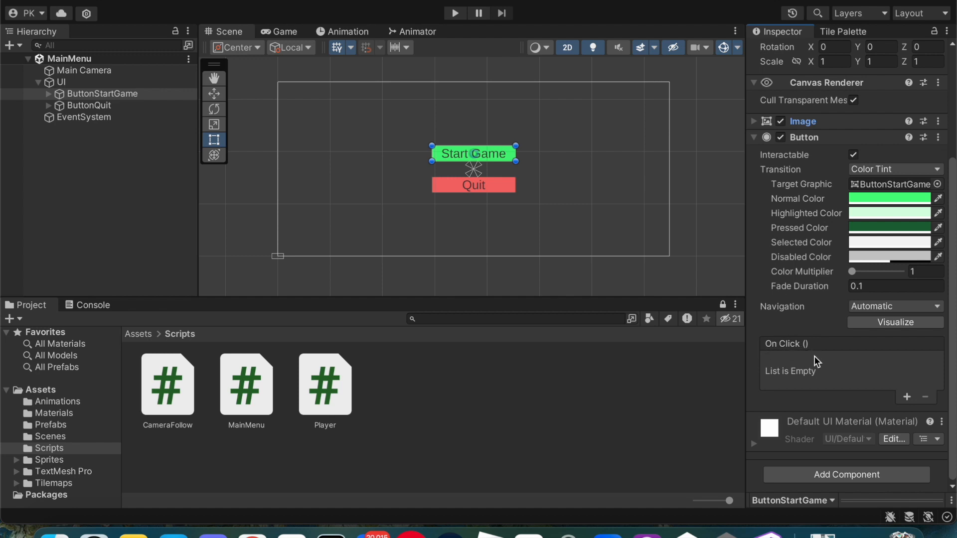
{"action": "left_click", "coordinate": [907, 397]}
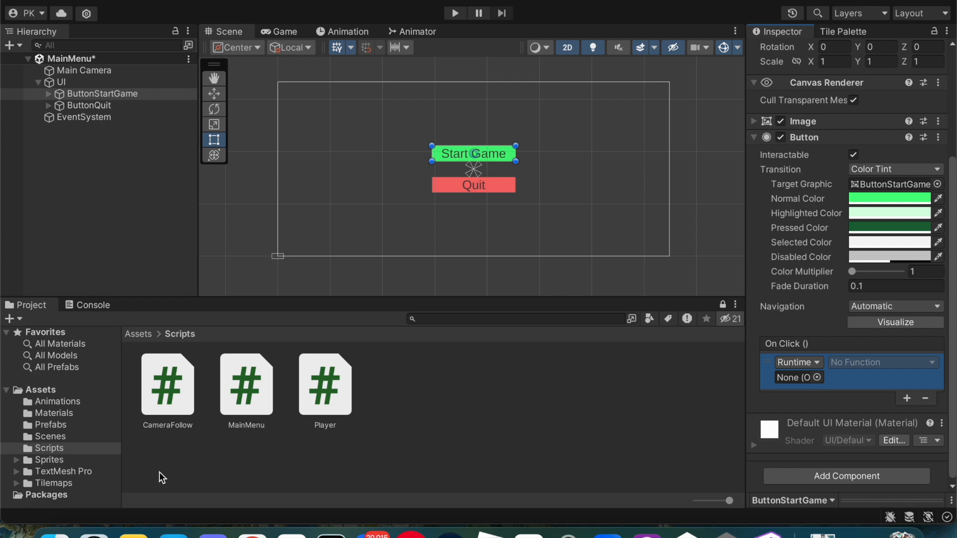
{"action": "left_click", "coordinate": [803, 366]}
{"action": "left_click", "coordinate": [746, 370]}
{"action": "left_click", "coordinate": [240, 210]}
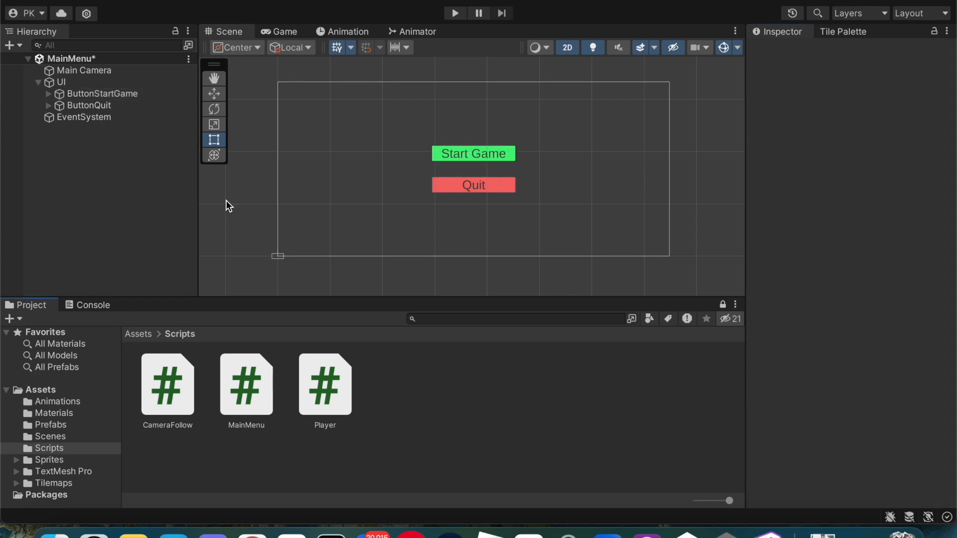
- Attach the MainMenu script to the UI canvas object and collapse its Canvas and Canvas Scaler components
{"action": "left_click_drag", "start_coordinate": [247, 384], "coordinate": [69, 80]}
{"action": "left_click", "coordinate": [71, 82]}
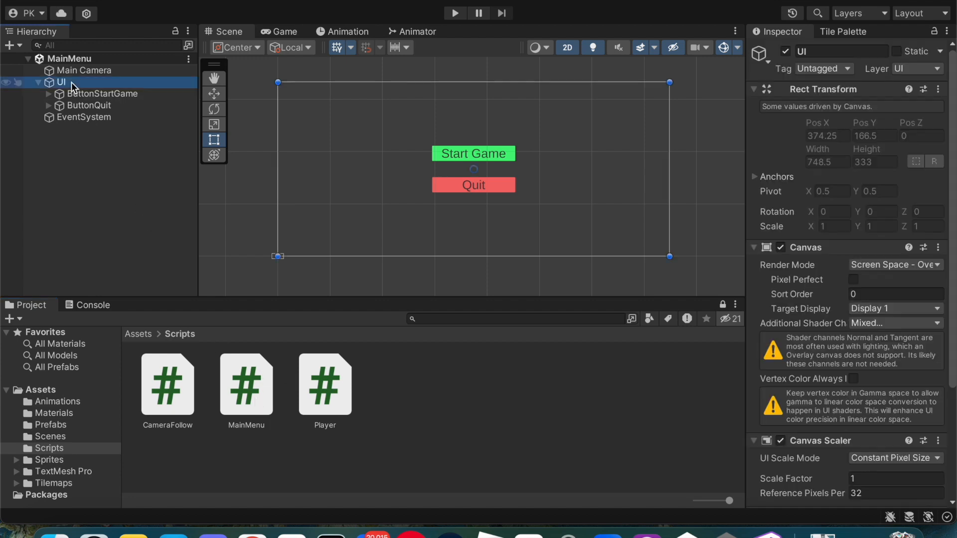
{"action": "left_click", "coordinate": [752, 247]}
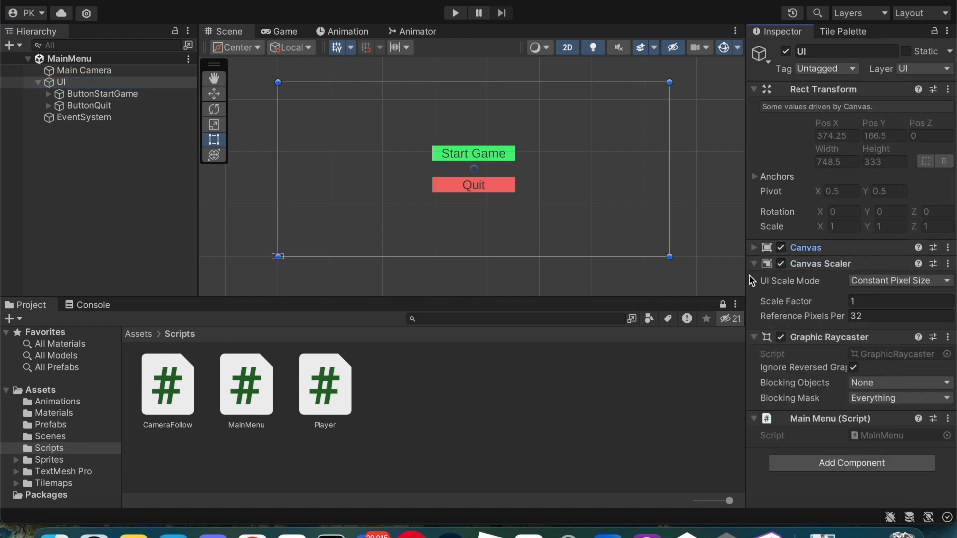
{"action": "left_click", "coordinate": [753, 263]}
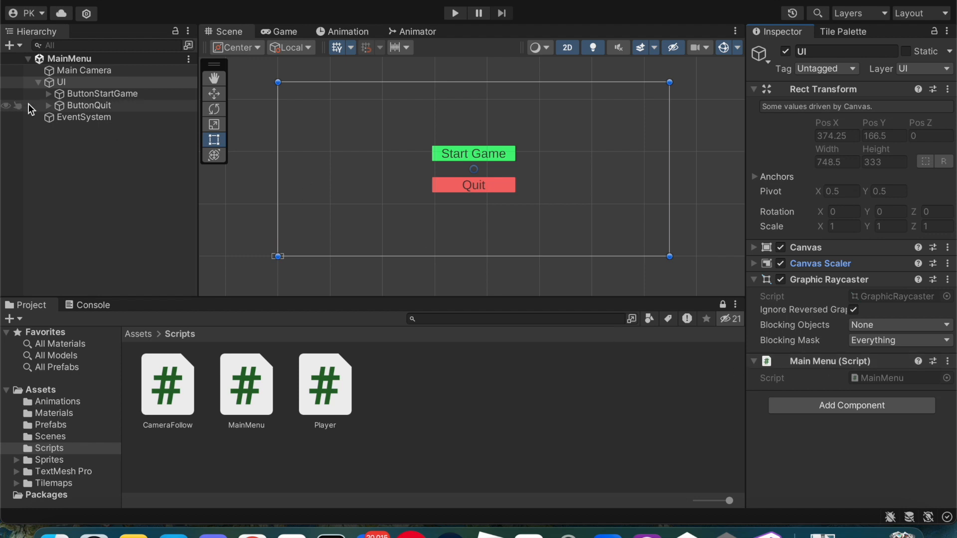
- Assign the UI object as the target of ButtonStartGame's On Click () entry
{"action": "left_click", "coordinate": [111, 94]}
{"action": "scroll", "coordinate": [801, 334], "scroll_direction": "down", "scroll_amount": 5}
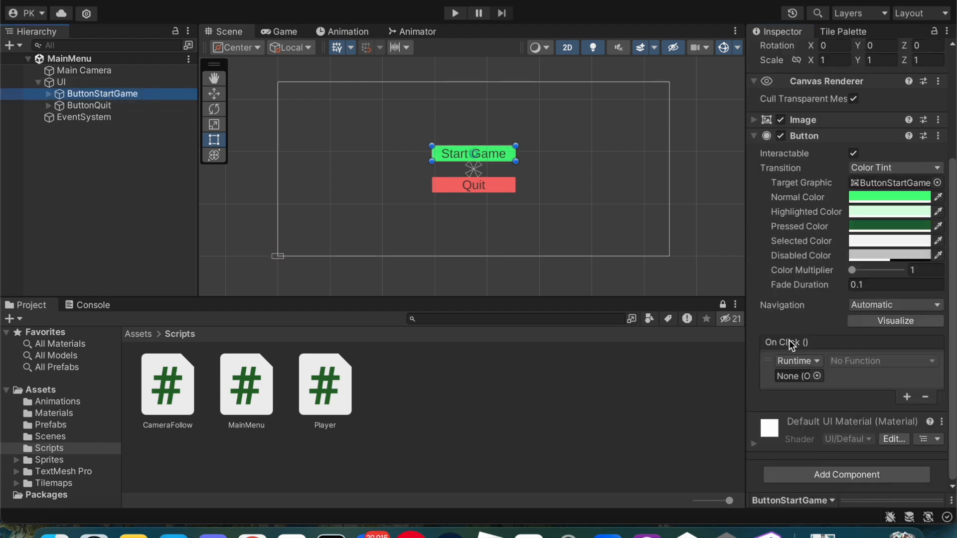
{"action": "left_click", "coordinate": [803, 361]}
{"action": "left_click", "coordinate": [796, 375]}
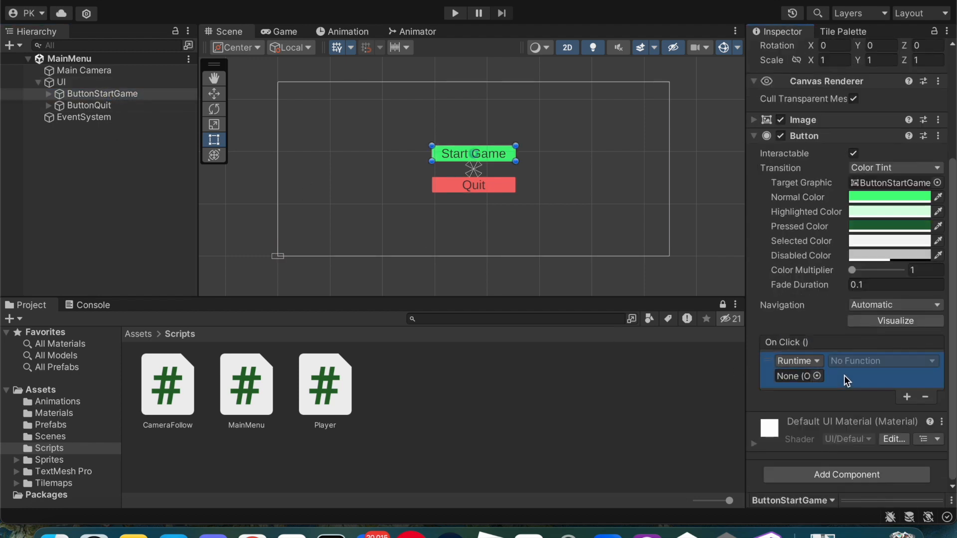
{"action": "left_click_drag", "start_coordinate": [64, 81], "coordinate": [788, 379]}
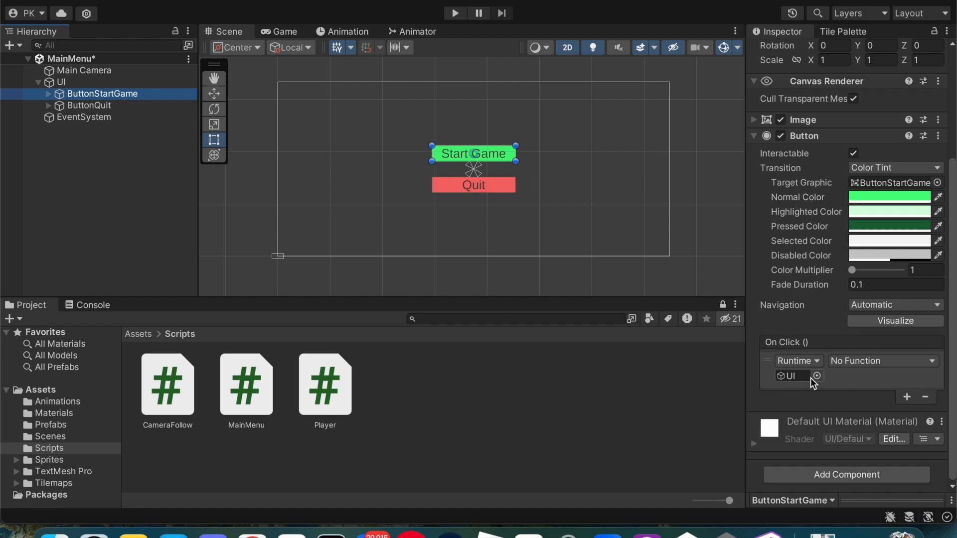
{"action": "left_click", "coordinate": [855, 363]}
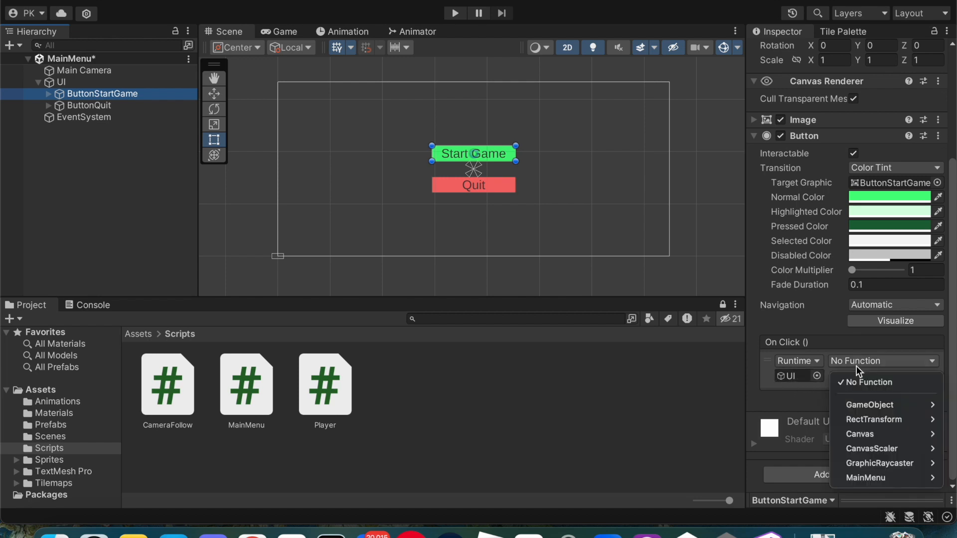
{"action": "mouse_move", "coordinate": [866, 478]}
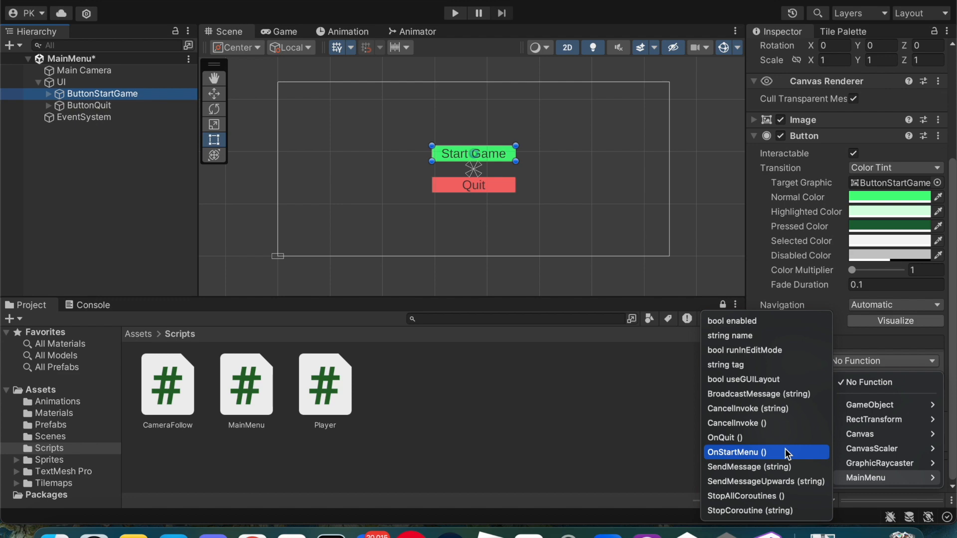
{"action": "left_click", "coordinate": [604, 410]}
- Switch to the code editor and rename the OnStartMenu() method as OnStartGame()
{"action": "key", "text": "ctrl+Up"}
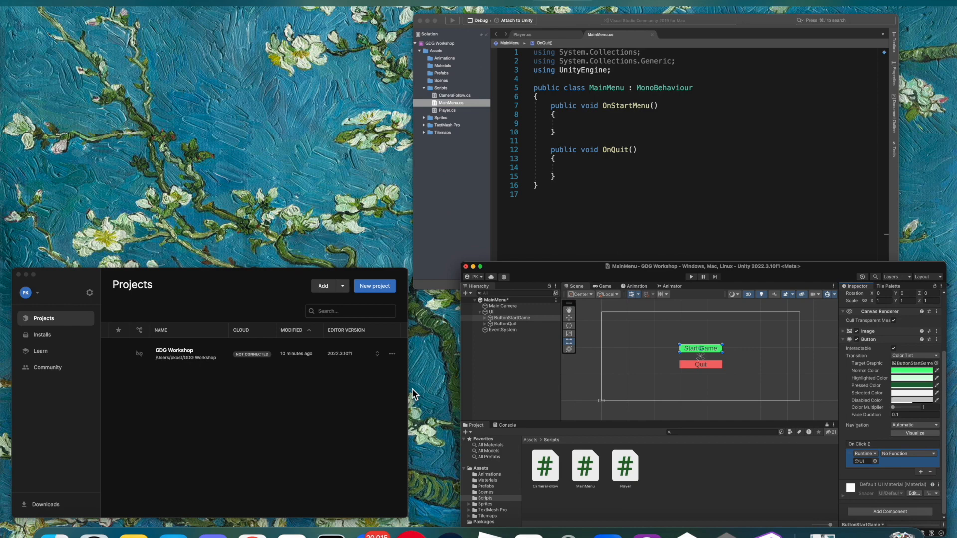
{"action": "left_click", "coordinate": [569, 160]}
{"action": "left_click", "coordinate": [475, 162]}
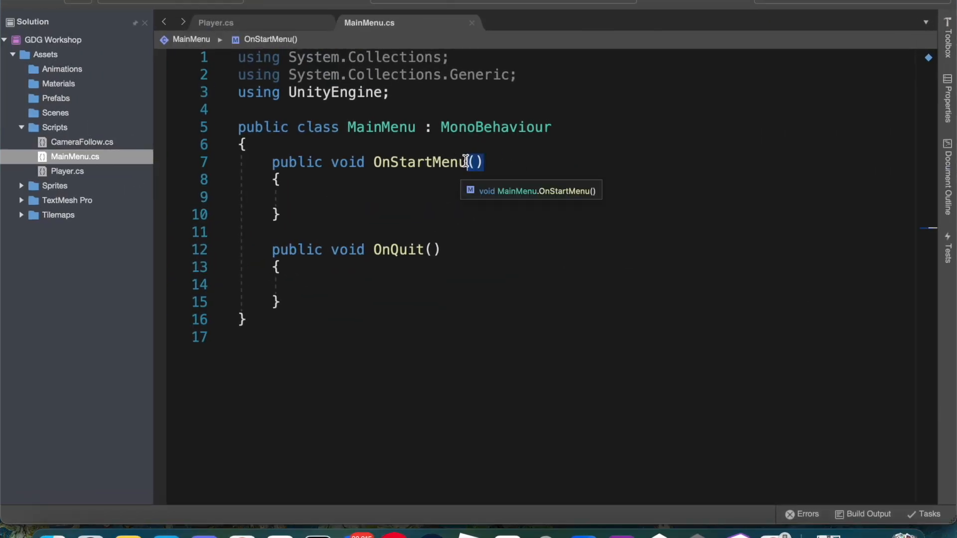
{"action": "key", "text": "BackSpace"}
{"action": "key", "text": "BackSpace"}
{"action": "key", "text": "BackSpace"}
{"action": "key", "text": "BackSpace"}
{"action": "type", "text": "Gae"}
{"action": "key", "text": "BackSpace"}
{"action": "type", "text": "me"}
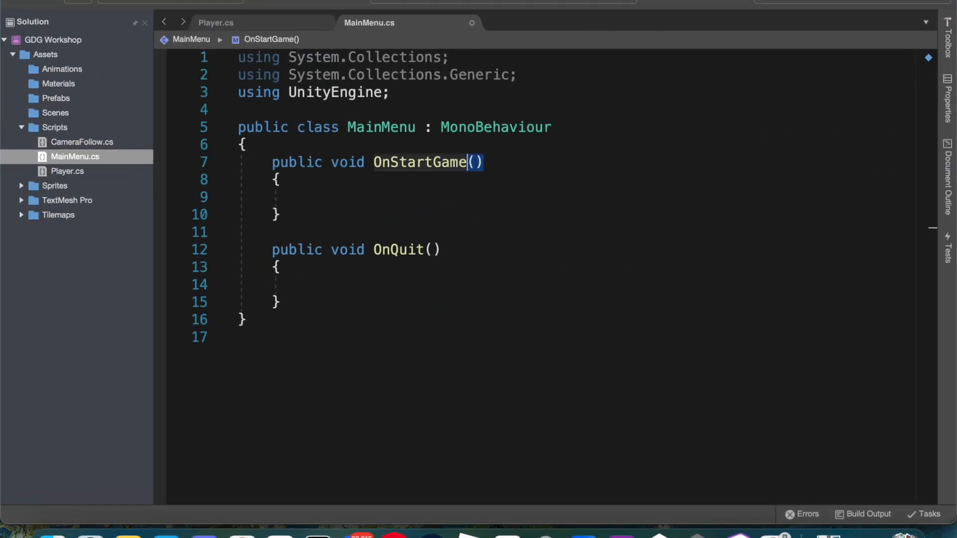
- Return to the Unity editor and set ButtonStartGame's On Click () function to MainMenu's OnStartGame ()
{"action": "key", "text": "ctrl+Up"}
{"action": "left_click", "coordinate": [615, 218]}
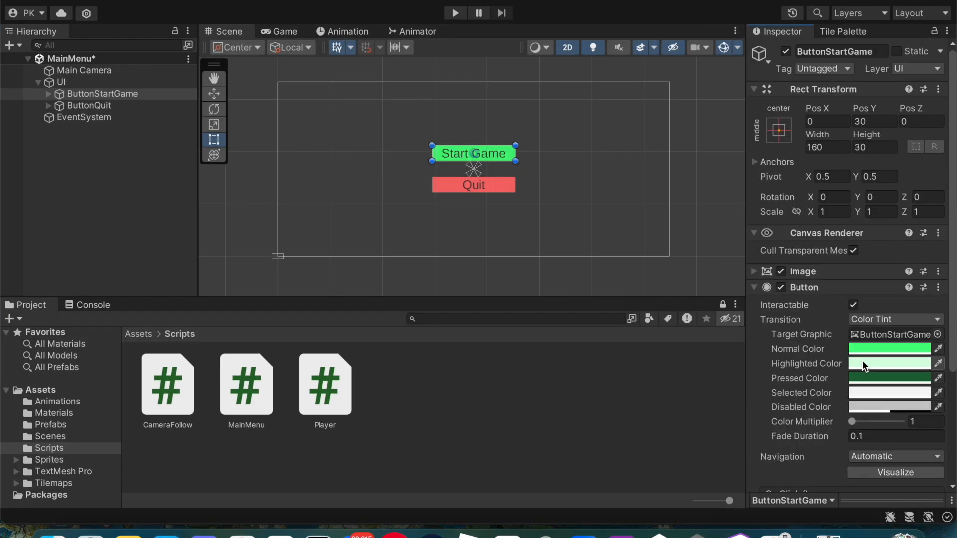
{"action": "scroll", "coordinate": [812, 375], "scroll_direction": "down", "scroll_amount": 5}
{"action": "left_click", "coordinate": [863, 358]}
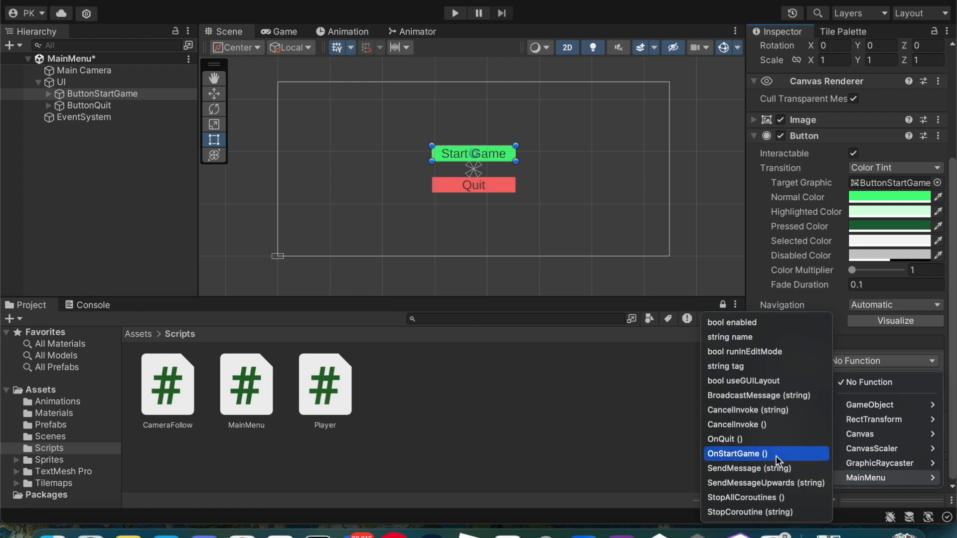
{"action": "left_click", "coordinate": [776, 454]}
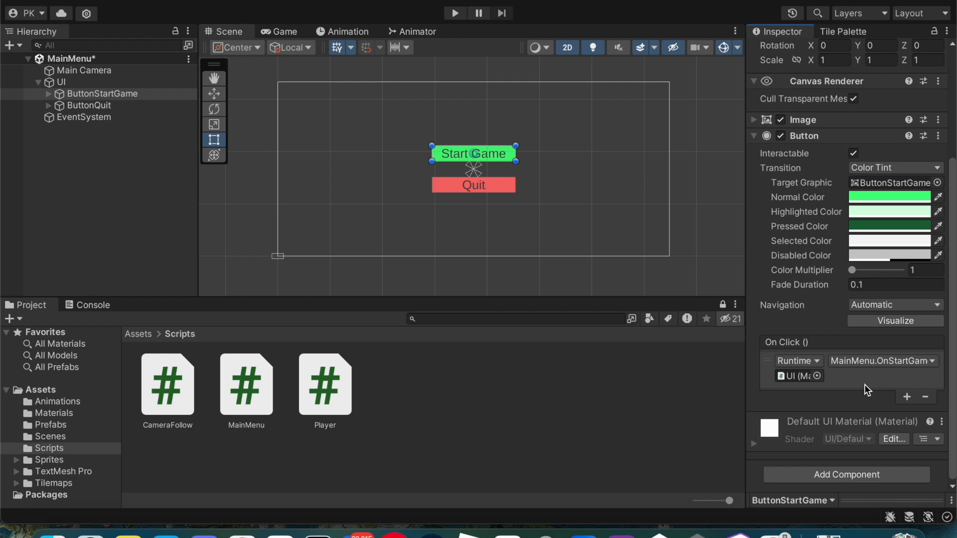
- Add an On Click () entry to ButtonQuit that targets the UI object and calls MainMenu's OnQuit ()
{"action": "left_click", "coordinate": [112, 104]}
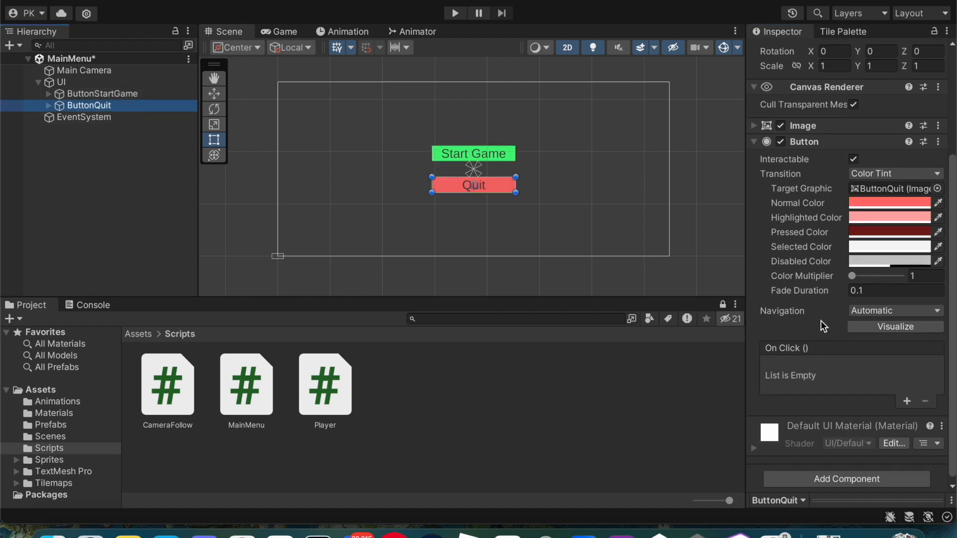
{"action": "left_click", "coordinate": [905, 402]}
{"action": "left_click_drag", "start_coordinate": [52, 83], "coordinate": [794, 383]}
{"action": "left_click", "coordinate": [853, 369]}
{"action": "mouse_move", "coordinate": [866, 483]}
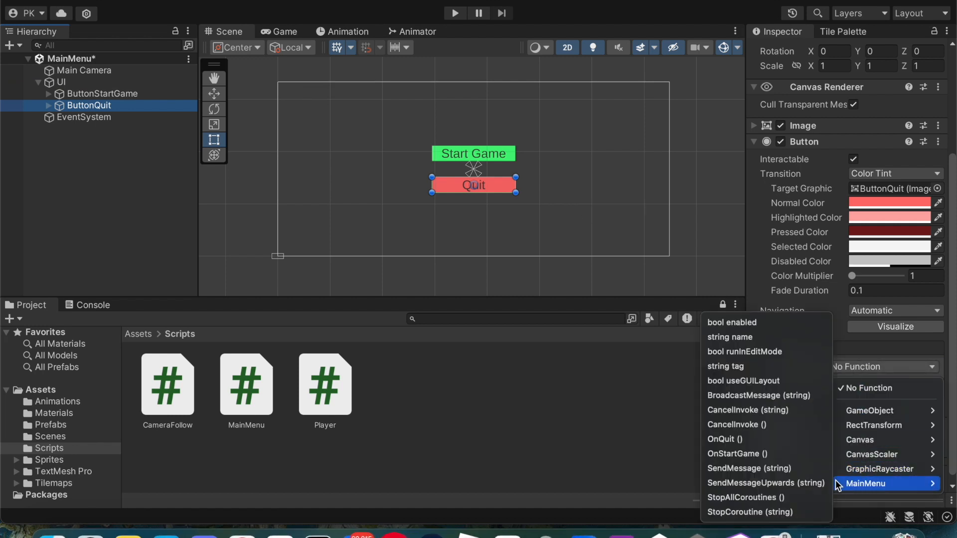
{"action": "left_click", "coordinate": [738, 440]}
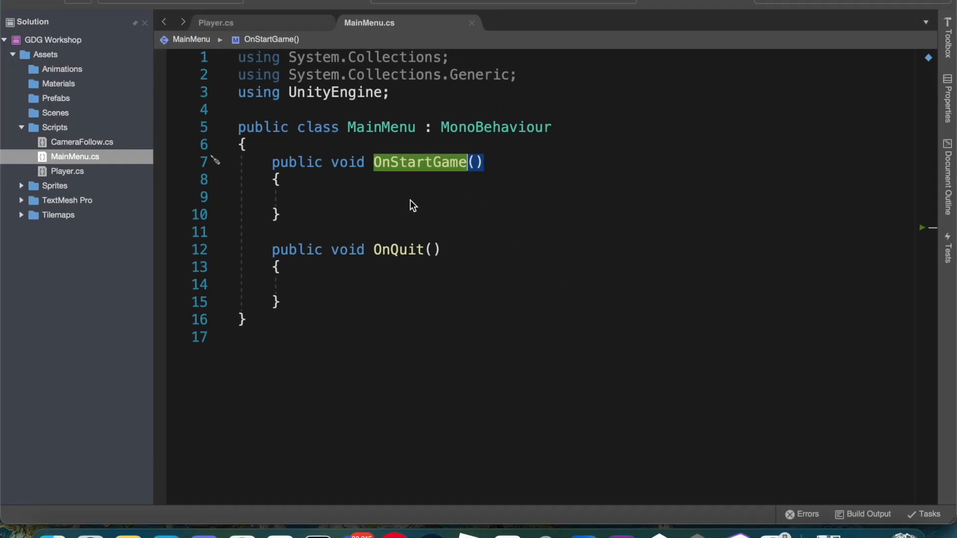
- Check the Menu Interactivity slide from the code editor and write Application.Quit(); inside the OnQuit() method
{"action": "left_click", "coordinate": [401, 193]}
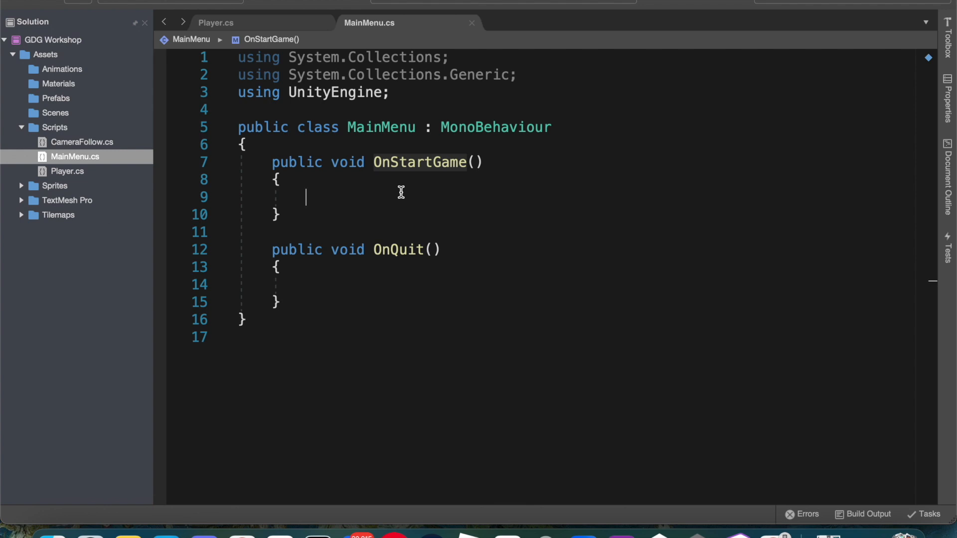
{"action": "left_click", "coordinate": [337, 290]}
{"action": "key", "text": "ctrl+Left"}
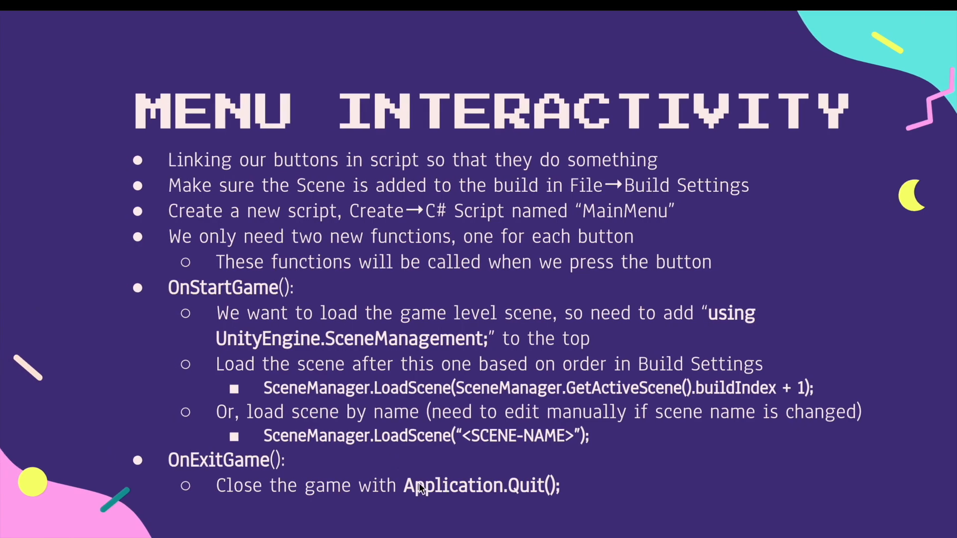
{"action": "key", "text": "ctrl+Right"}
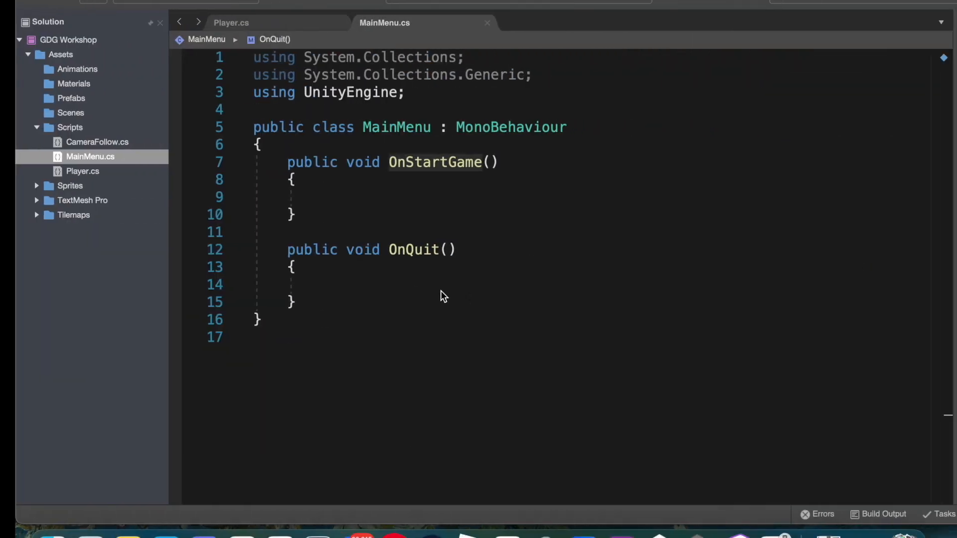
{"action": "left_click", "coordinate": [399, 279]}
{"action": "type", "text": "APpli"}
{"action": "key", "text": "Return"}
{"action": "type", "text": ".Quit();"}
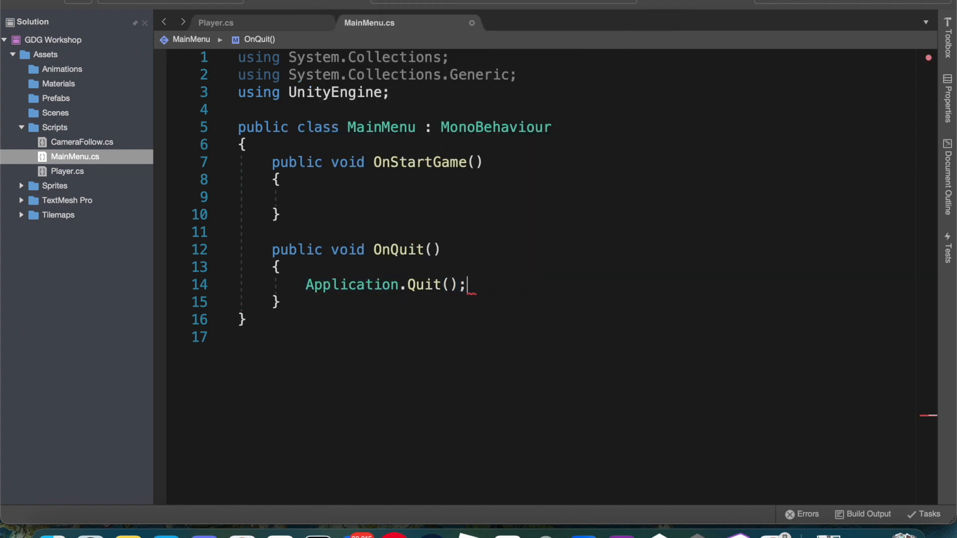
- Save the MainMenu script, switch to the Unity editor and open the Build Settings
{"action": "key", "text": "super+s"}
{"action": "left_click", "coordinate": [375, 198]}
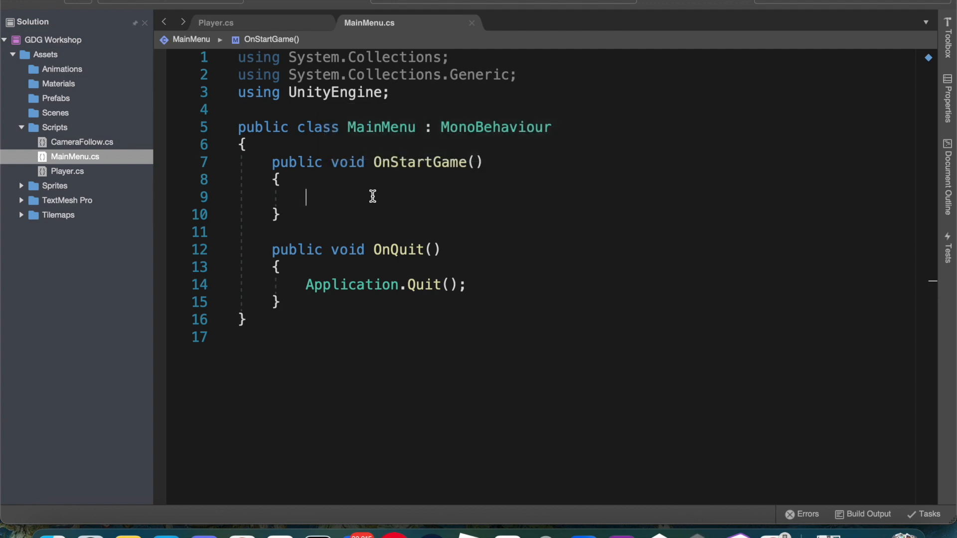
{"action": "left_click", "coordinate": [426, 95]}
{"action": "left_click", "coordinate": [358, 201]}
{"action": "key", "text": "ctrl+Up"}
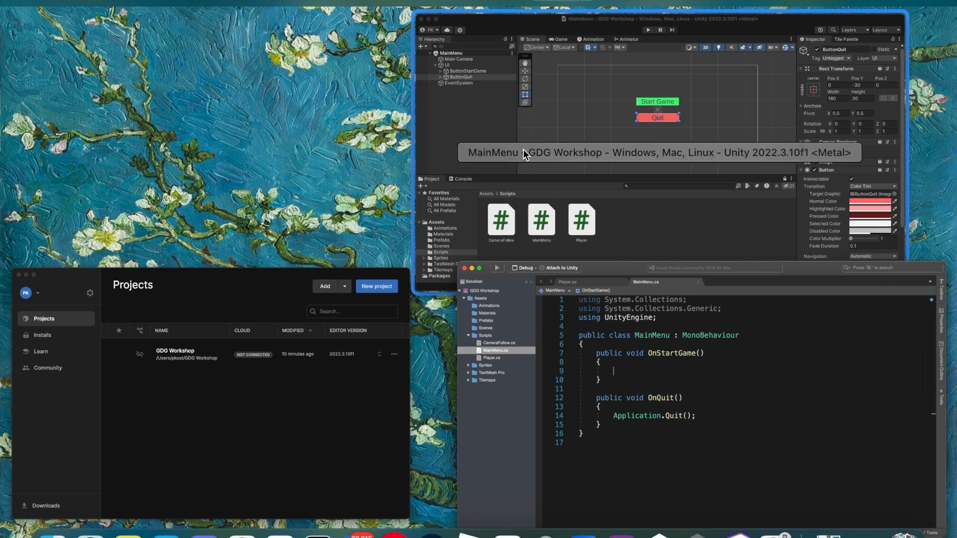
{"action": "left_click", "coordinate": [522, 148]}
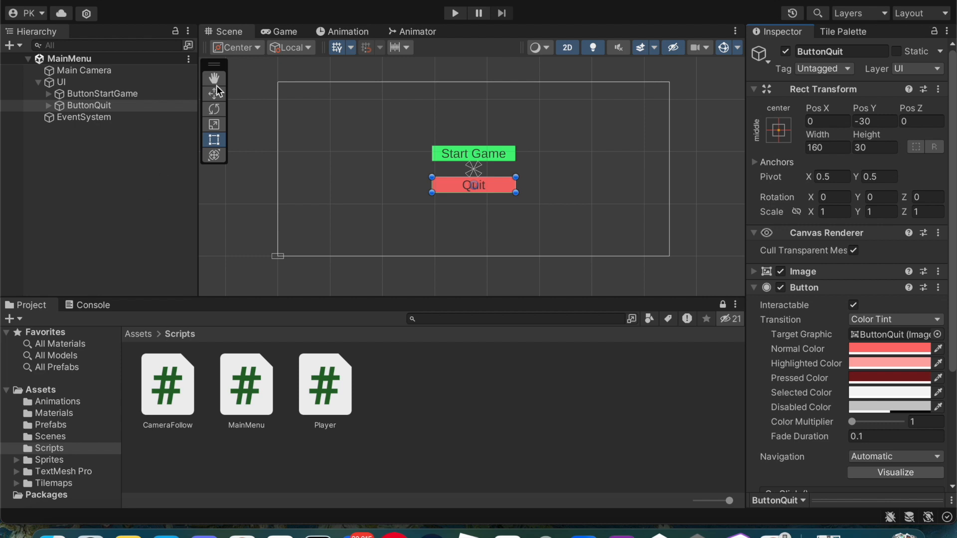
{"action": "left_click", "coordinate": [119, 0]}
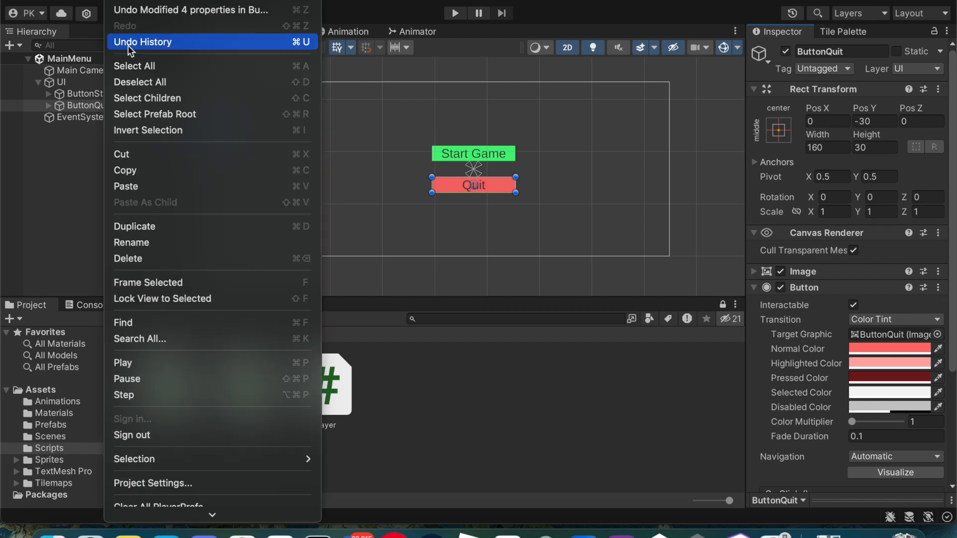
{"action": "mouse_move", "coordinate": [87, 1]}
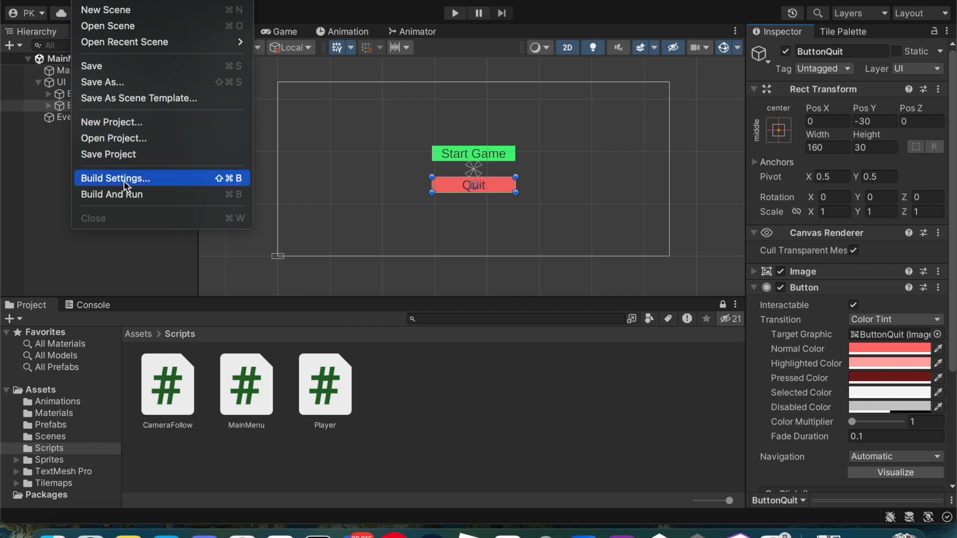
{"action": "left_click", "coordinate": [138, 180]}
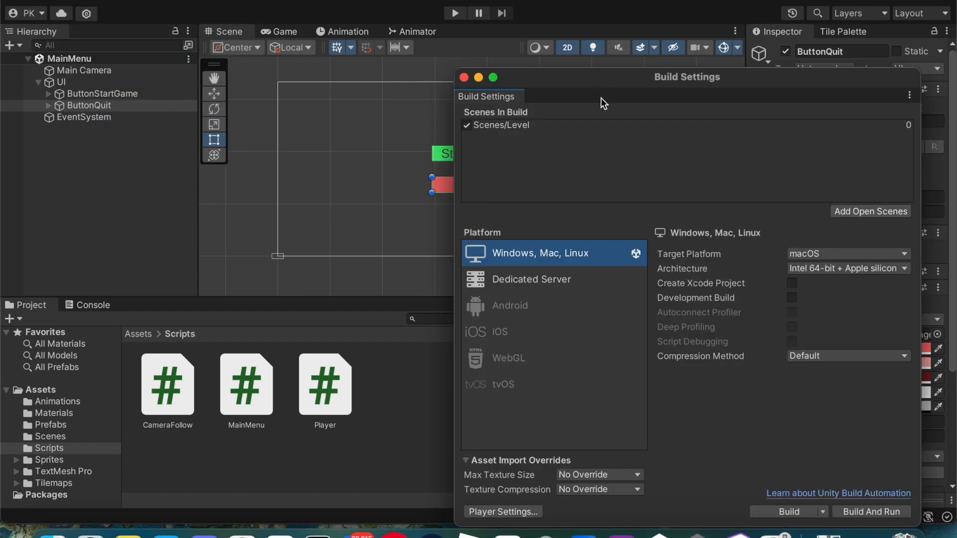
- Add the open MainMenu scene to the Scenes In Build list
{"action": "left_click_drag", "start_coordinate": [605, 94], "coordinate": [580, 54]}
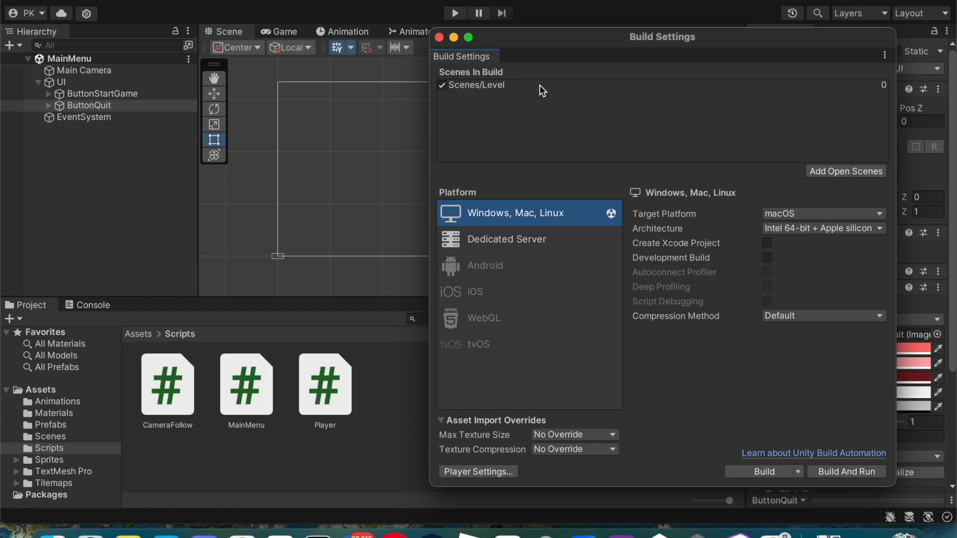
{"action": "left_click_drag", "start_coordinate": [554, 38], "coordinate": [575, 37]}
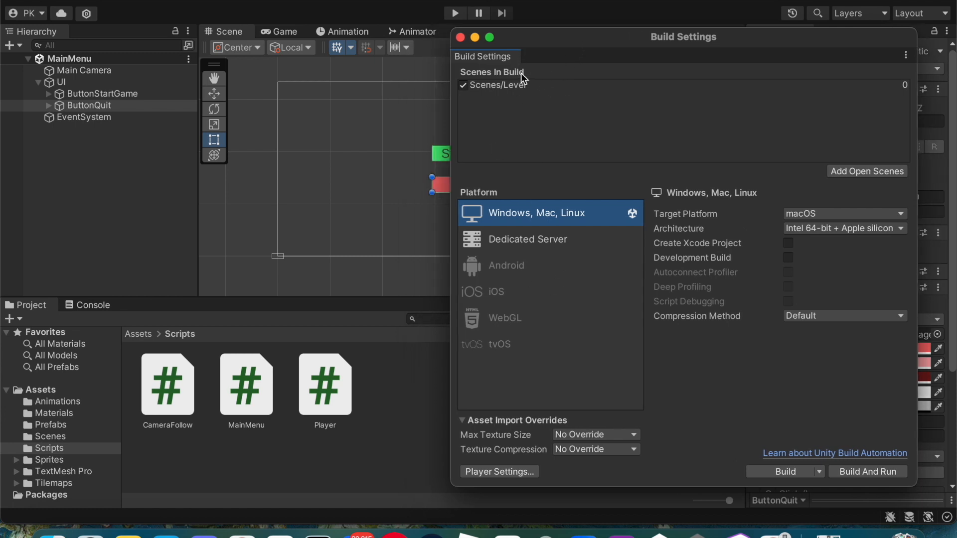
{"action": "left_click", "coordinate": [525, 85]}
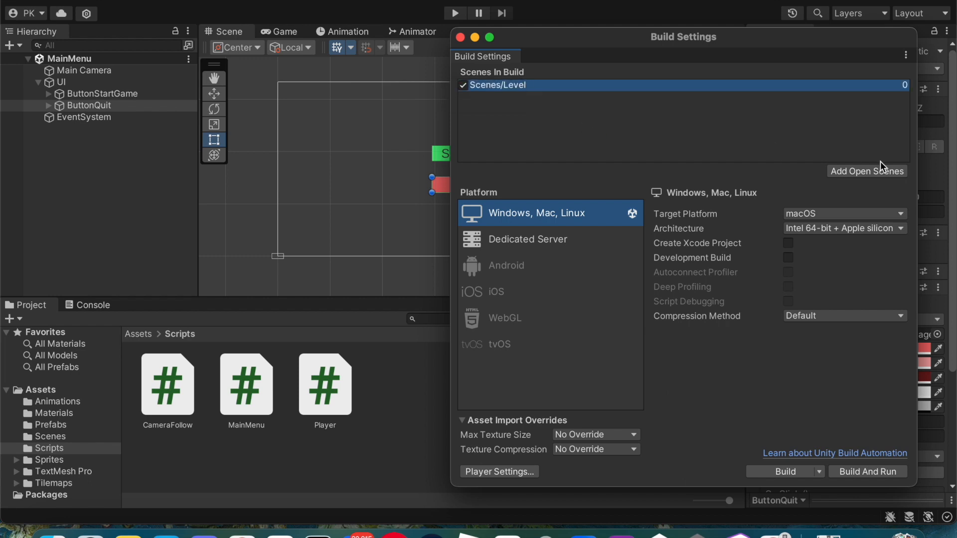
{"action": "left_click", "coordinate": [851, 171]}
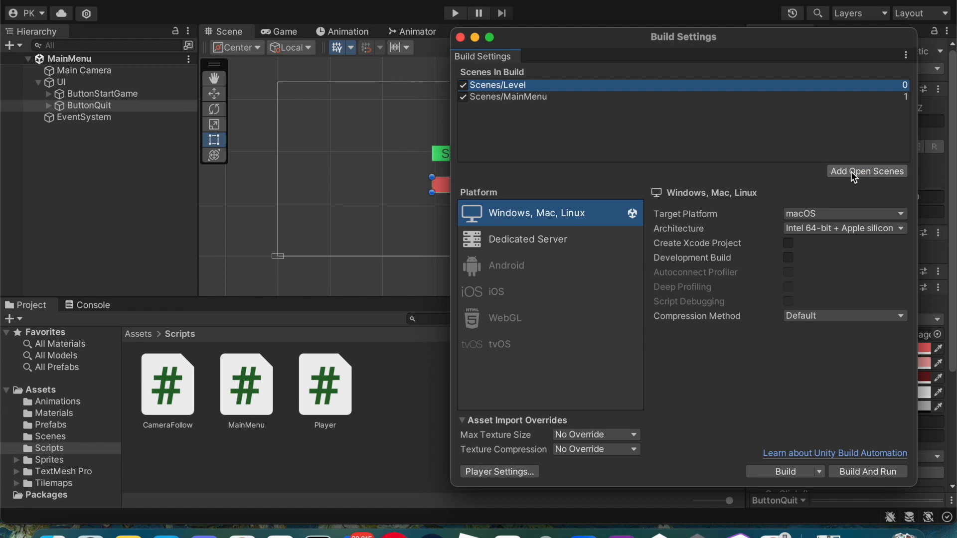
- Move Scenes/MainMenu above Scenes/Level in the build order and close the Build Settings
{"action": "left_click", "coordinate": [513, 97]}
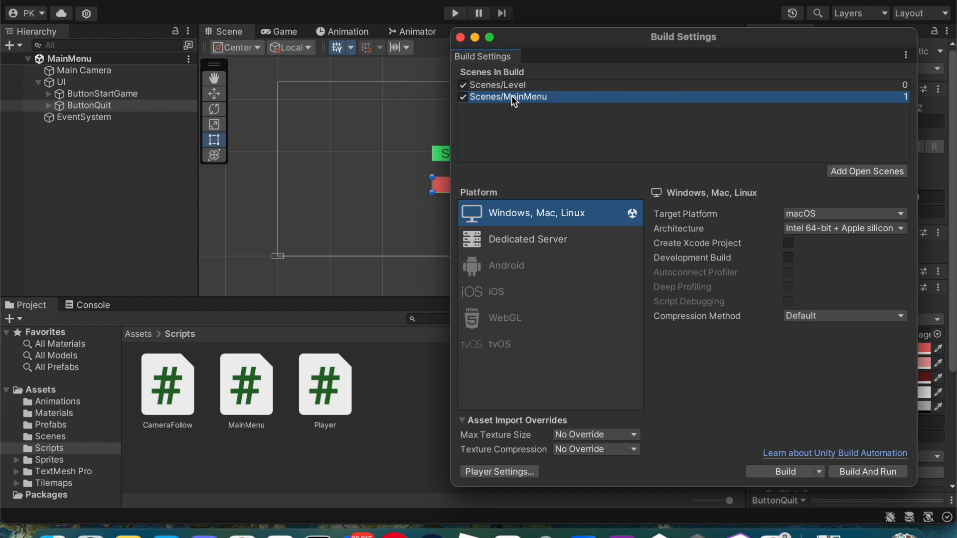
{"action": "left_click_drag", "start_coordinate": [500, 97], "coordinate": [520, 82]}
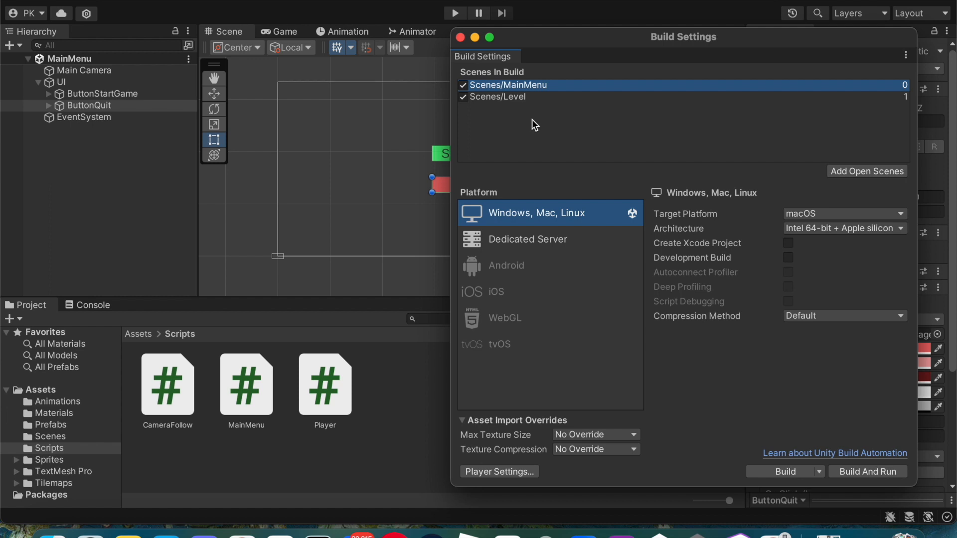
{"action": "left_click_drag", "start_coordinate": [683, 43], "coordinate": [587, 41]}
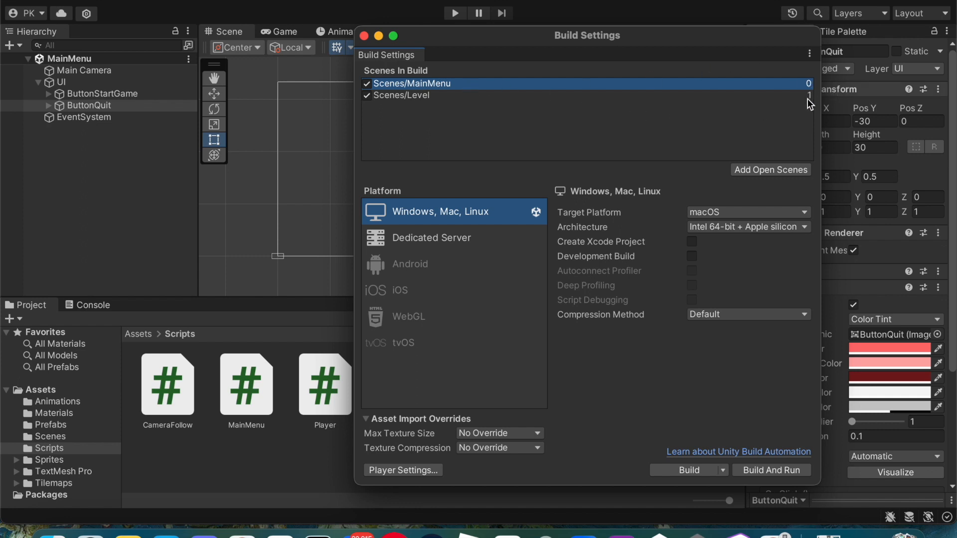
{"action": "left_click", "coordinate": [365, 35]}
- Switch to the code editor and add using UnityEngine.SceneManagement; below the using UnityEngine; line of MainMenu.cs
{"action": "key", "text": "ctrl+Up"}
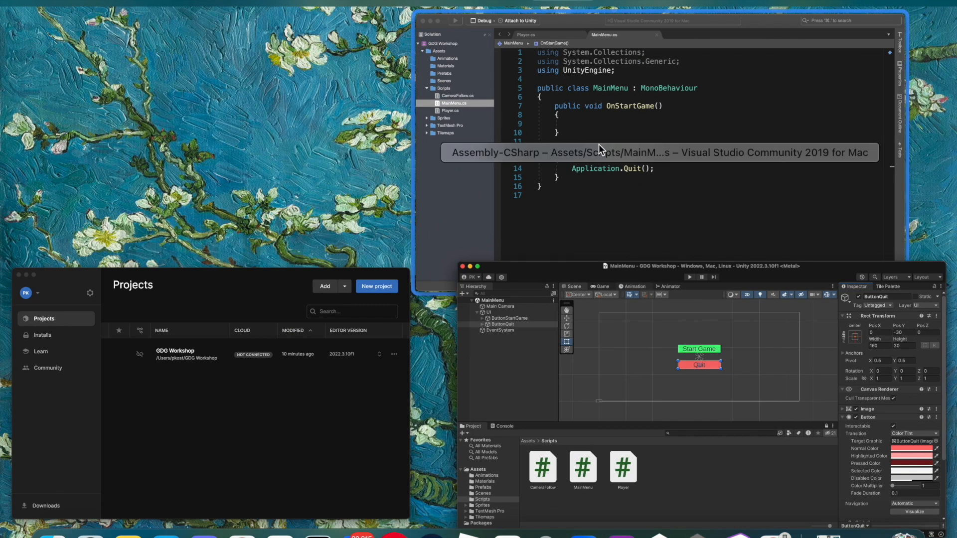
{"action": "left_click", "coordinate": [599, 145]}
{"action": "left_click", "coordinate": [403, 96]}
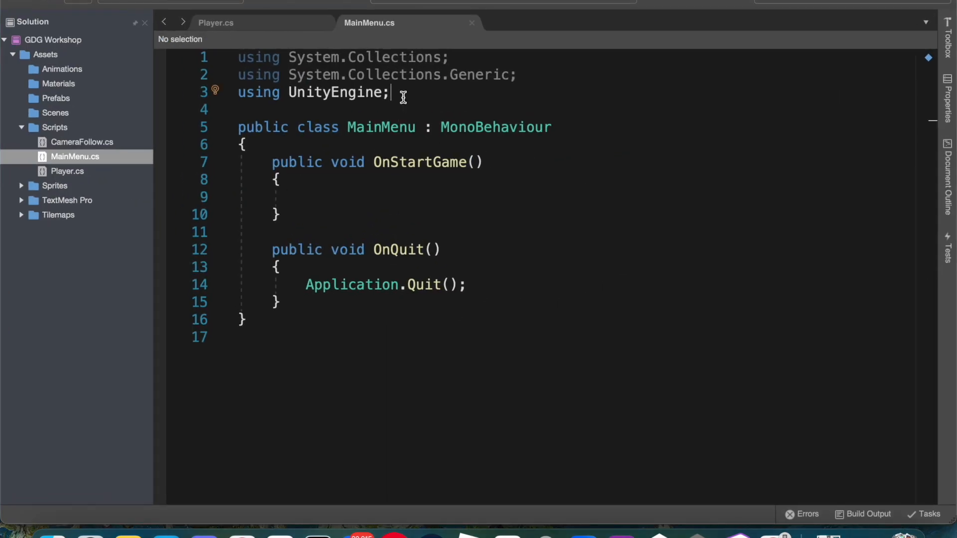
{"action": "left_click", "coordinate": [339, 195]}
{"action": "left_click", "coordinate": [413, 92]}
{"action": "key", "text": "Return"}
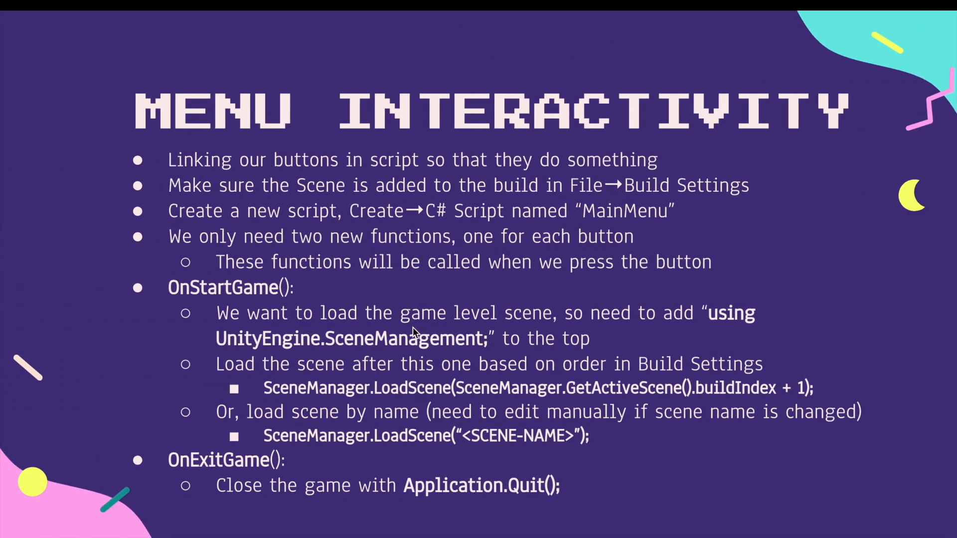
{"action": "type", "text": "sing"}
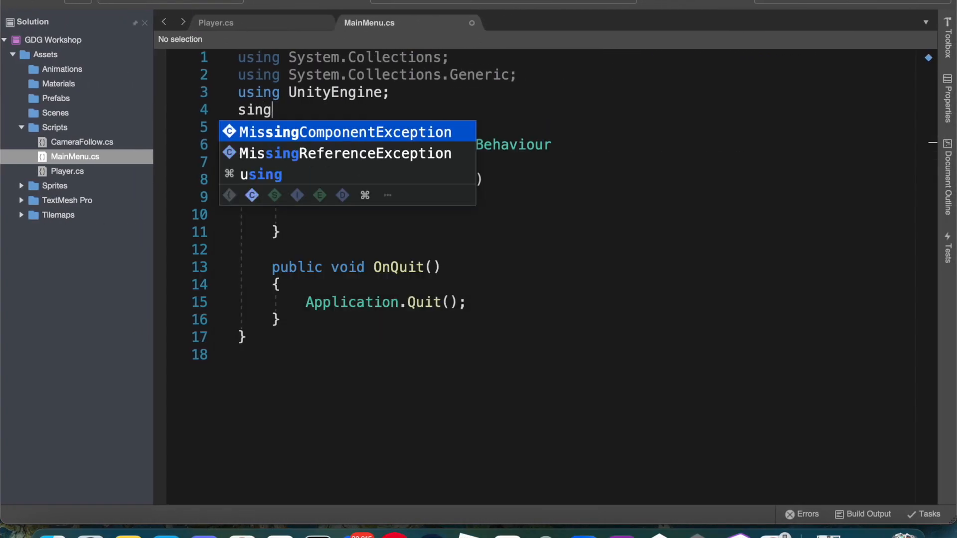
{"action": "key", "text": "BackSpace"}
{"action": "key", "text": "BackSpace"}
{"action": "key", "text": "BackSpace"}
{"action": "key", "text": "BackSpace"}
{"action": "type", "text": "using Uni"}
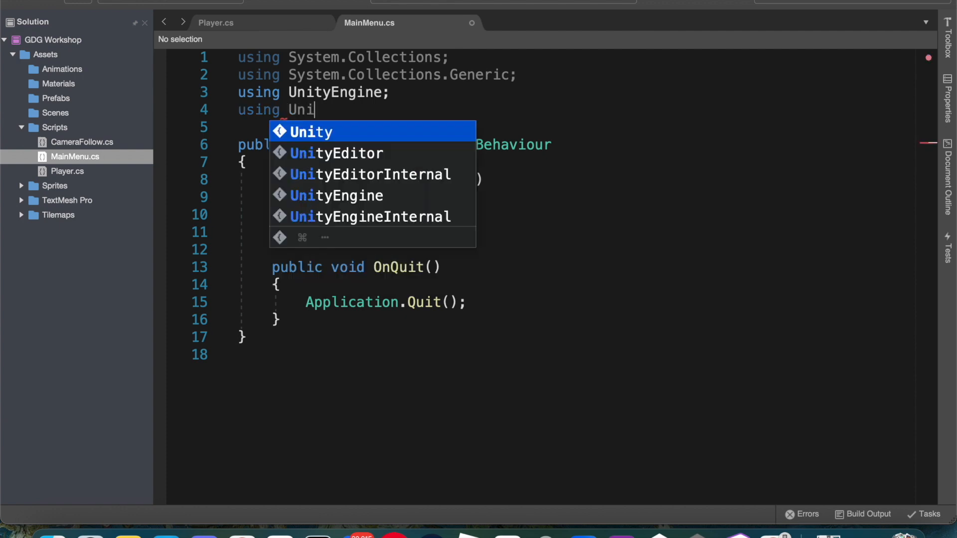
{"action": "type", "text": "tyEngine.Sce"}
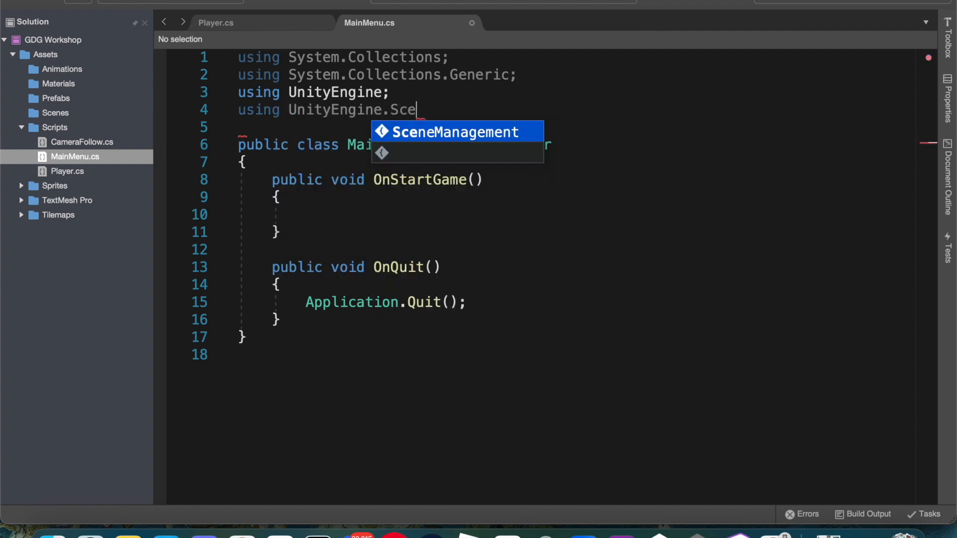
{"action": "key", "text": "Return"}
{"action": "type", "text": ";"}
- Write SceneManager.LoadScene(); inside the OnStartGame() method
{"action": "left_click", "coordinate": [377, 220]}
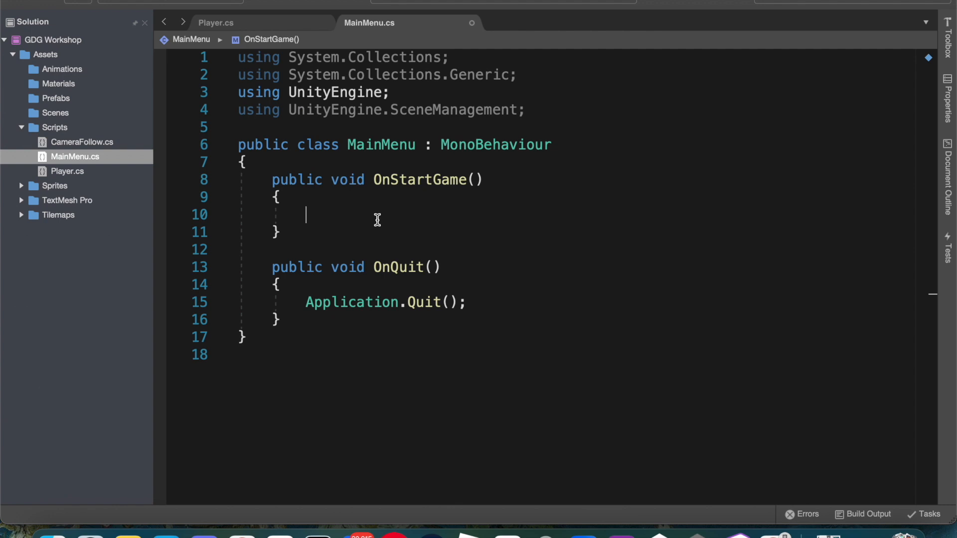
{"action": "type", "text": "SceneManager."}
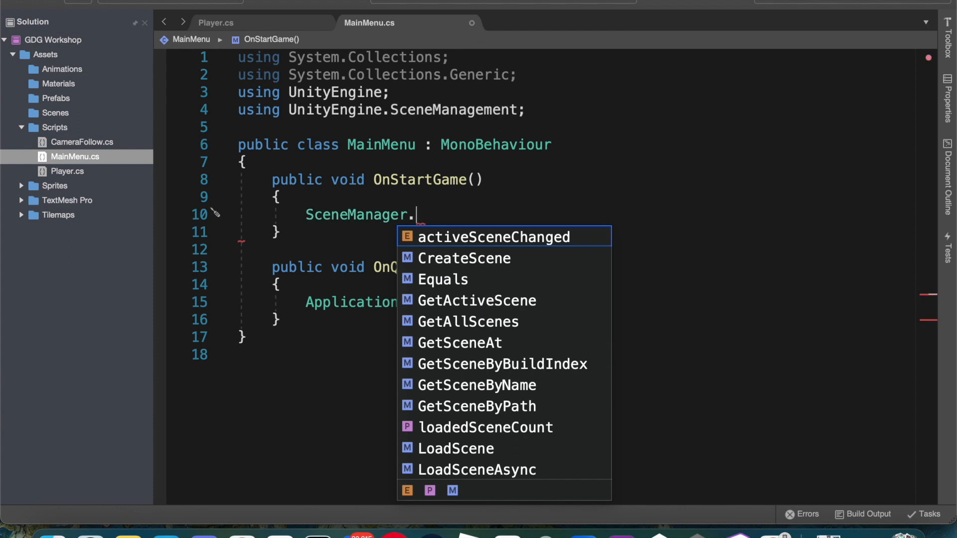
{"action": "type", "text": "Loa"}
{"action": "key", "text": "Return"}
{"action": "type", "text": "();"}
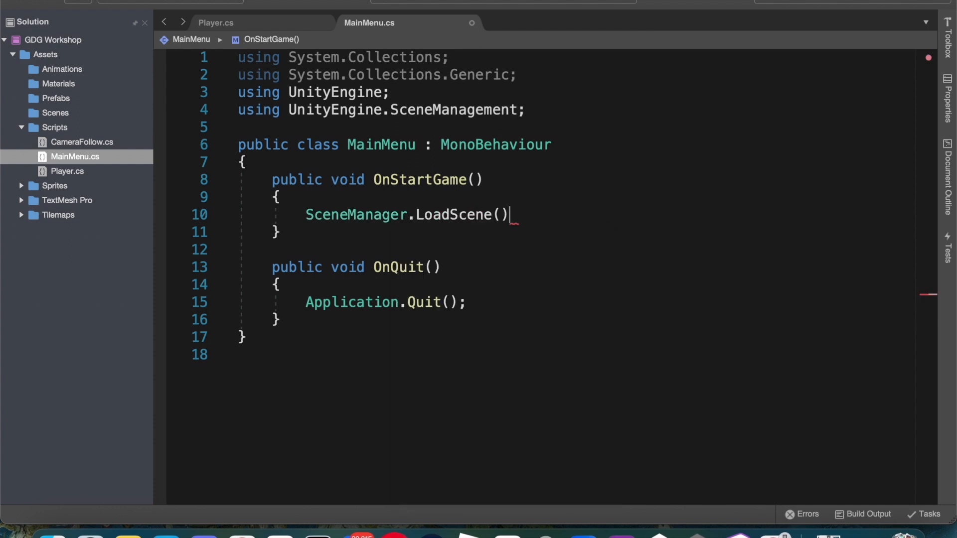
- Insert SceneManager.GetActiveScene() as the argument of the LoadScene call
{"action": "key", "text": "Left"}
{"action": "key", "text": "Left"}
{"action": "type", "text": "Scene"}
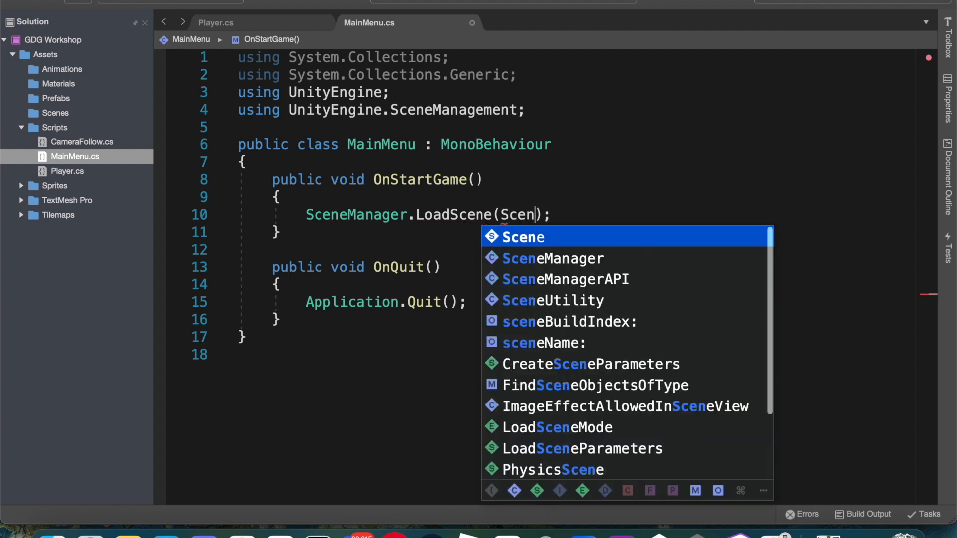
{"action": "type", "text": "Ma"}
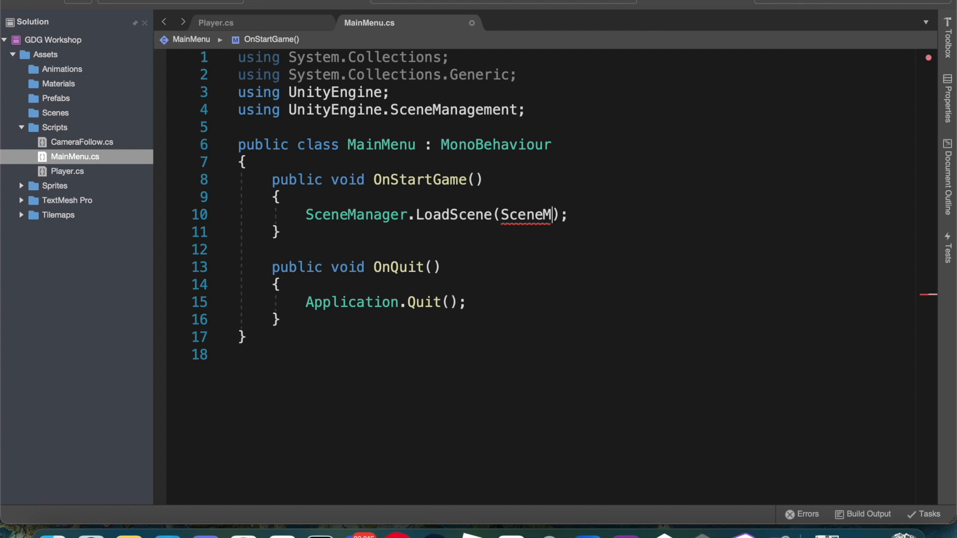
{"action": "type", "text": "nager.GEtA"}
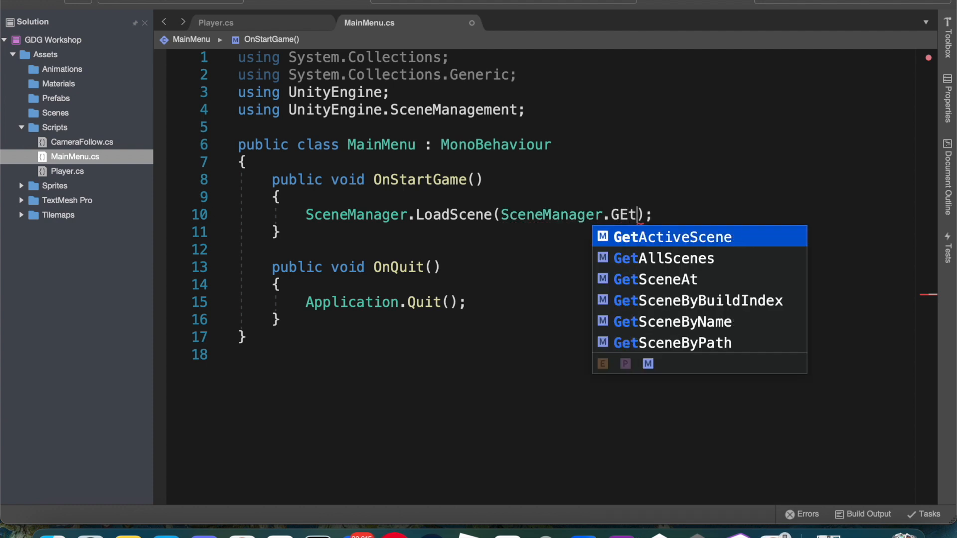
{"action": "key", "text": "Return"}
{"action": "type", "text": "()"}
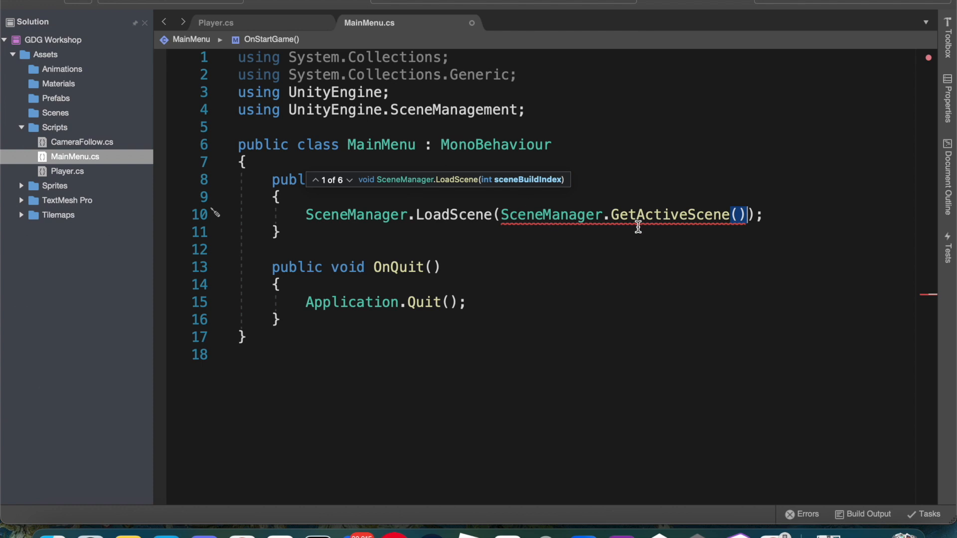
- Extend the LoadScene argument with .buildIndex + 1, save the script and check the Menu Interactivity slide
{"action": "mouse_move", "coordinate": [668, 221]}
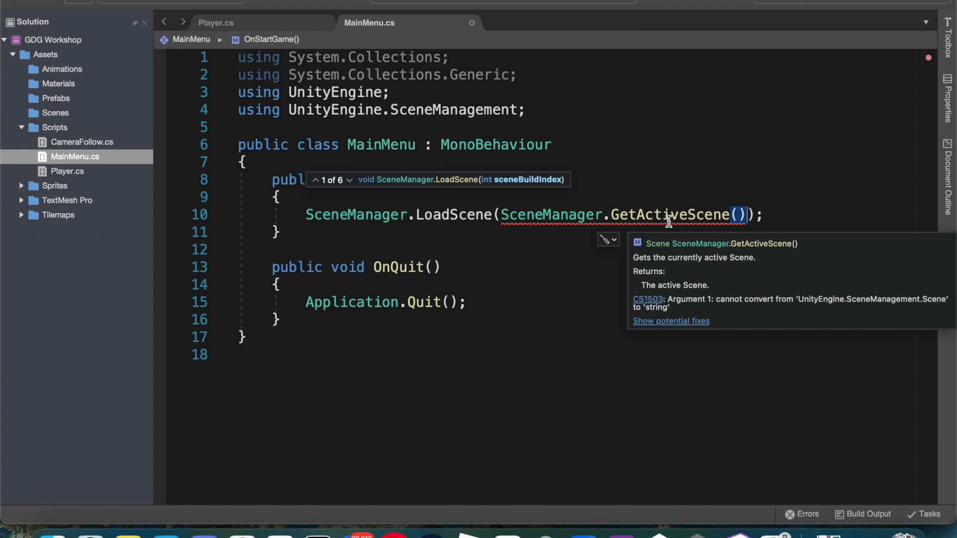
{"action": "mouse_move", "coordinate": [746, 216]}
{"action": "type", "text": ".bu"}
{"action": "key", "text": "Return"}
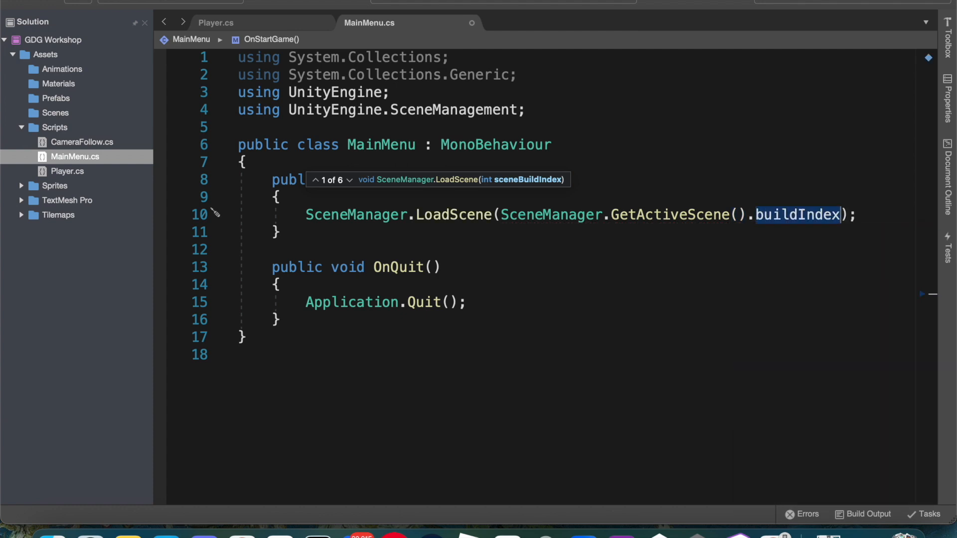
{"action": "type", "text": "+ `"}
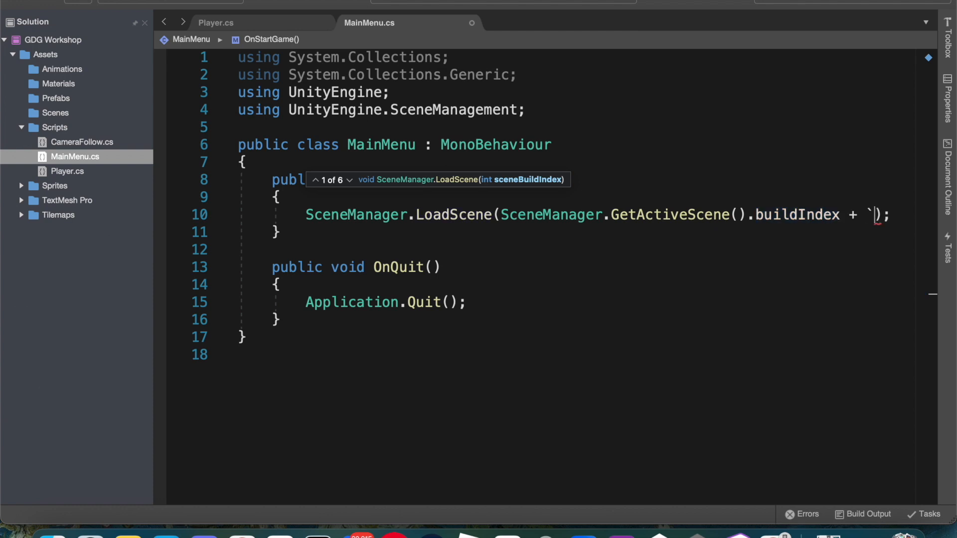
{"action": "key", "text": "BackSpace"}
{"action": "type", "text": "1"}
{"action": "key", "text": "super+s"}
{"action": "key", "text": "ctrl+Left"}
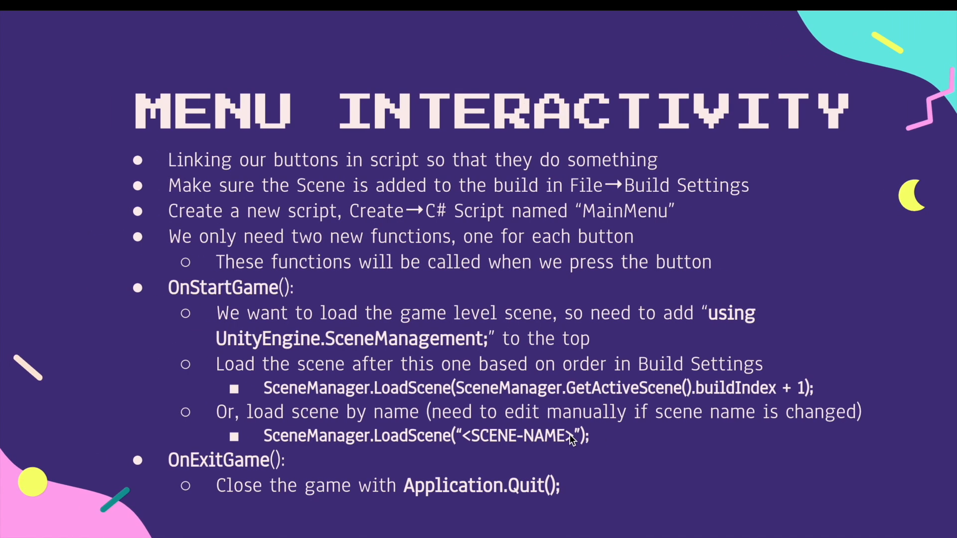
{"action": "key", "text": "ctrl+Right"}
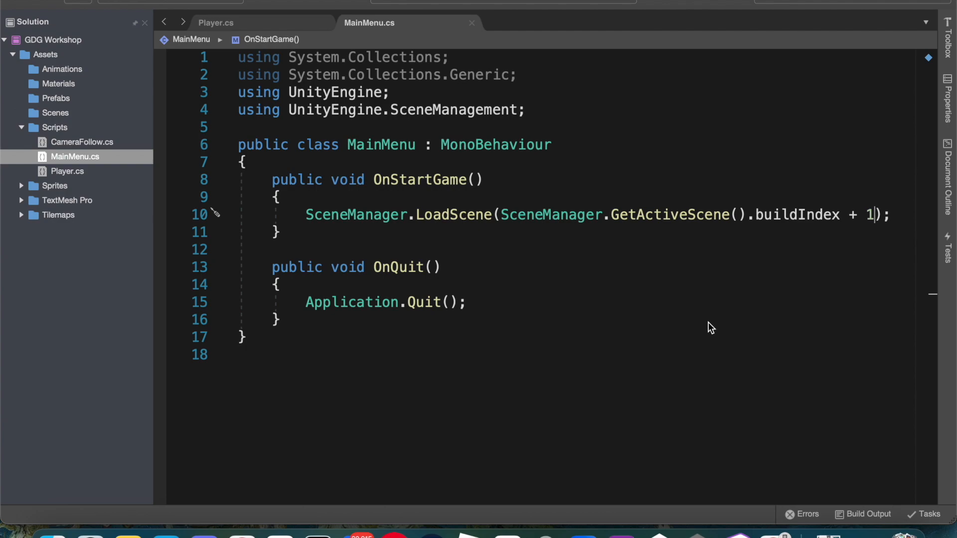
- Return to the Unity editor, play the MainMenu scene with the Game view maximized, and test the Quit and Start Game buttons
{"action": "key", "text": "ctrl+Up"}
{"action": "left_click", "coordinate": [709, 214]}
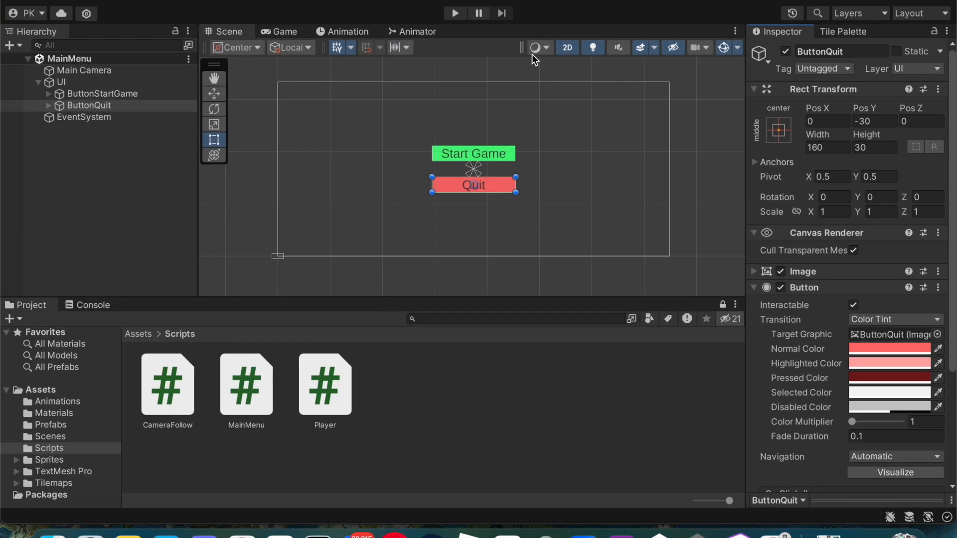
{"action": "left_click", "coordinate": [451, 13]}
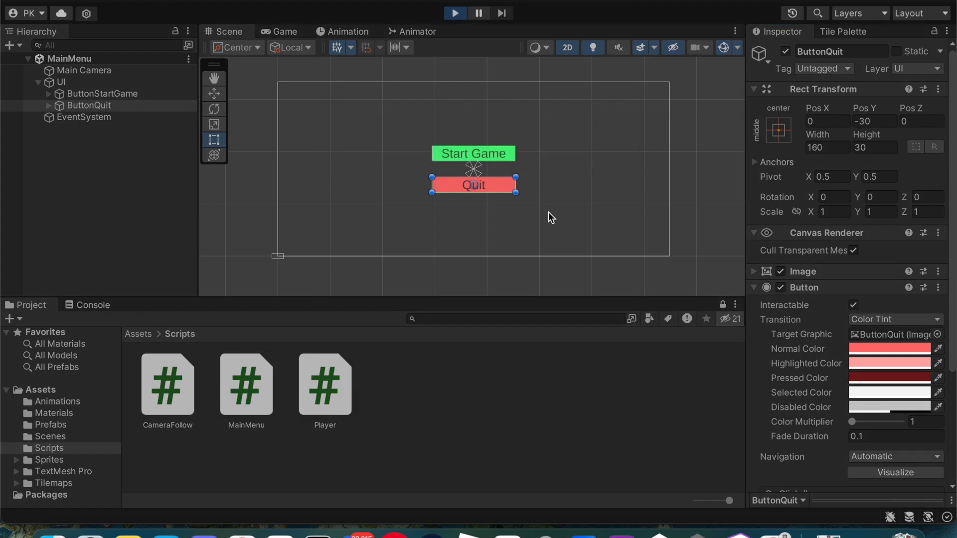
{"action": "key", "text": "shift+space"}
{"action": "left_click", "coordinate": [487, 301]}
{"action": "left_click", "coordinate": [486, 301]}
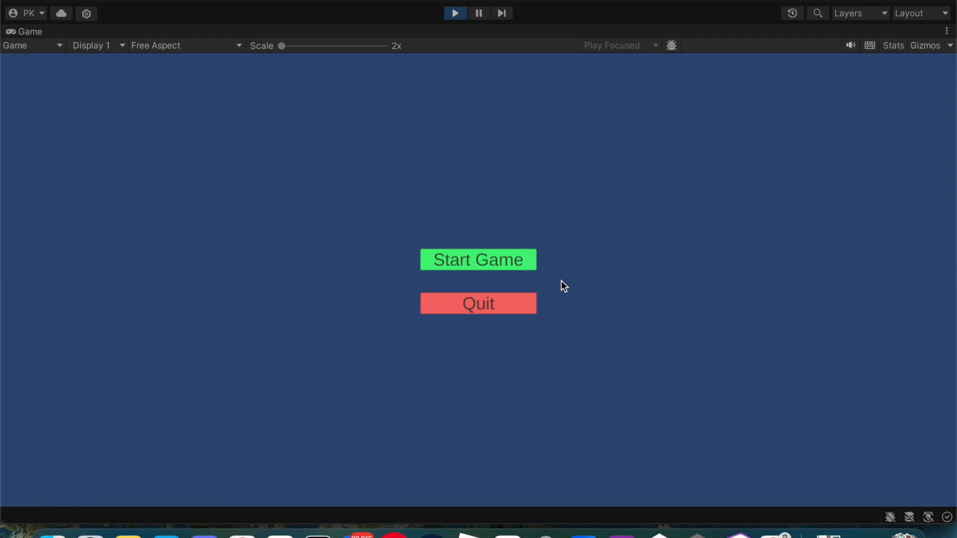
{"action": "left_click", "coordinate": [513, 264]}
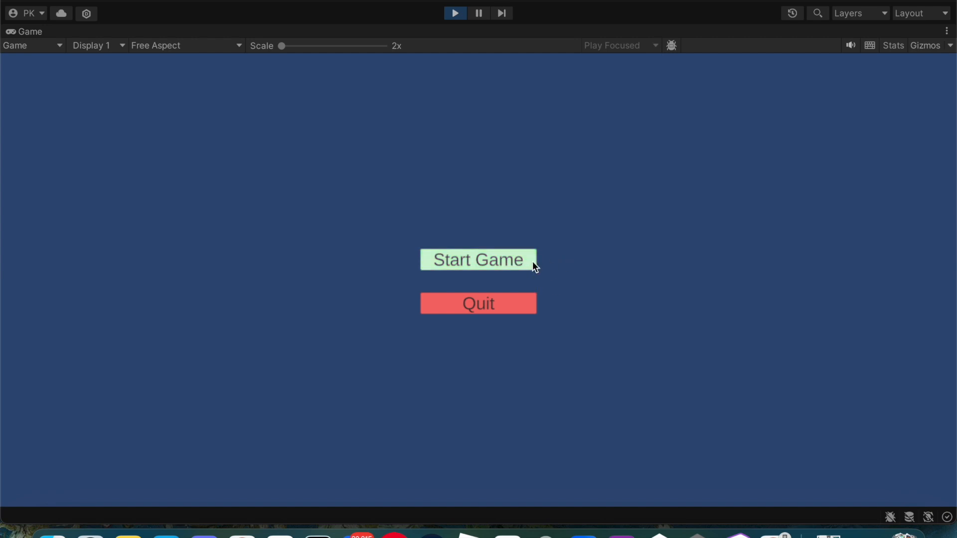
- Start the game from the main menu, test the character's running and jumping, then stop playing and advance to the In-Game UI slide
{"action": "left_click", "coordinate": [532, 263]}
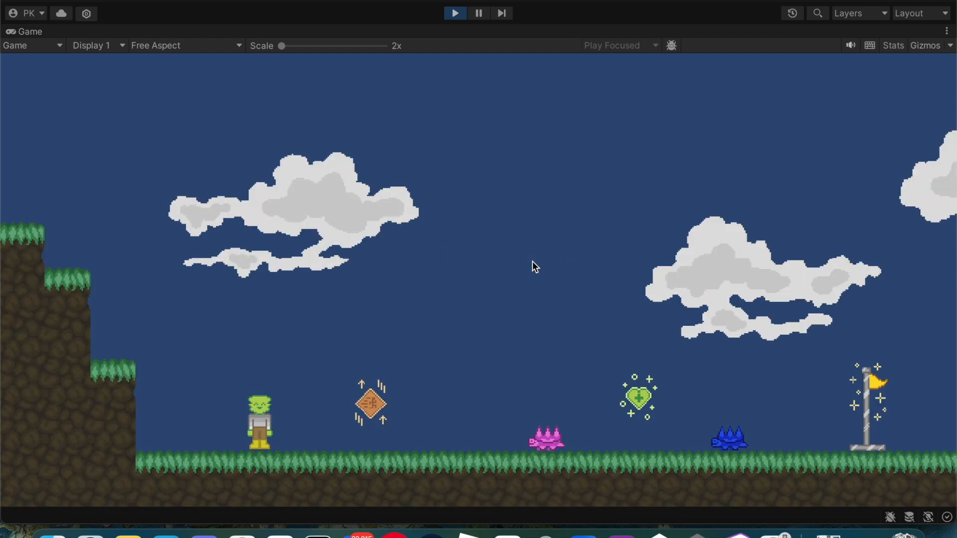
{"action": "key", "text": "space"}
{"action": "key", "text": "Left"}
{"action": "key", "text": "Right"}
{"action": "key", "text": "space"}
{"action": "key", "text": "Left"}
{"action": "key", "text": "Right"}
{"action": "key", "text": "Right"}
{"action": "key", "text": "space"}
{"action": "key", "text": "Left"}
{"action": "key", "text": "space"}
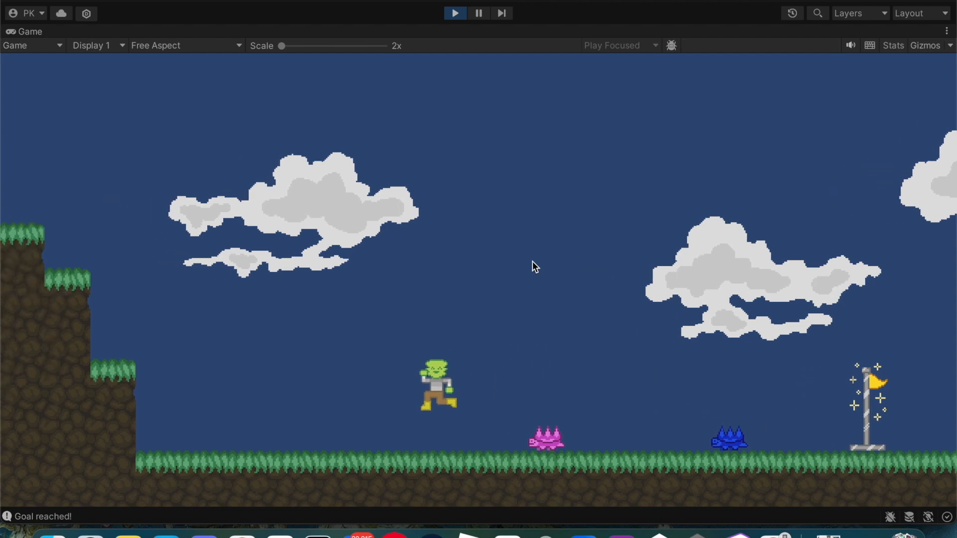
{"action": "left_click", "coordinate": [455, 13]}
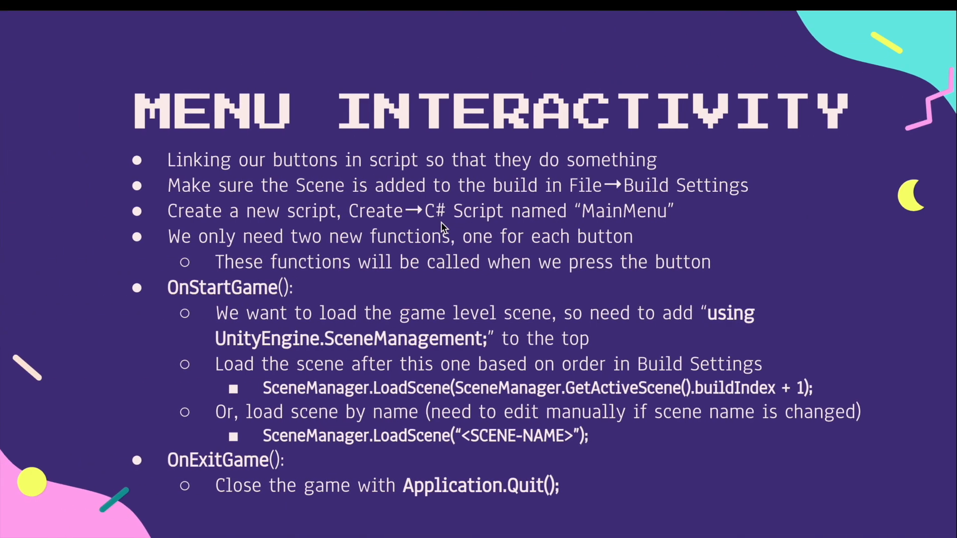
{"action": "key", "text": "Right"}
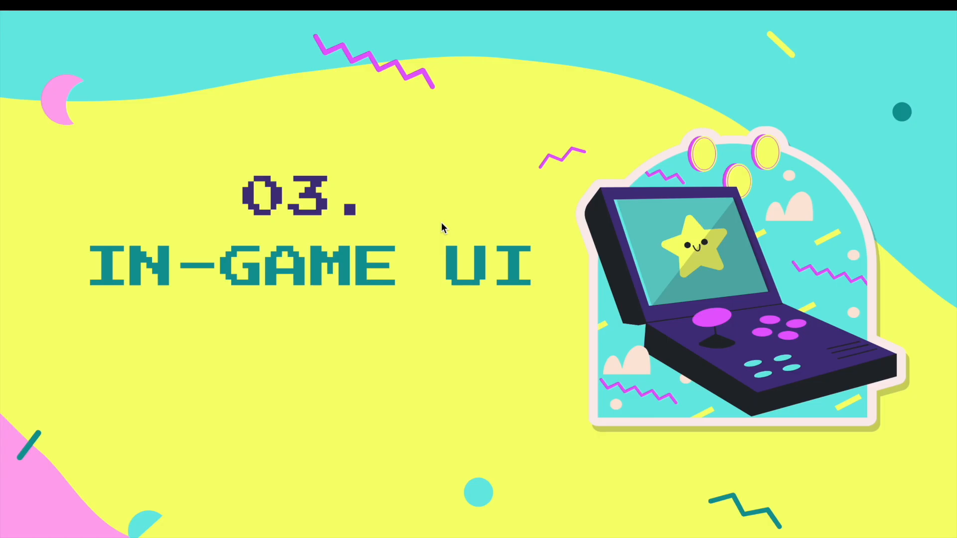
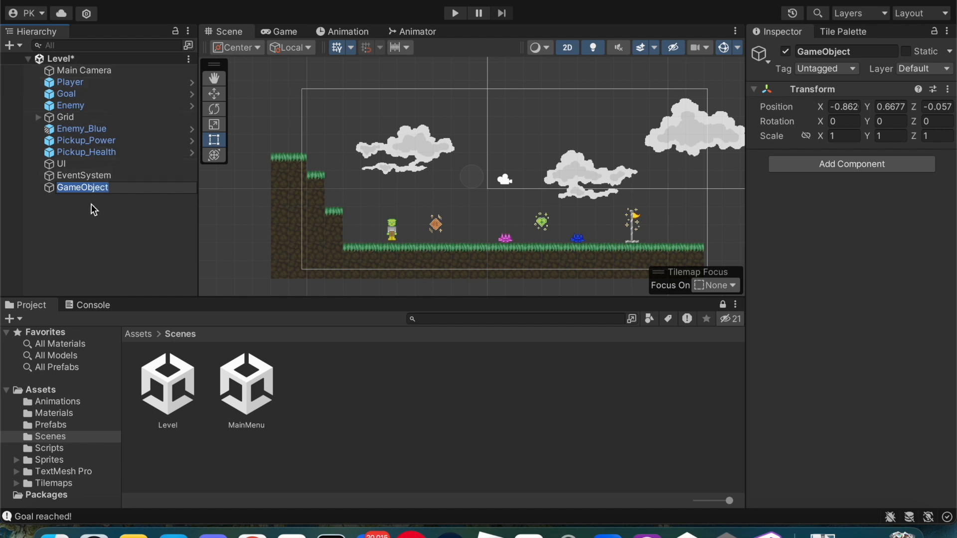
- Name the new empty GameObject HealthBar and make it a child of the UI canvas
{"action": "type", "text": "H"}
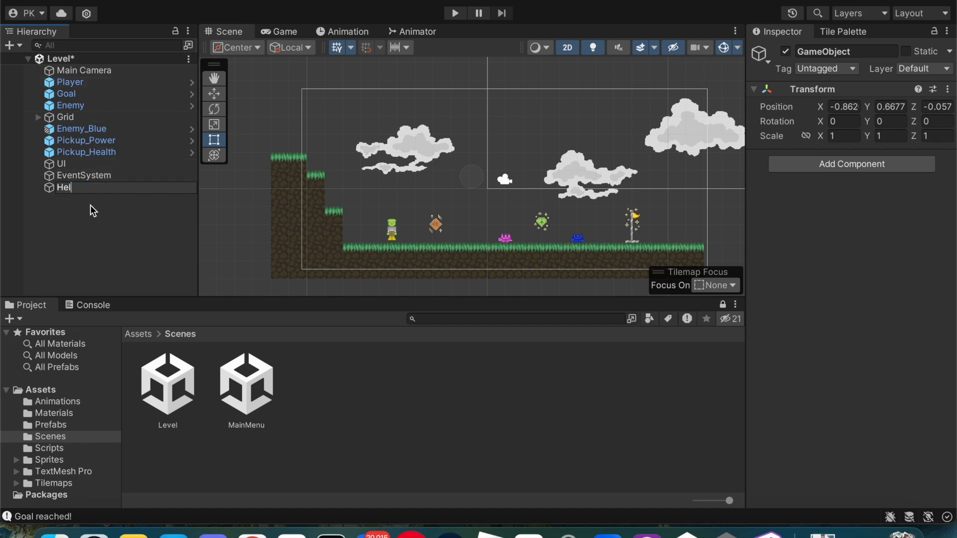
{"action": "type", "text": "ealthBar"}
{"action": "key", "text": "Return"}
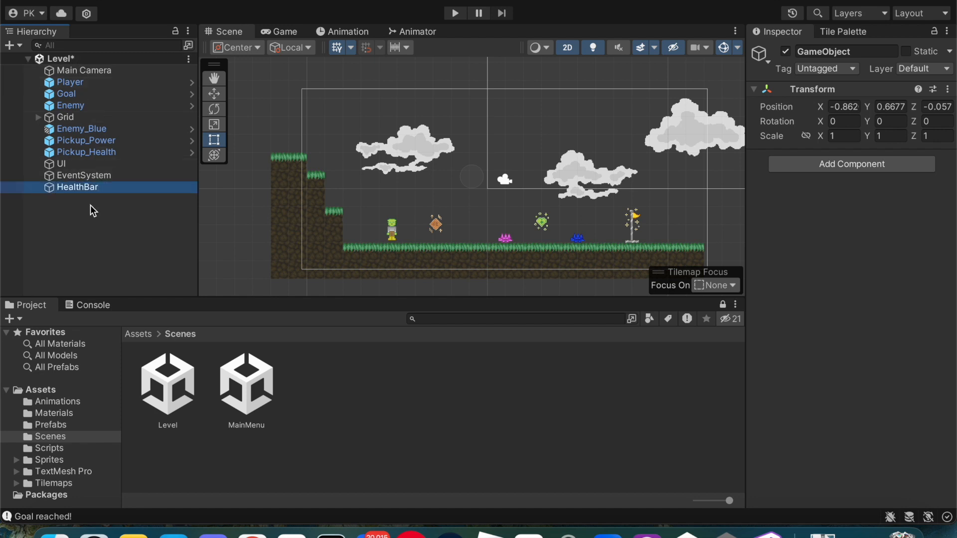
{"action": "mouse_move", "coordinate": [73, 189]}
{"action": "left_mouse_down"}
{"action": "mouse_move", "coordinate": [57, 164]}
{"action": "mouse_move", "coordinate": [72, 170]}
{"action": "left_mouse_up"}
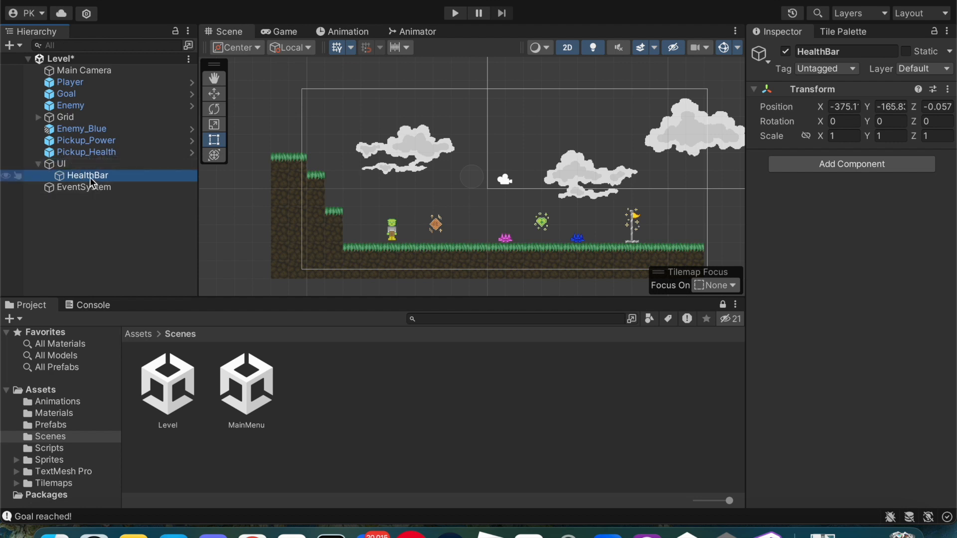
{"action": "left_click", "coordinate": [39, 165]}
{"action": "left_click", "coordinate": [38, 164]}
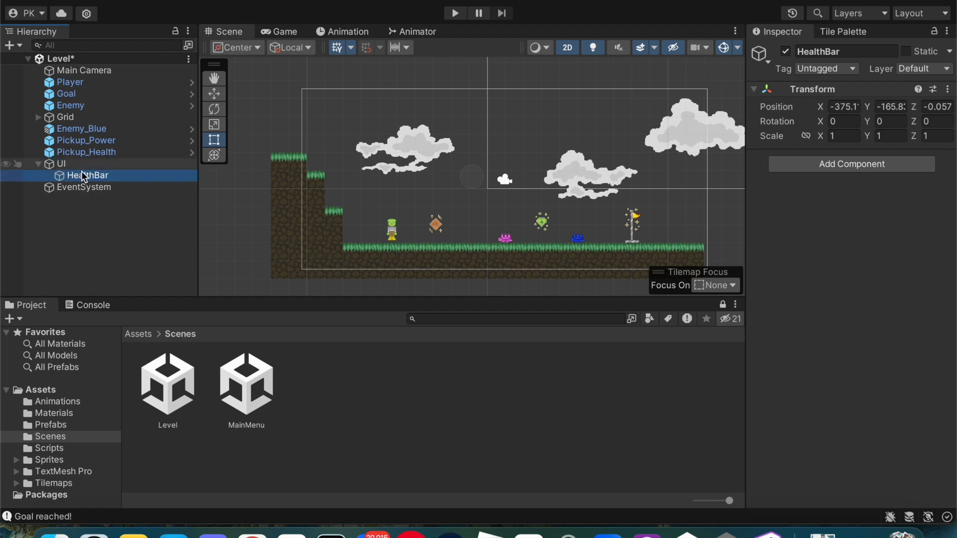
{"action": "left_click", "coordinate": [85, 175]}
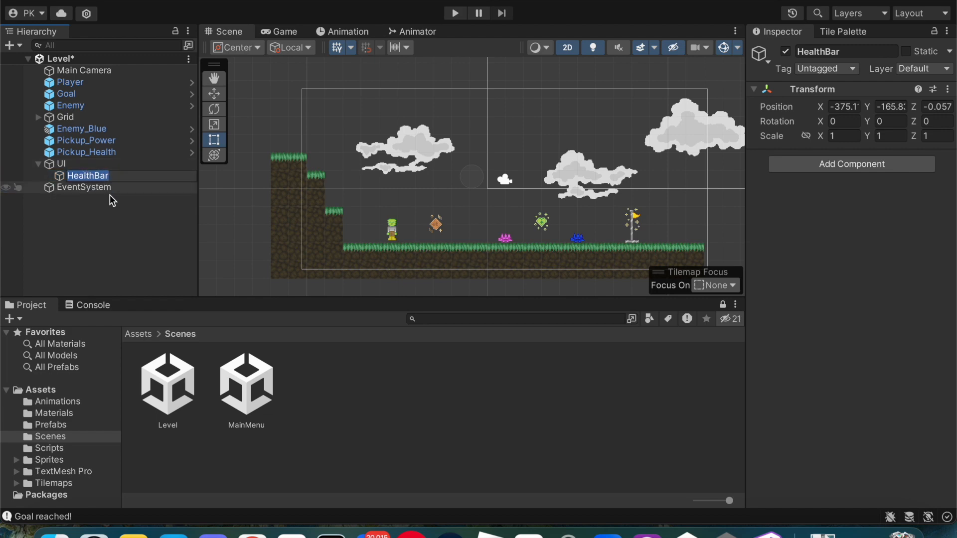
{"action": "key", "text": "Return"}
- Add a UI Image as a child of HealthBar and name it Heart
{"action": "right_click", "coordinate": [131, 175]}
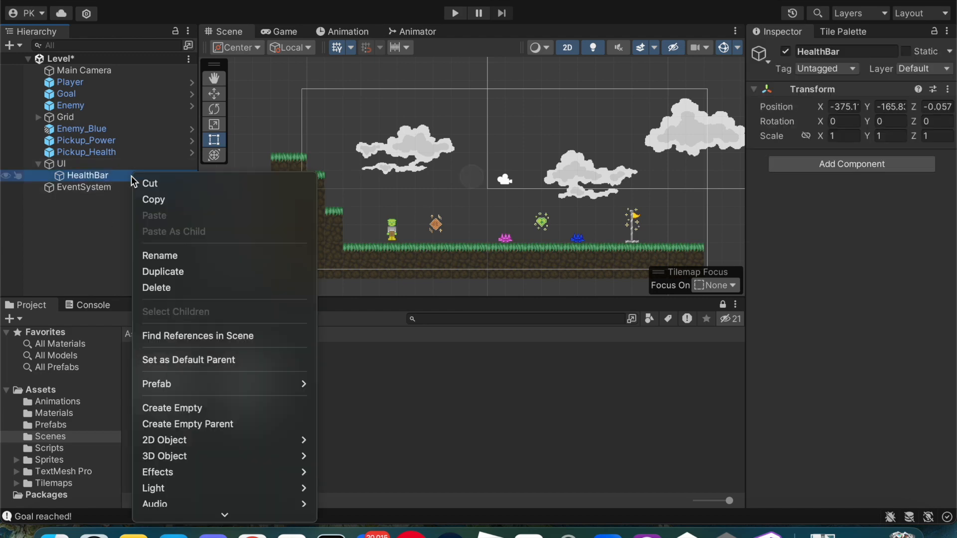
{"action": "mouse_move", "coordinate": [259, 438]}
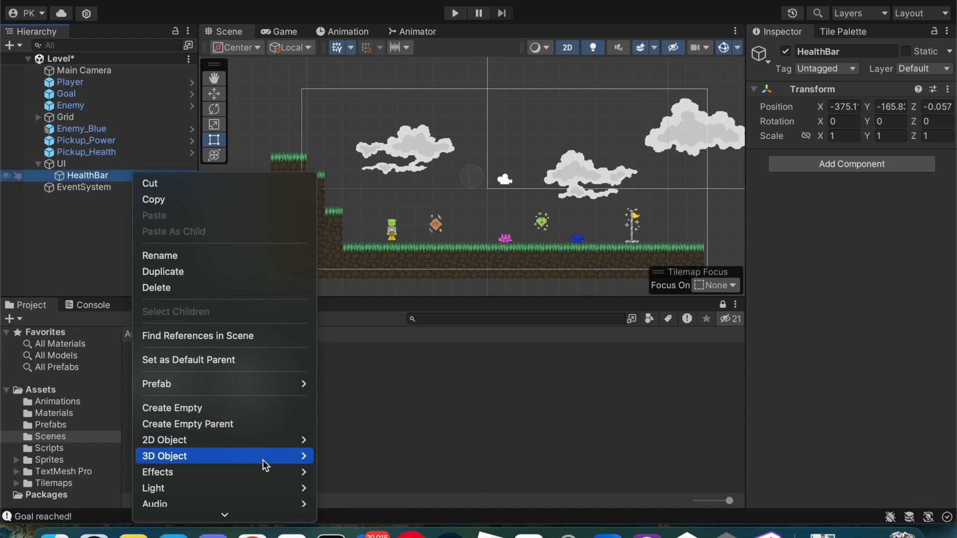
{"action": "scroll", "coordinate": [262, 459], "scroll_direction": "down", "scroll_amount": 3}
{"action": "mouse_move", "coordinate": [260, 333]}
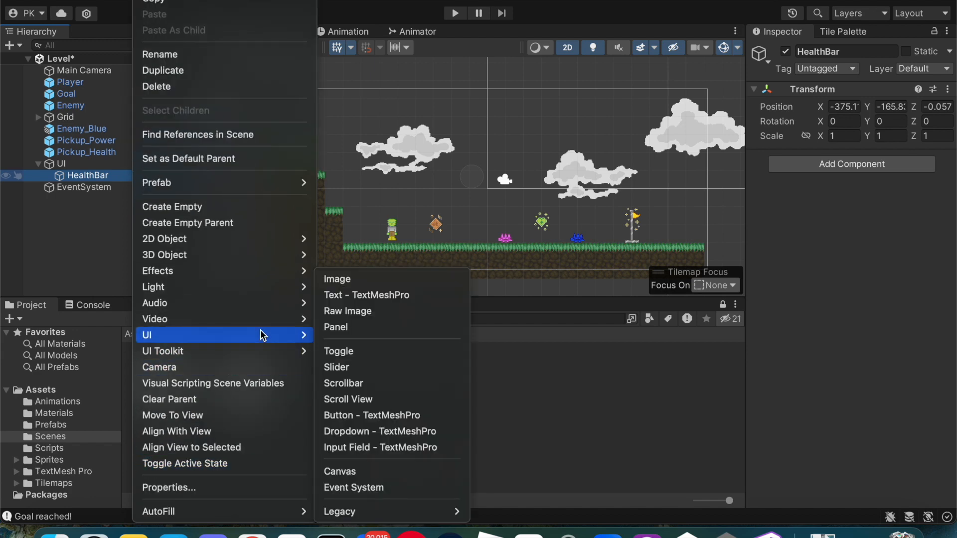
{"action": "left_click", "coordinate": [394, 281]}
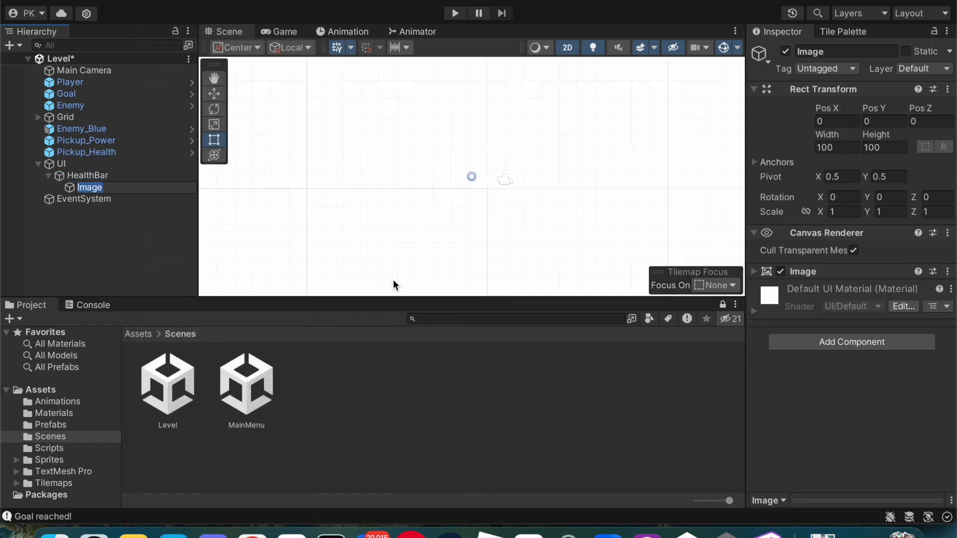
{"action": "type", "text": "Heart"}
{"action": "key", "text": "Return"}
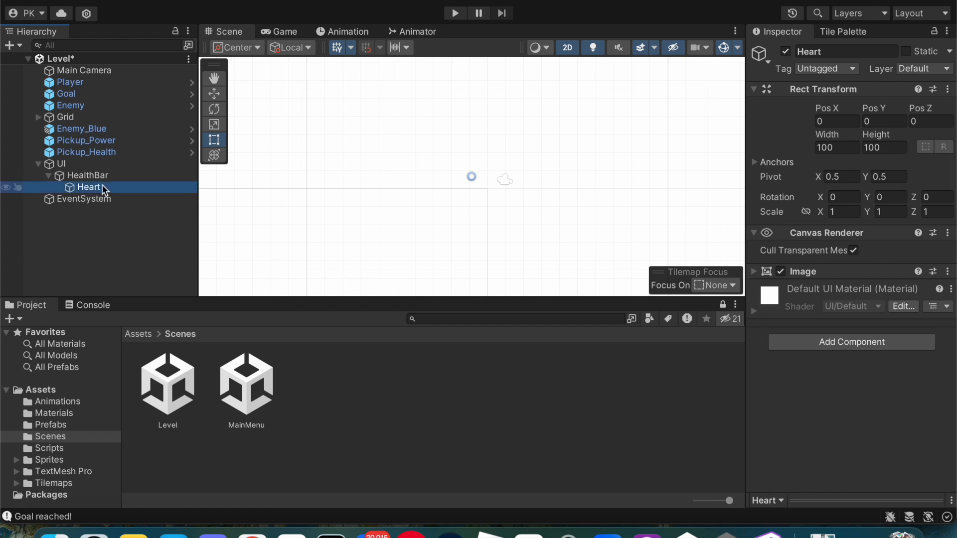
- Examine where the Heart image sits relative to the UI canvas outline and review its Rect Transform
{"action": "double_click", "coordinate": [89, 183]}
{"action": "double_click", "coordinate": [89, 163]}
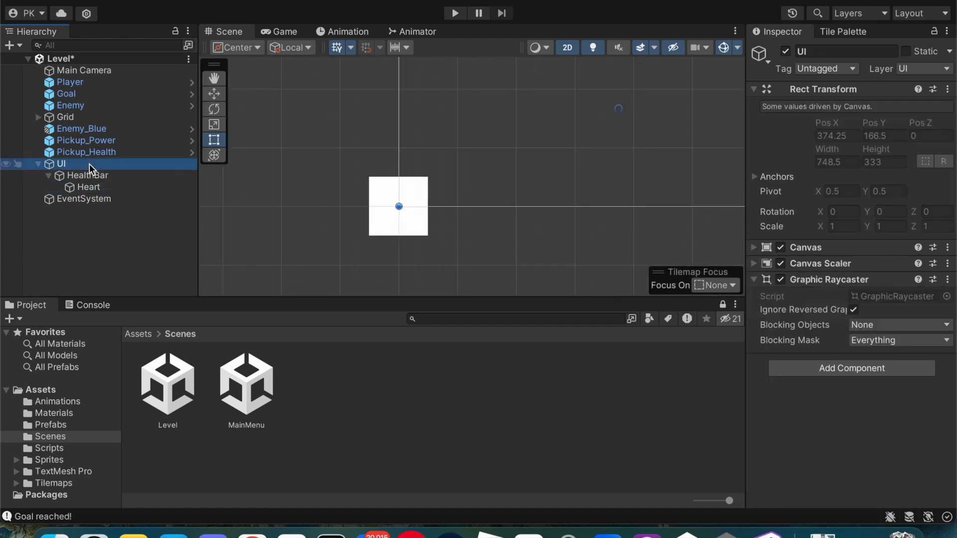
{"action": "scroll", "coordinate": [495, 221], "scroll_direction": "up", "scroll_amount": 3}
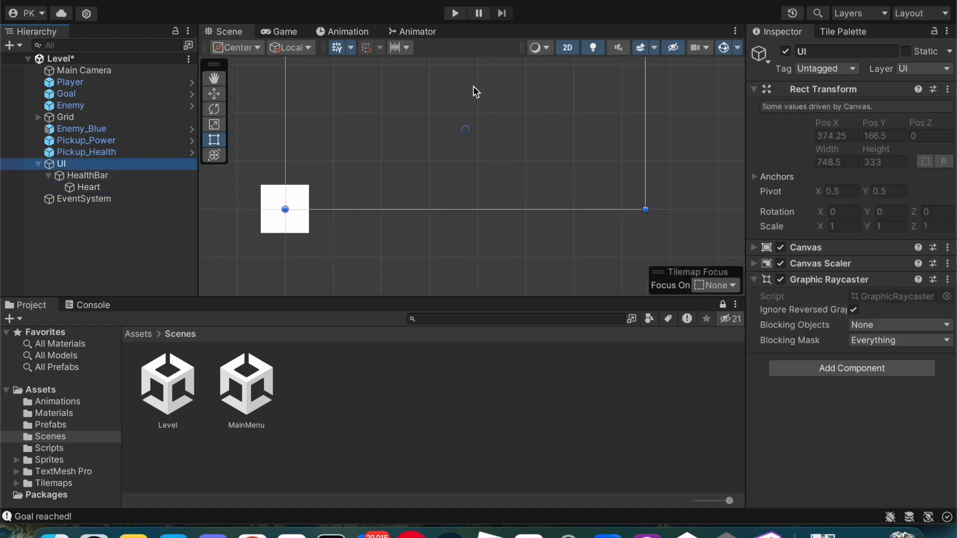
{"action": "scroll", "coordinate": [474, 92], "scroll_direction": "up", "scroll_amount": 3}
{"action": "scroll", "coordinate": [471, 98], "scroll_direction": "down", "scroll_amount": 3}
{"action": "scroll", "coordinate": [471, 80], "scroll_direction": "down", "scroll_amount": 2}
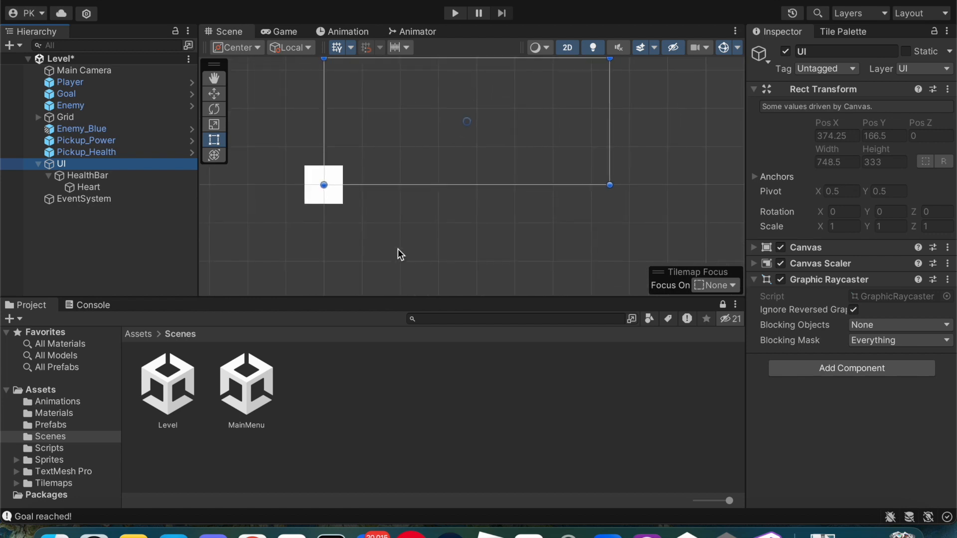
{"action": "scroll", "coordinate": [397, 249], "scroll_direction": "down", "scroll_amount": 1}
{"action": "scroll", "coordinate": [472, 82], "scroll_direction": "up", "scroll_amount": 3}
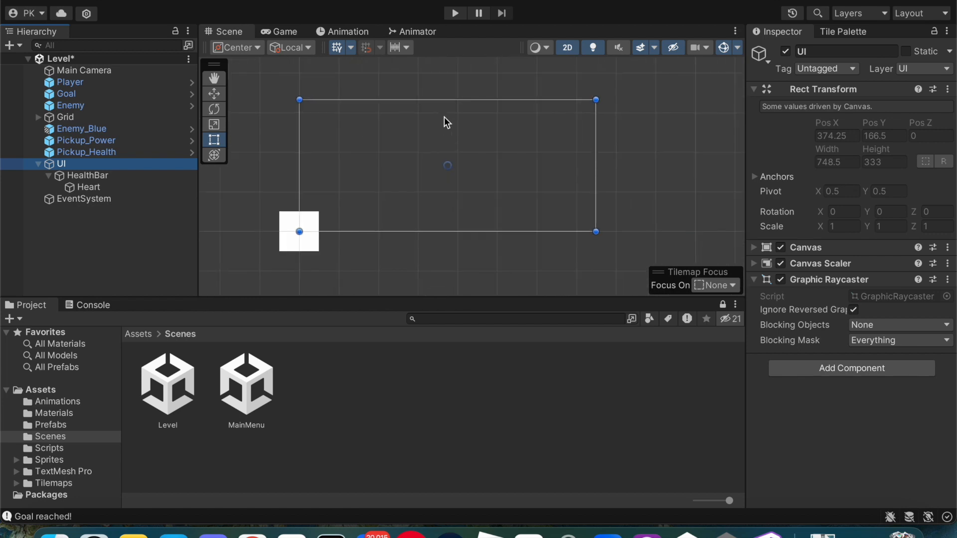
{"action": "left_click", "coordinate": [116, 185]}
{"action": "left_click", "coordinate": [97, 178]}
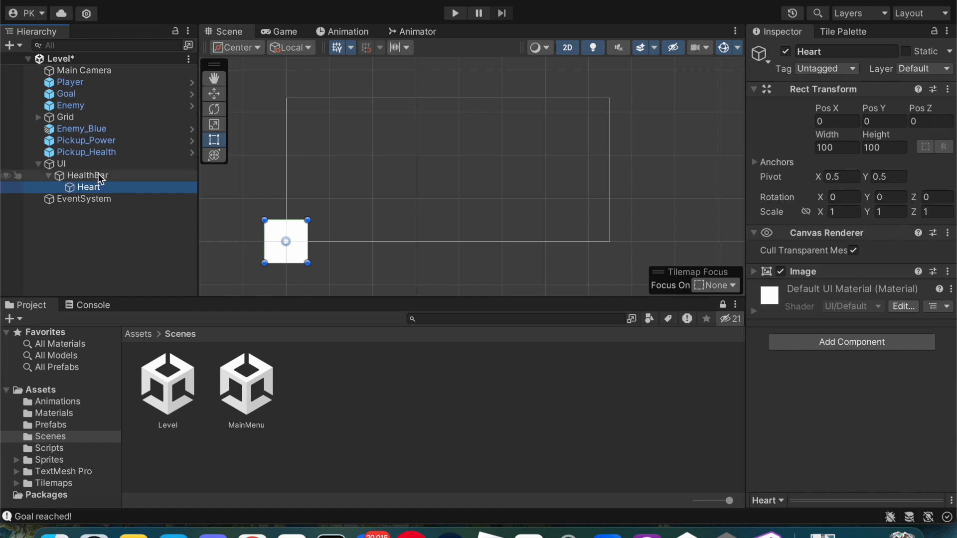
{"action": "left_click", "coordinate": [98, 189]}
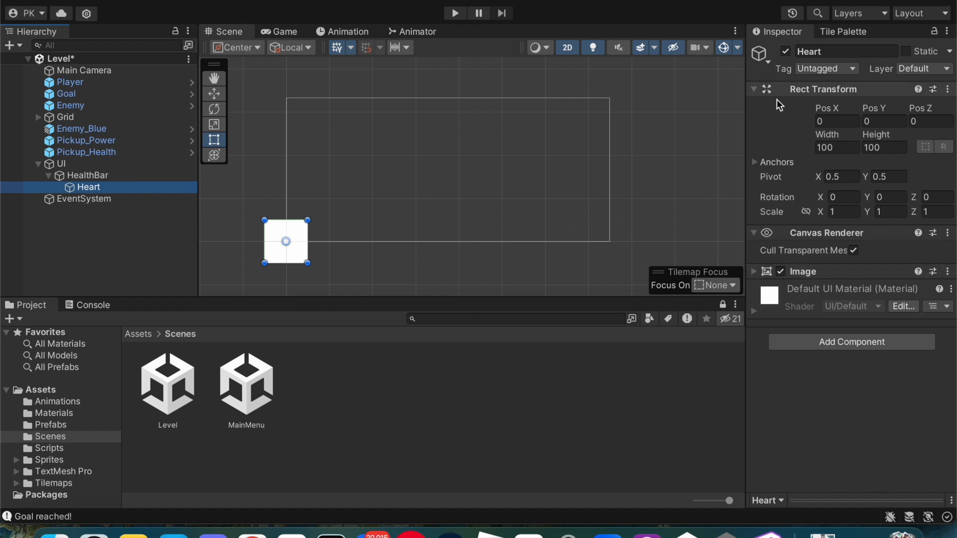
{"action": "left_click", "coordinate": [138, 174]}
{"action": "left_click", "coordinate": [132, 185]}
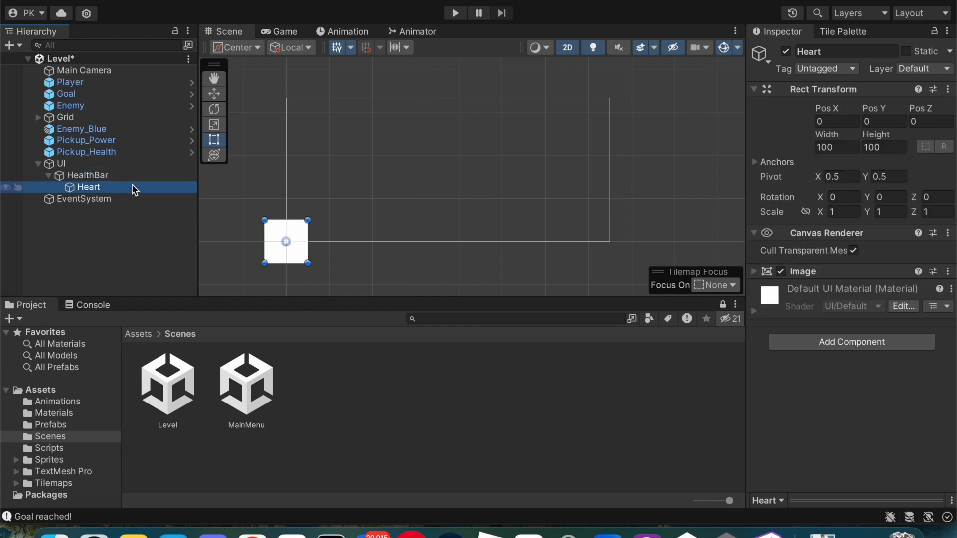
- Assign the UI_health sprite from Assets/Sprites/UI as the Heart image's source image and save the scene
{"action": "left_click", "coordinate": [753, 270]}
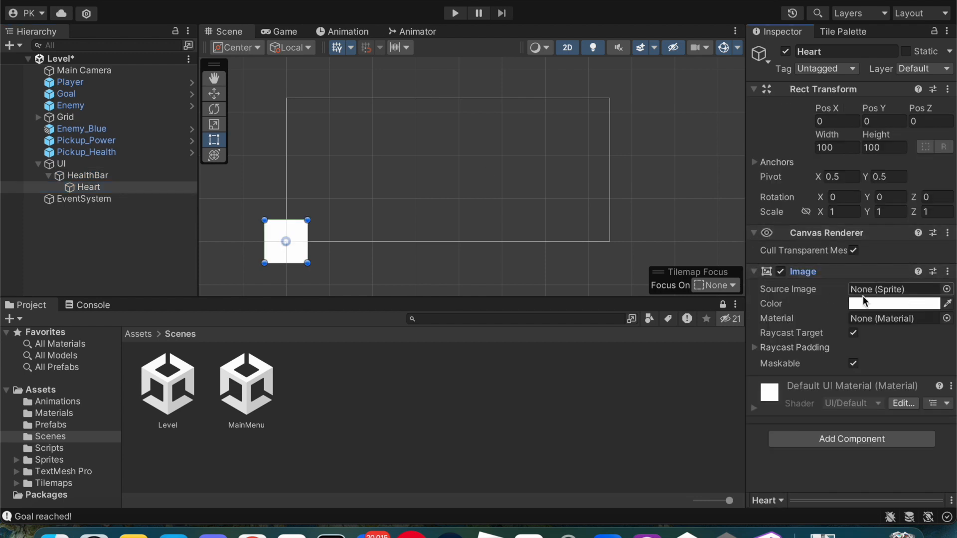
{"action": "left_click", "coordinate": [62, 456]}
{"action": "double_click", "coordinate": [325, 383]}
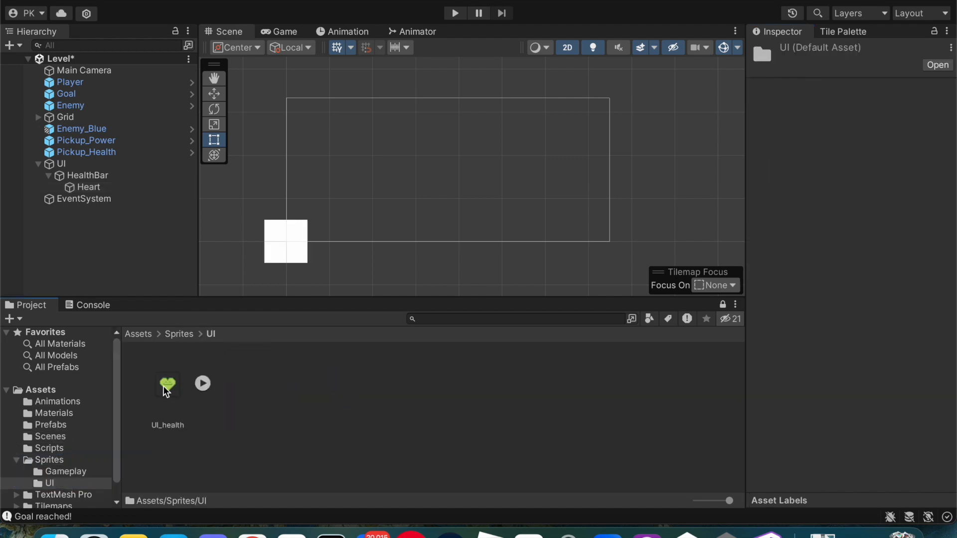
{"action": "left_click", "coordinate": [88, 185]}
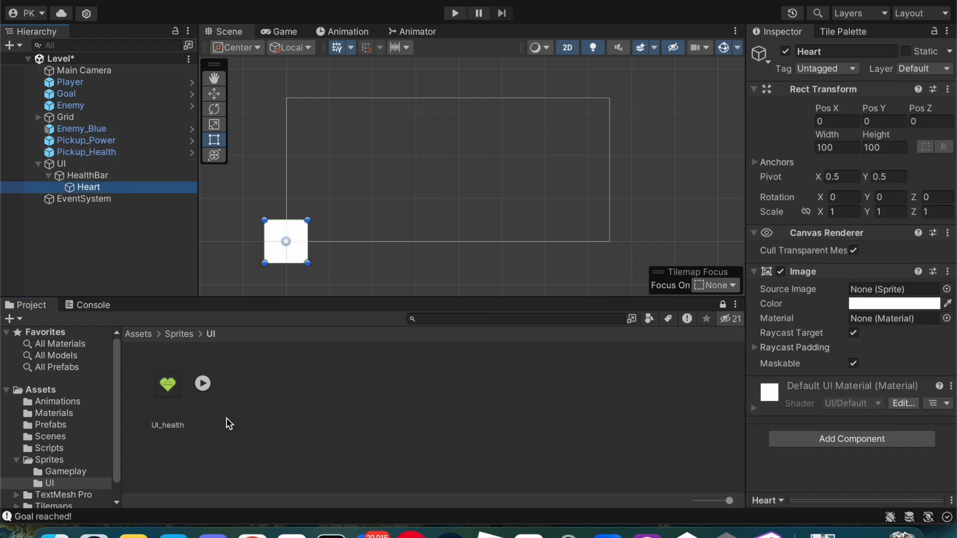
{"action": "left_click_drag", "start_coordinate": [166, 386], "coordinate": [863, 289]}
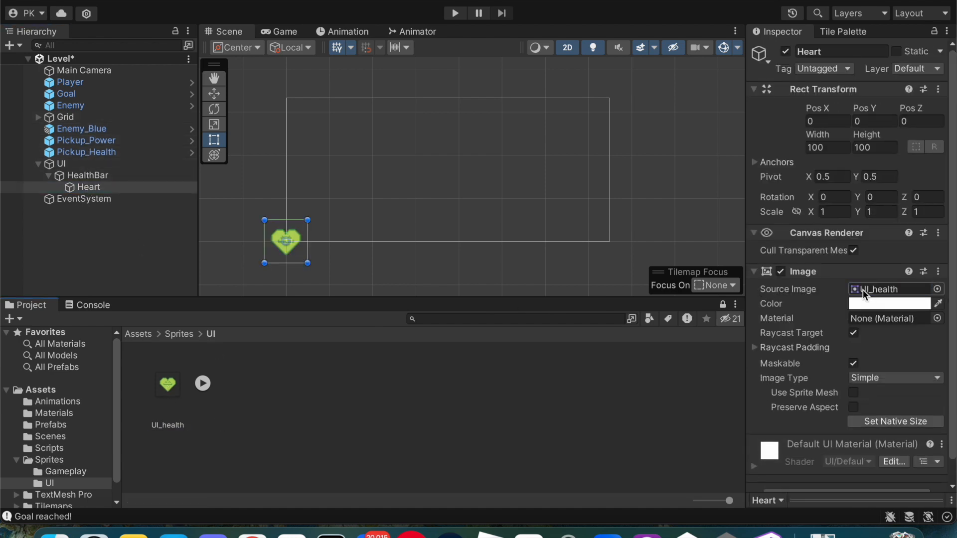
{"action": "key", "text": "super+s"}
- Set Reference Pixels Per Unit to 32 in the UI canvas's Canvas Scaler
{"action": "left_click", "coordinate": [85, 166]}
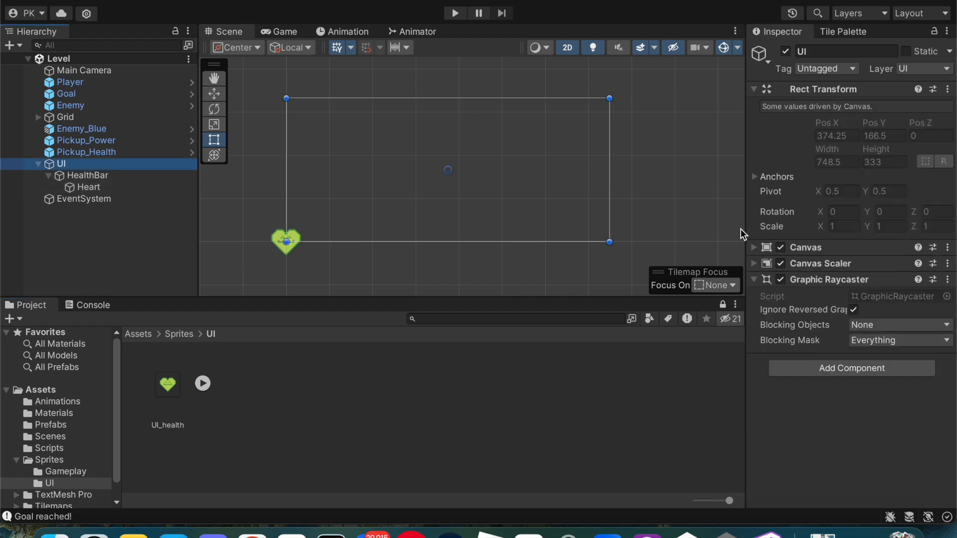
{"action": "left_click", "coordinate": [753, 263]}
{"action": "left_click", "coordinate": [873, 318]}
{"action": "type", "text": "32"}
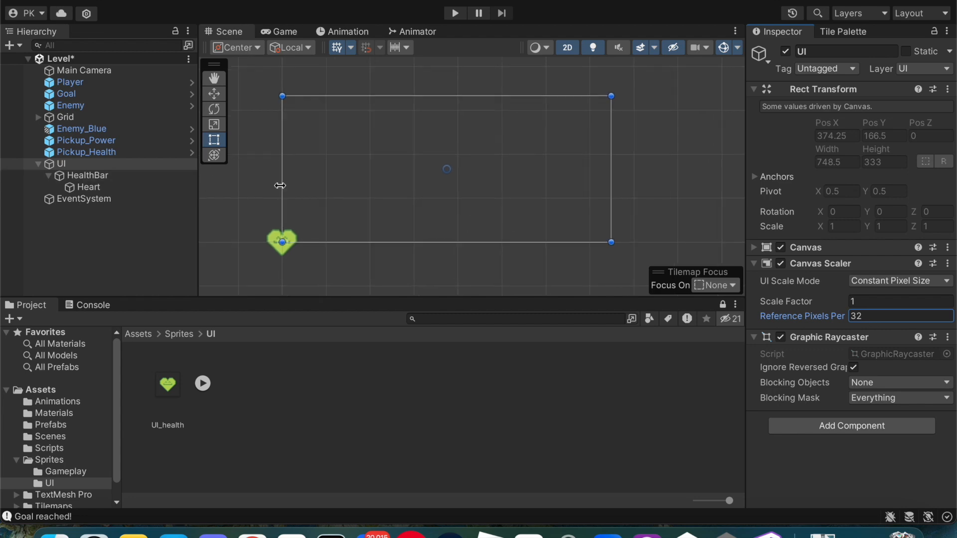
{"action": "scroll", "coordinate": [494, 161], "scroll_direction": "up", "scroll_amount": 2}
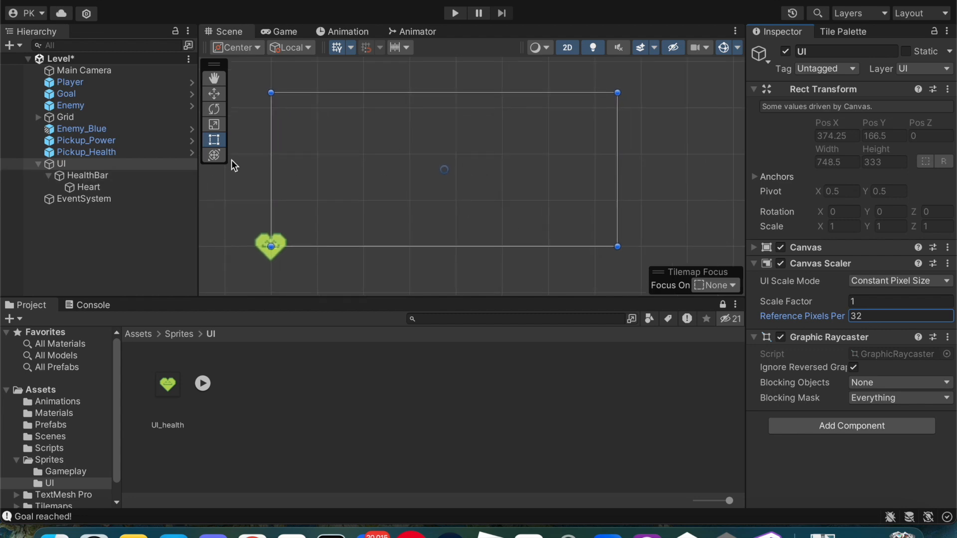
- Check the Heart's anchor values and move the image near the centre of the canvas, at about X 369, Y 186
{"action": "left_click", "coordinate": [123, 174]}
{"action": "left_click", "coordinate": [112, 186]}
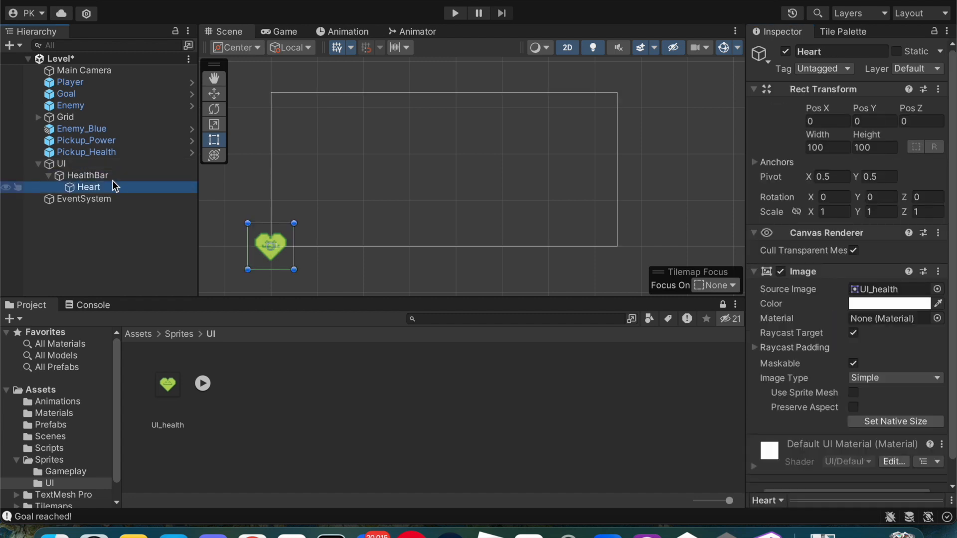
{"action": "left_click", "coordinate": [772, 127]}
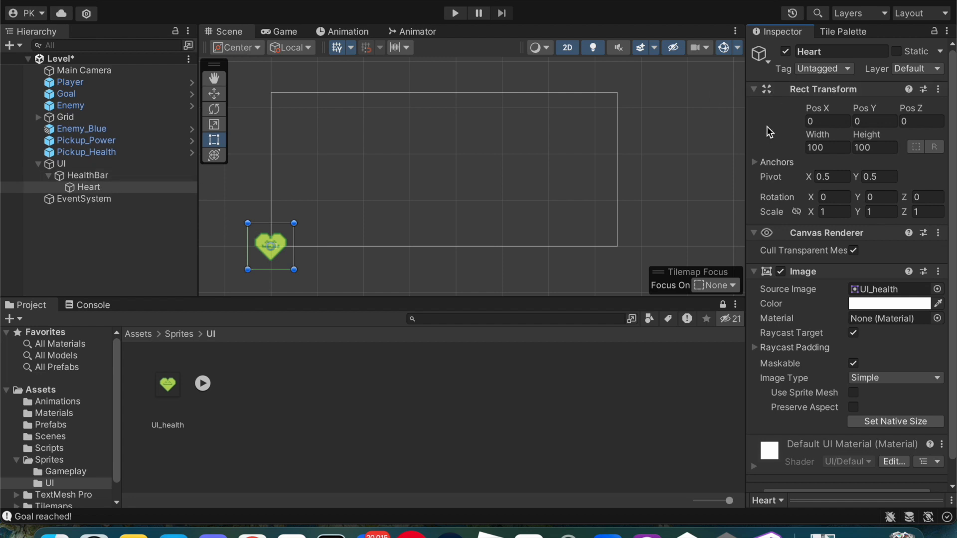
{"action": "left_click", "coordinate": [753, 161]}
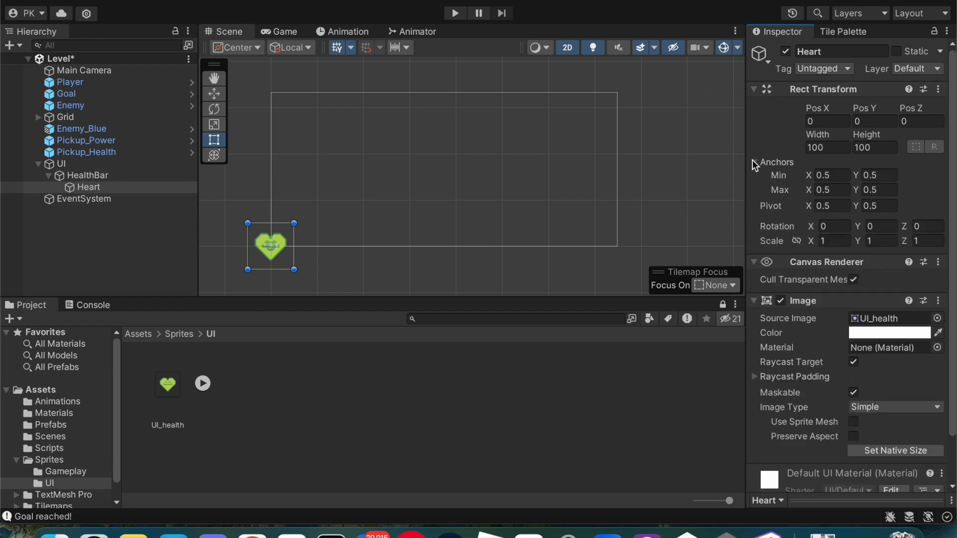
{"action": "left_click", "coordinate": [754, 162]}
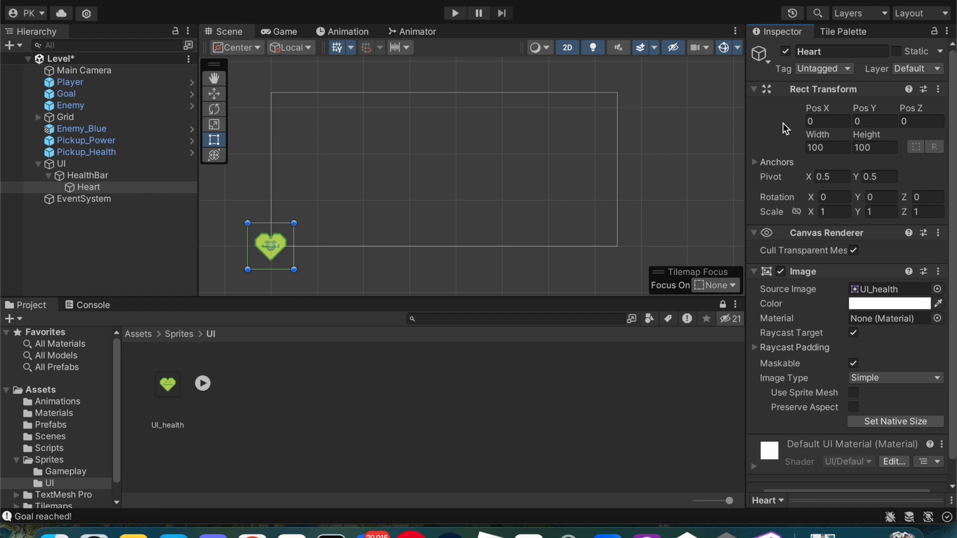
{"action": "left_click_drag", "start_coordinate": [279, 244], "coordinate": [449, 153]}
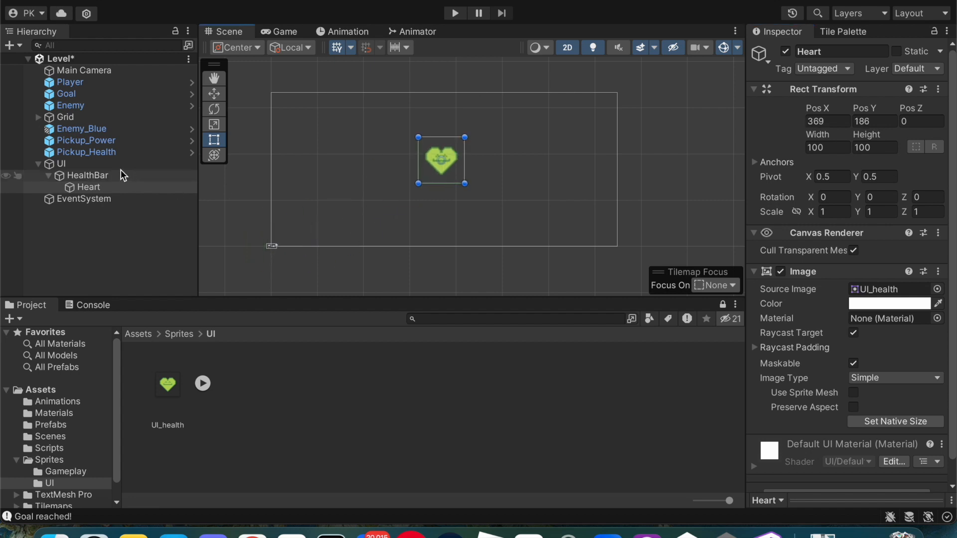
- Delete the HealthBar object together with its Heart child from the UI canvas
{"action": "left_click", "coordinate": [107, 175]}
{"action": "right_click", "coordinate": [107, 175]}
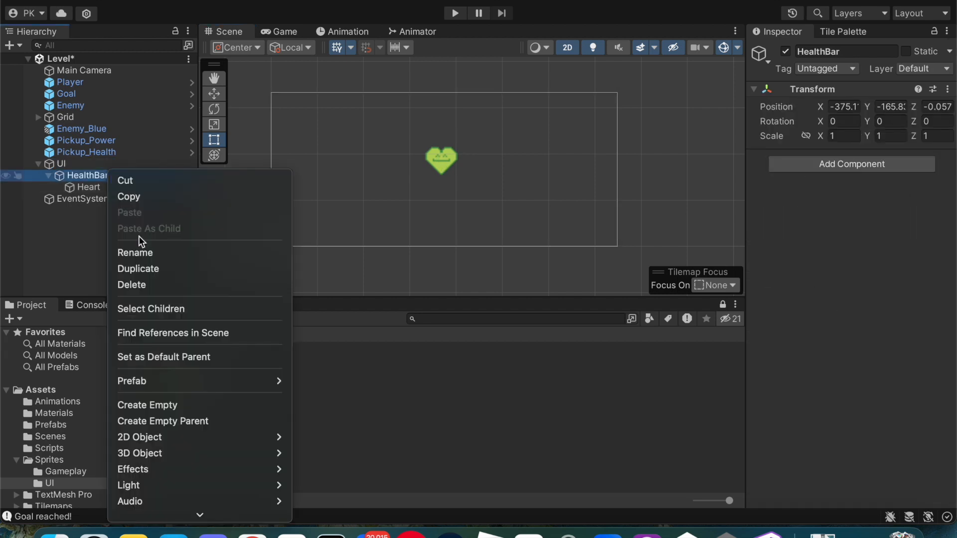
{"action": "left_click", "coordinate": [131, 279]}
- Add a new UI Image as a direct child of the UI canvas
{"action": "left_click", "coordinate": [70, 163]}
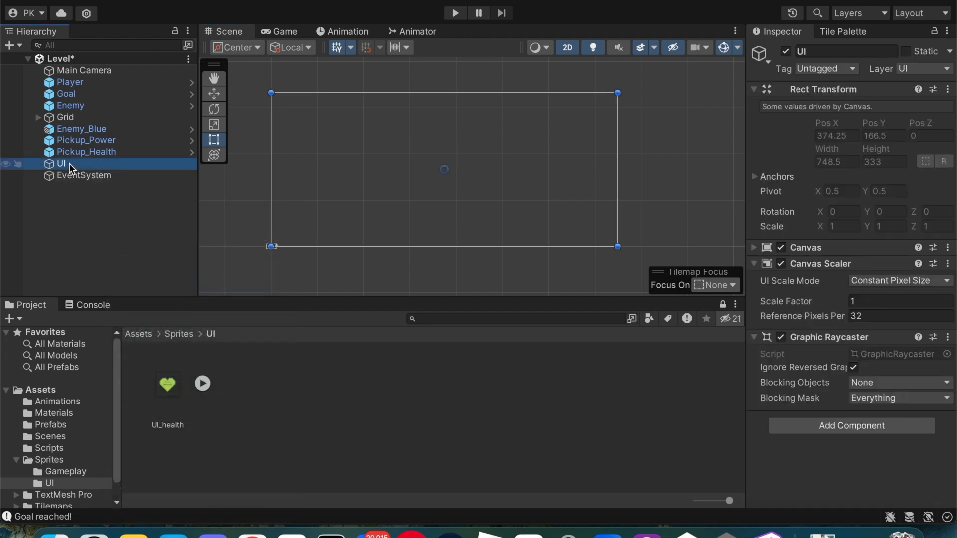
{"action": "right_click", "coordinate": [69, 163]}
{"action": "mouse_move", "coordinate": [166, 349]}
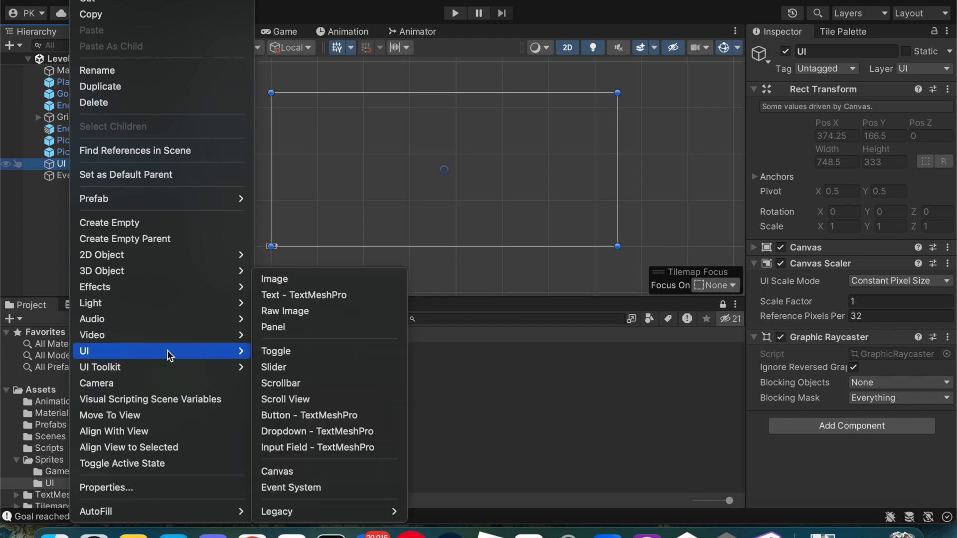
{"action": "left_click", "coordinate": [299, 279]}
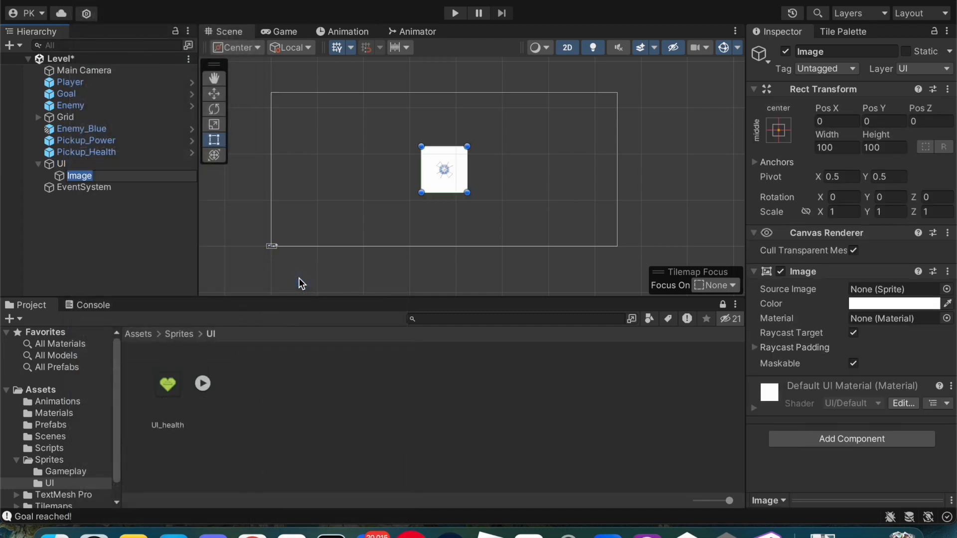
{"action": "left_click", "coordinate": [321, 360]}
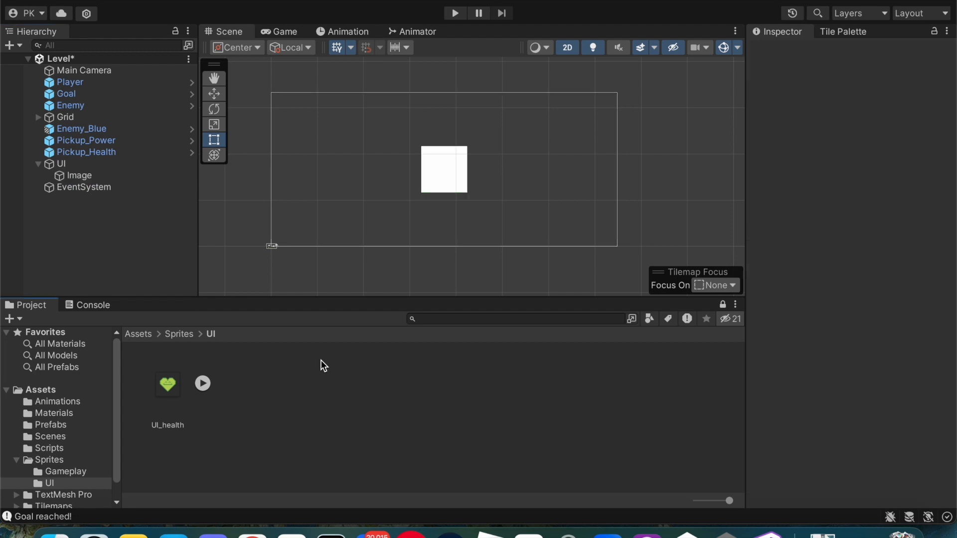
- Rename the new image Heart and assign the UI_health sprite as its source image
{"action": "left_click", "coordinate": [95, 177]}
{"action": "left_click", "coordinate": [815, 64]}
{"action": "left_click", "coordinate": [813, 52]}
{"action": "type", "text": "Heart"}
{"action": "key", "text": "Return"}
{"action": "left_click_drag", "start_coordinate": [174, 382], "coordinate": [854, 292]}
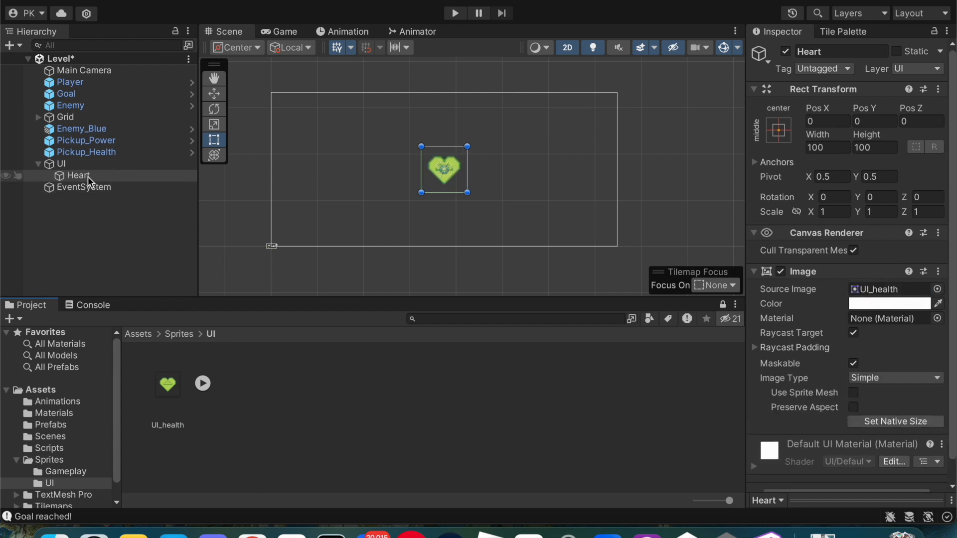
- Create an empty child object named HealthBar under the UI canvas and nest the Heart image inside it
{"action": "left_click", "coordinate": [75, 165]}
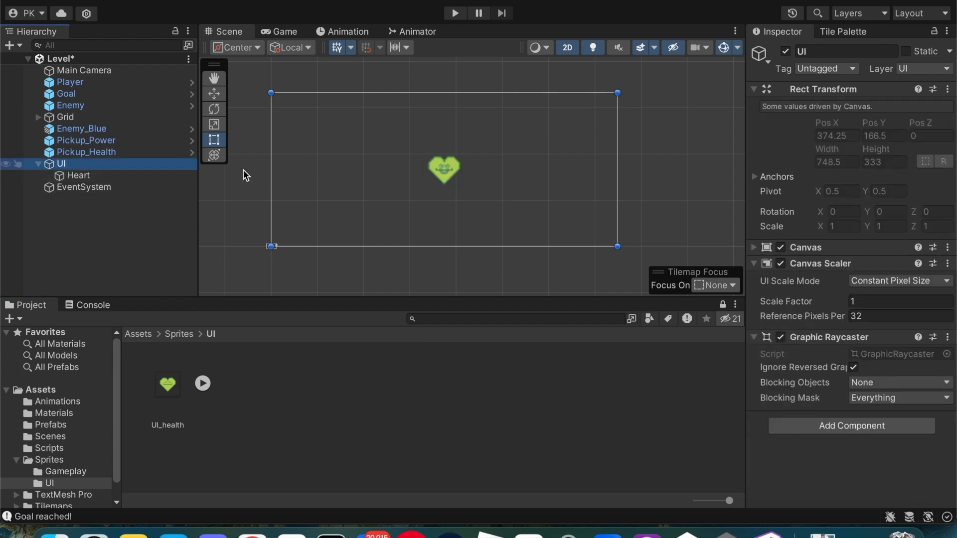
{"action": "left_click", "coordinate": [80, 163]}
{"action": "right_click", "coordinate": [79, 162]}
{"action": "left_click", "coordinate": [31, 168]}
{"action": "left_click", "coordinate": [65, 229]}
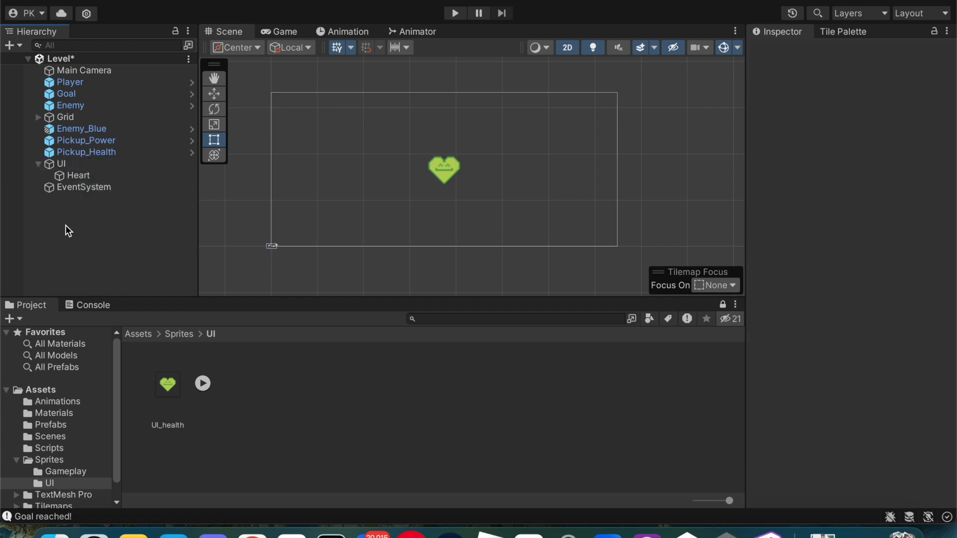
{"action": "right_click", "coordinate": [71, 162]}
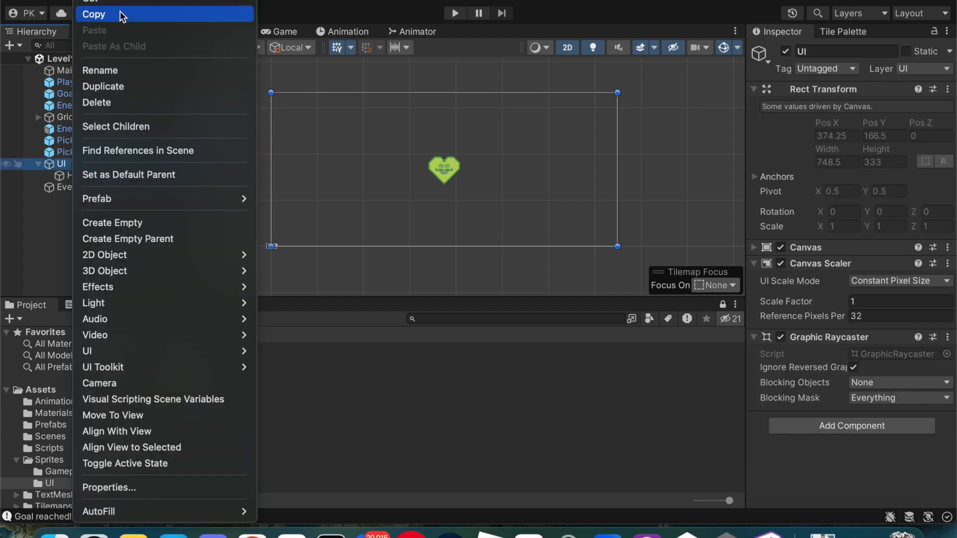
{"action": "left_click", "coordinate": [123, 222]}
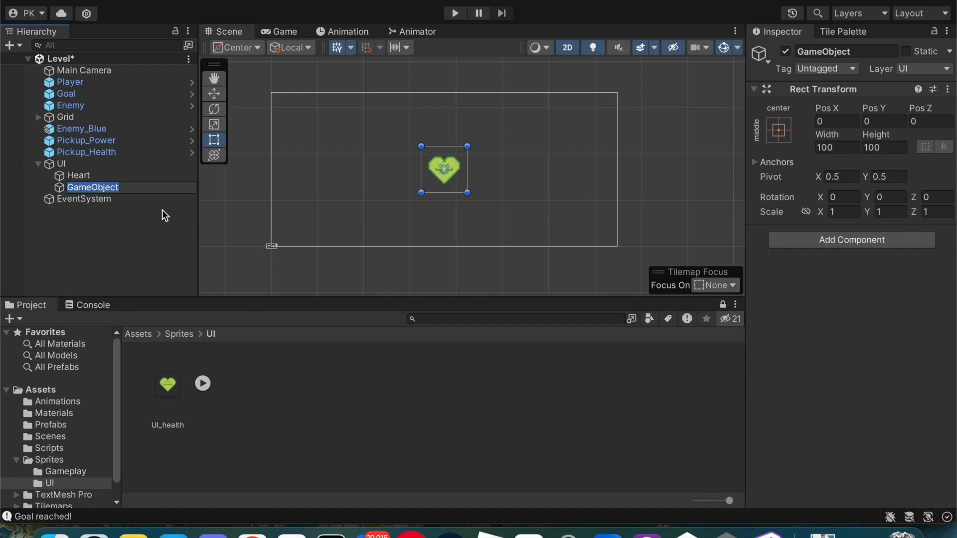
{"action": "type", "text": "HealthBar"}
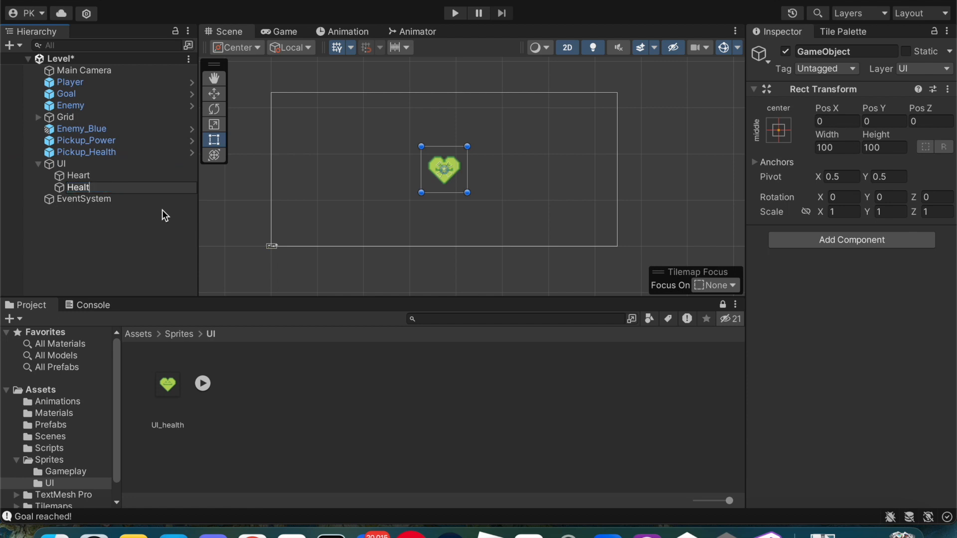
{"action": "key", "text": "Return"}
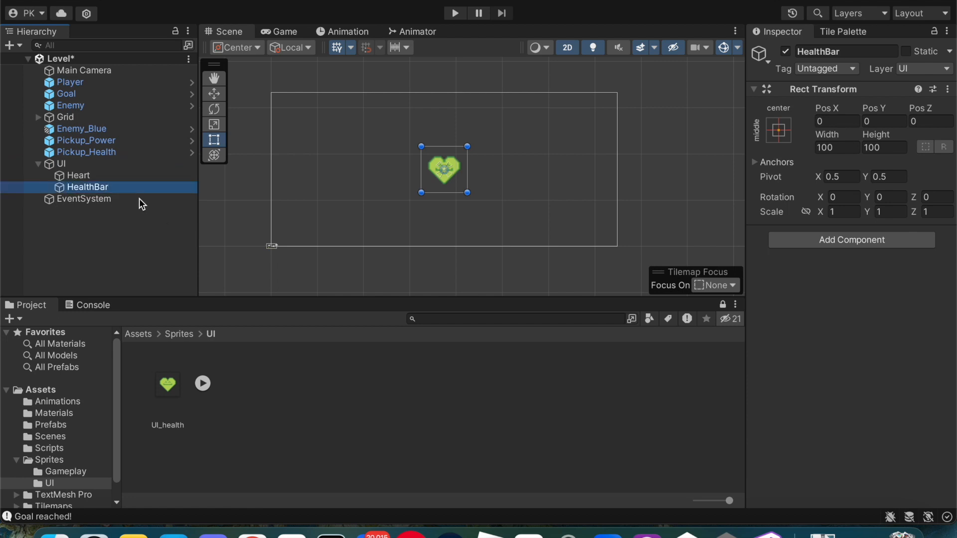
{"action": "left_click", "coordinate": [85, 178]}
{"action": "left_click_drag", "start_coordinate": [115, 175], "coordinate": [109, 187]}
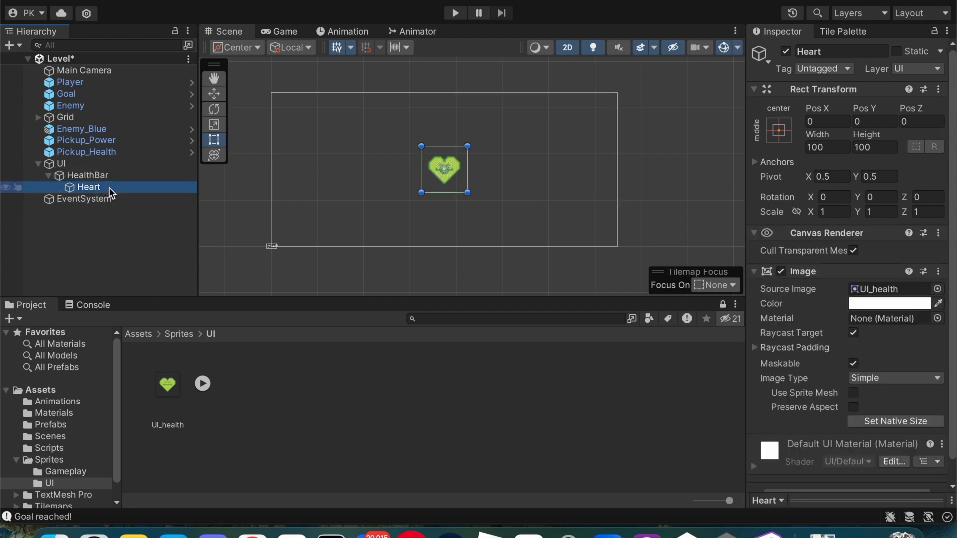
{"action": "left_click", "coordinate": [88, 163]}
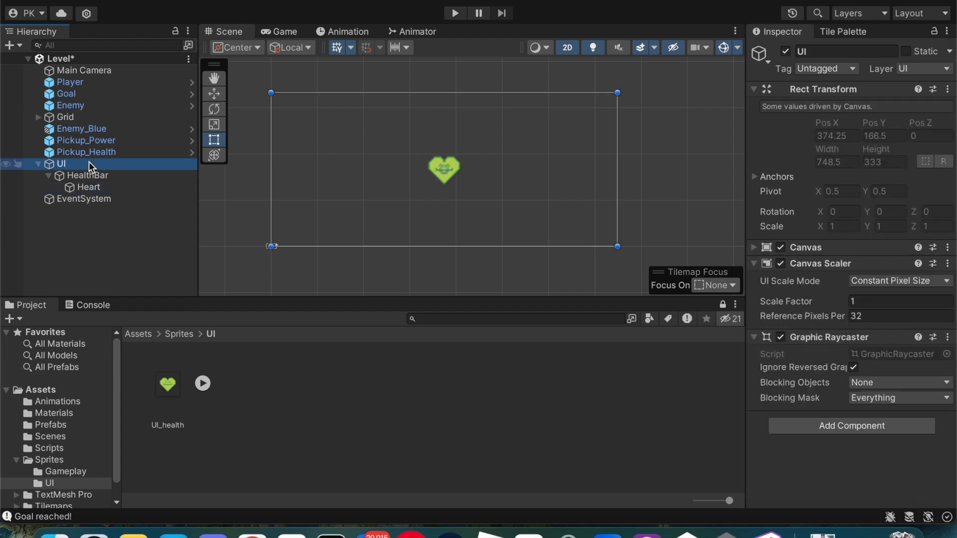
{"action": "right_click", "coordinate": [89, 164]}
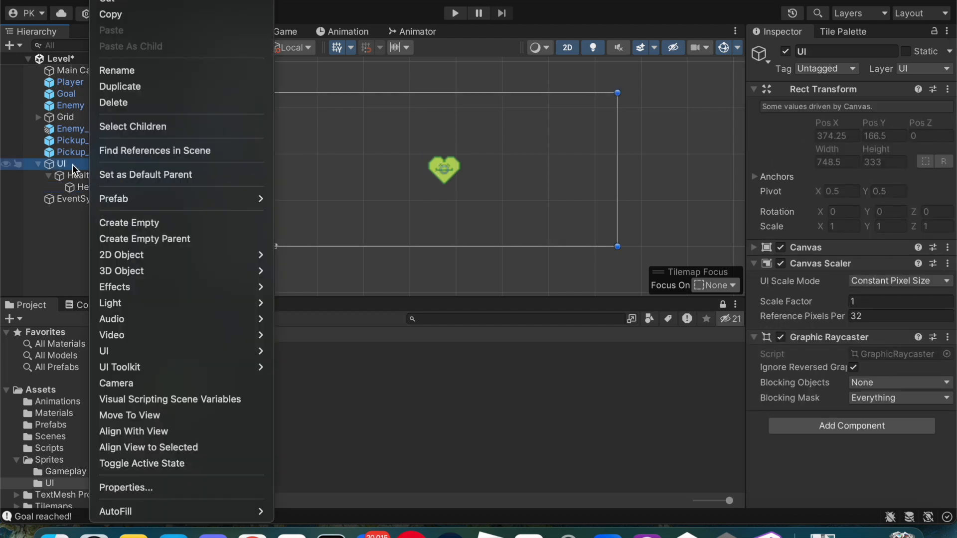
{"action": "left_click", "coordinate": [73, 169]}
{"action": "left_click", "coordinate": [76, 178]}
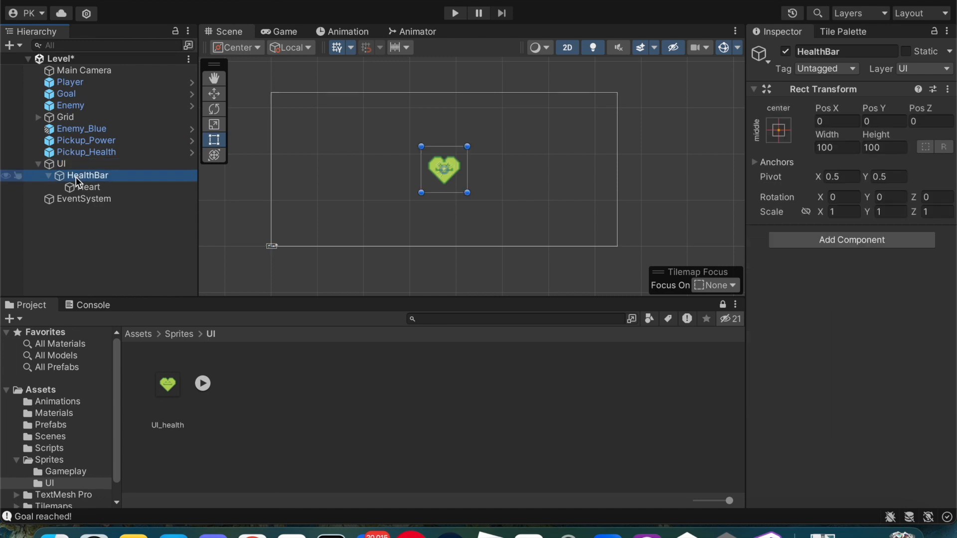
{"action": "left_click", "coordinate": [82, 187]}
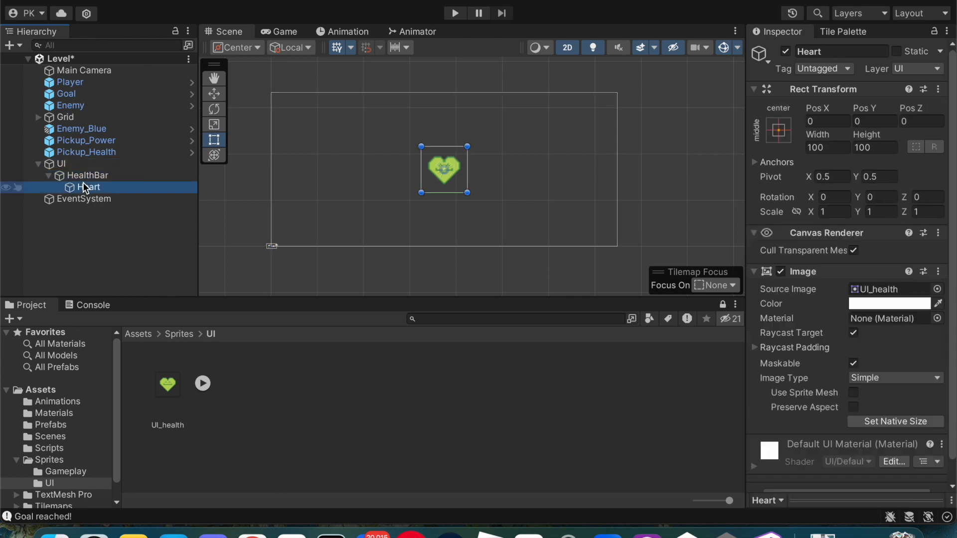
{"action": "left_click", "coordinate": [777, 134]}
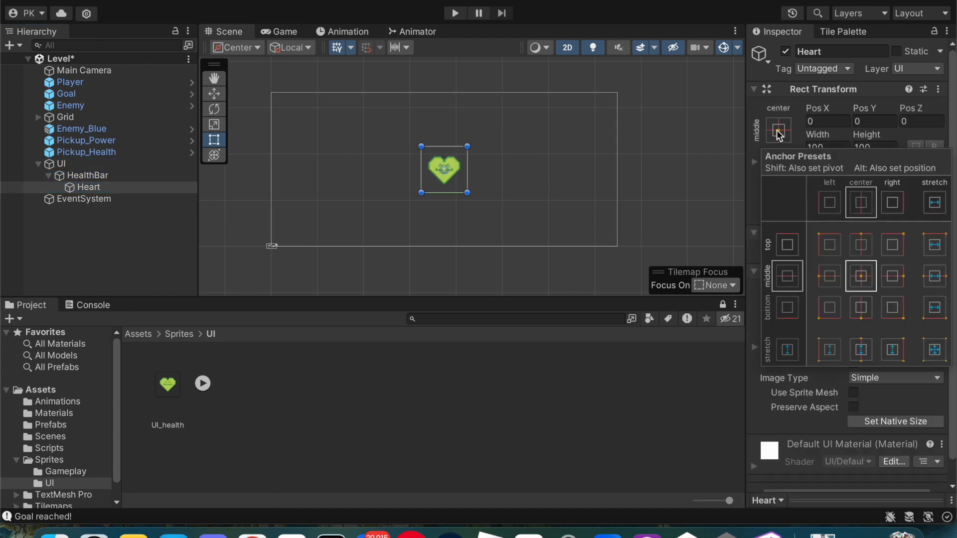
{"action": "left_click", "coordinate": [828, 245]}
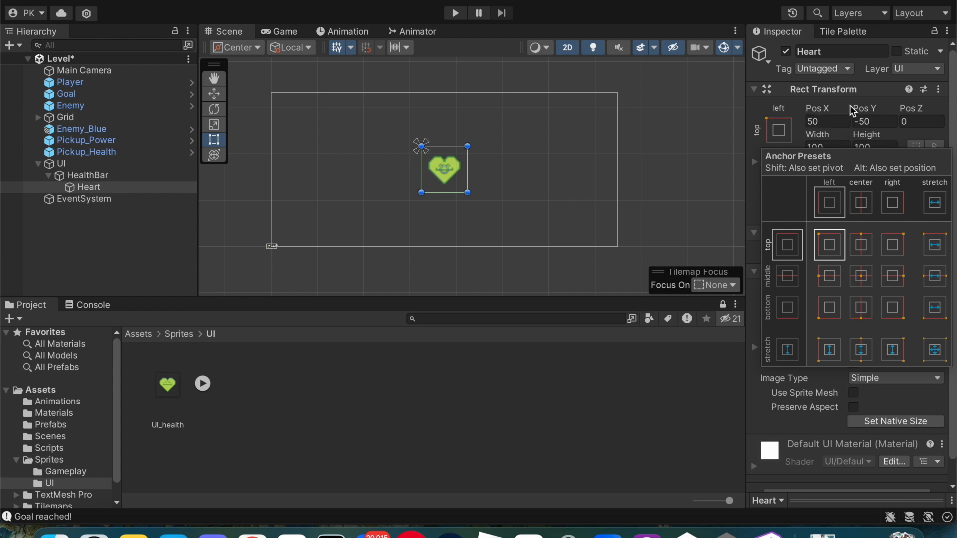
{"action": "left_click", "coordinate": [860, 276]}
- Anchor HealthBar to the top left of the UI canvas and set its position to X 10, Y 10
{"action": "left_click", "coordinate": [141, 177]}
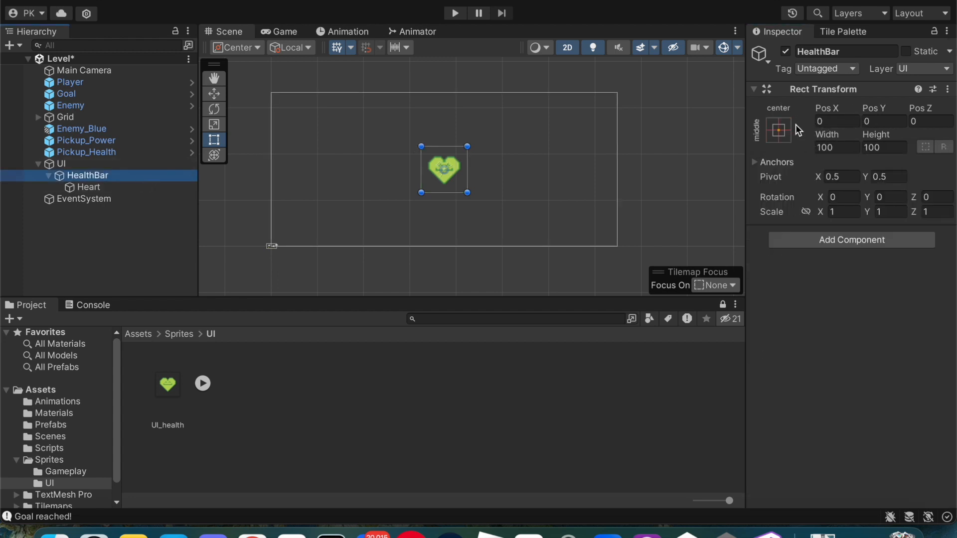
{"action": "left_click", "coordinate": [780, 129]}
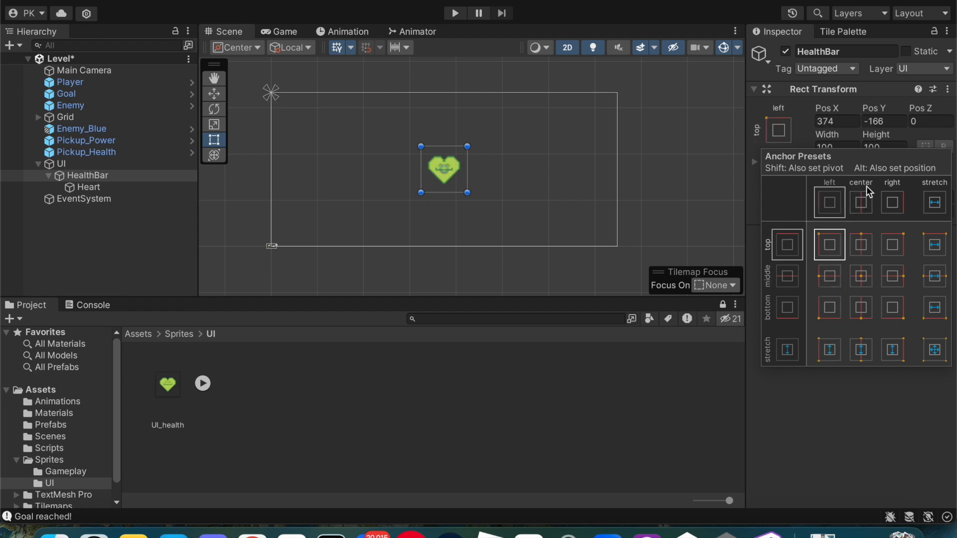
{"action": "left_click", "coordinate": [844, 119]}
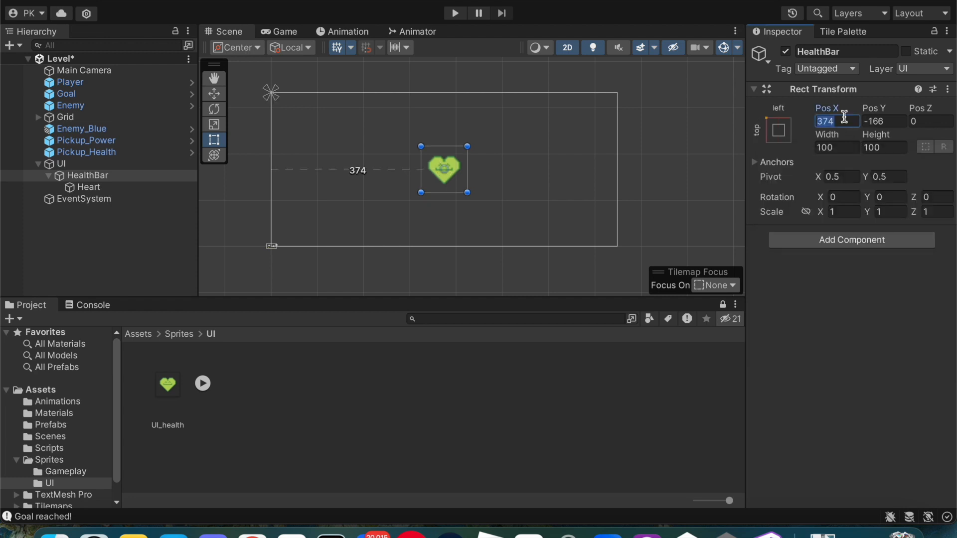
{"action": "type", "text": "10"}
{"action": "left_click", "coordinate": [876, 120]}
{"action": "type", "text": "10"}
- Change HealthBar's position to X 20, Y -20
{"action": "left_click", "coordinate": [844, 122]}
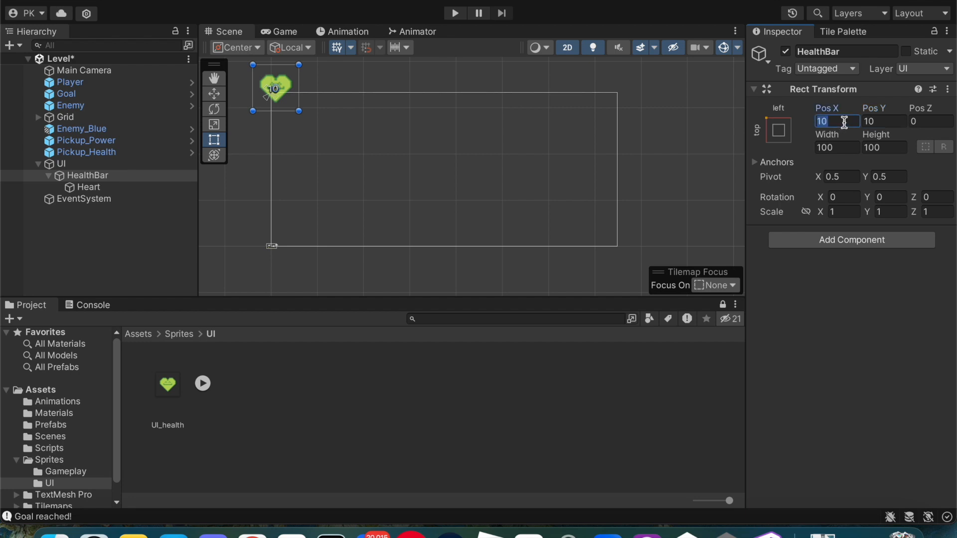
{"action": "type", "text": "20"}
{"action": "left_click", "coordinate": [892, 122]}
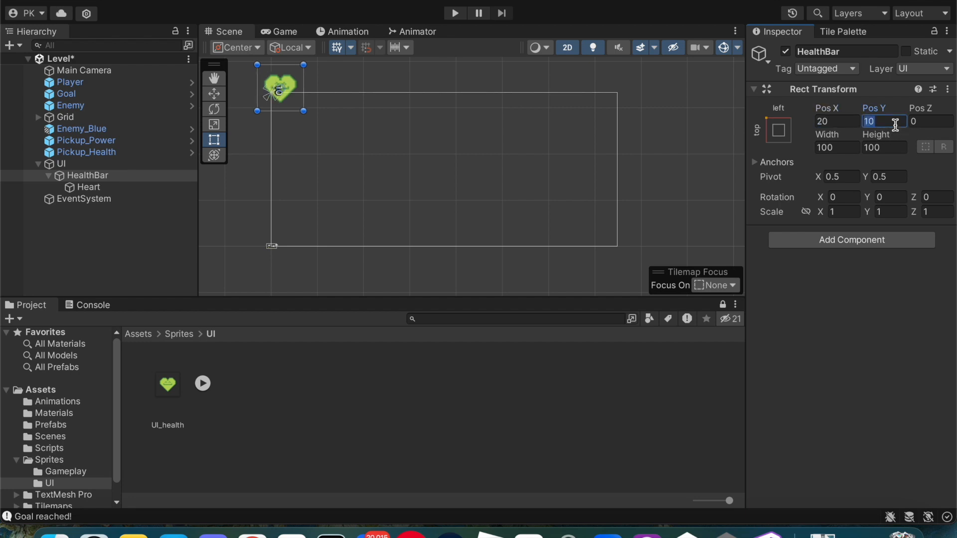
{"action": "type", "text": "20"}
{"action": "key", "text": "BackSpace"}
{"action": "key", "text": "BackSpace"}
{"action": "type", "text": "-20"}
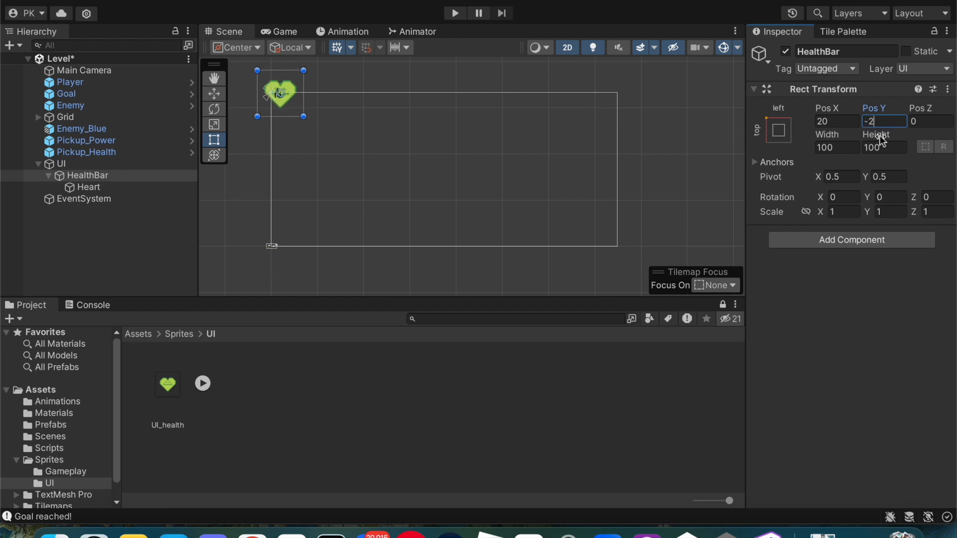
- Try anchoring the Heart image to the top left of HealthBar with its position at X 0, Y 0
{"action": "left_click", "coordinate": [89, 187]}
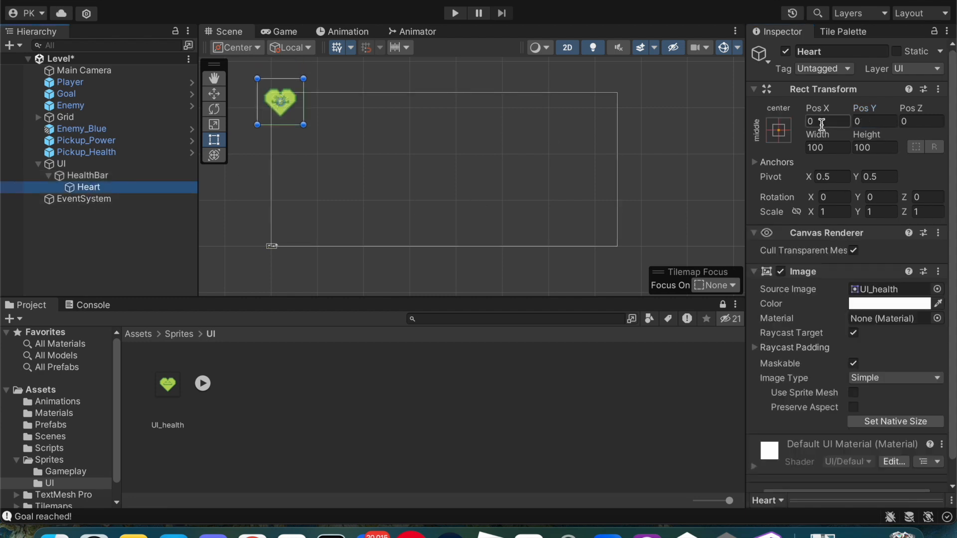
{"action": "left_click", "coordinate": [778, 131]}
{"action": "left_click", "coordinate": [832, 248]}
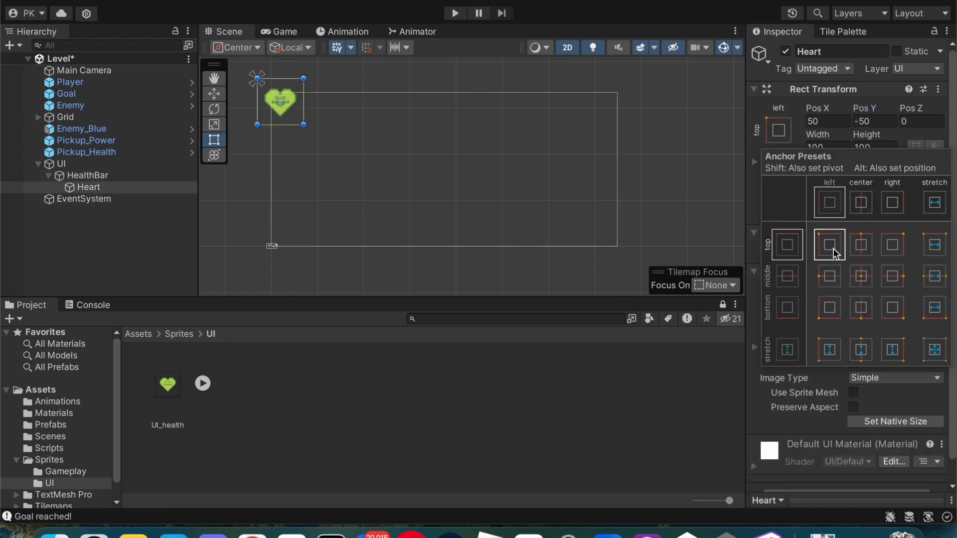
{"action": "left_click", "coordinate": [829, 121]}
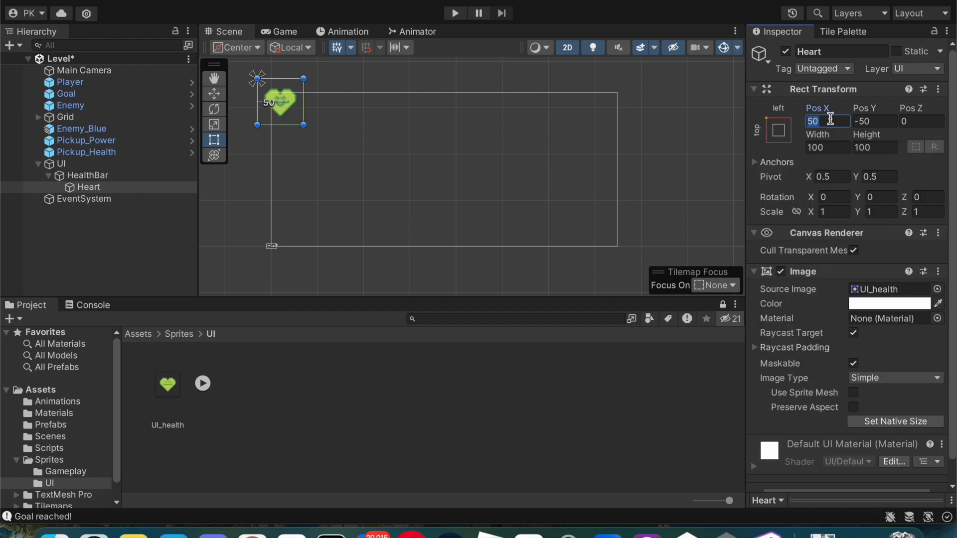
{"action": "type", "text": "0"}
{"action": "left_click", "coordinate": [875, 120]}
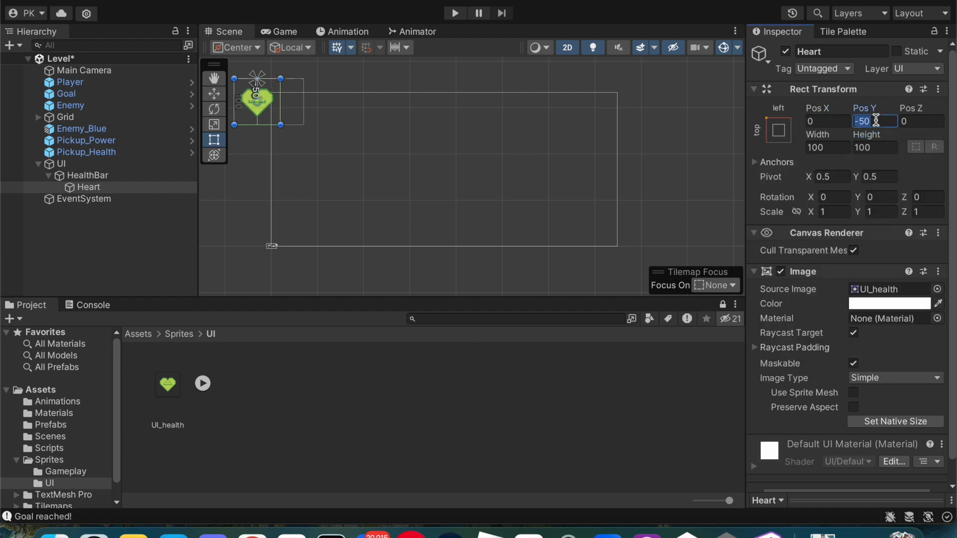
{"action": "type", "text": "0"}
{"action": "left_click", "coordinate": [833, 121]}
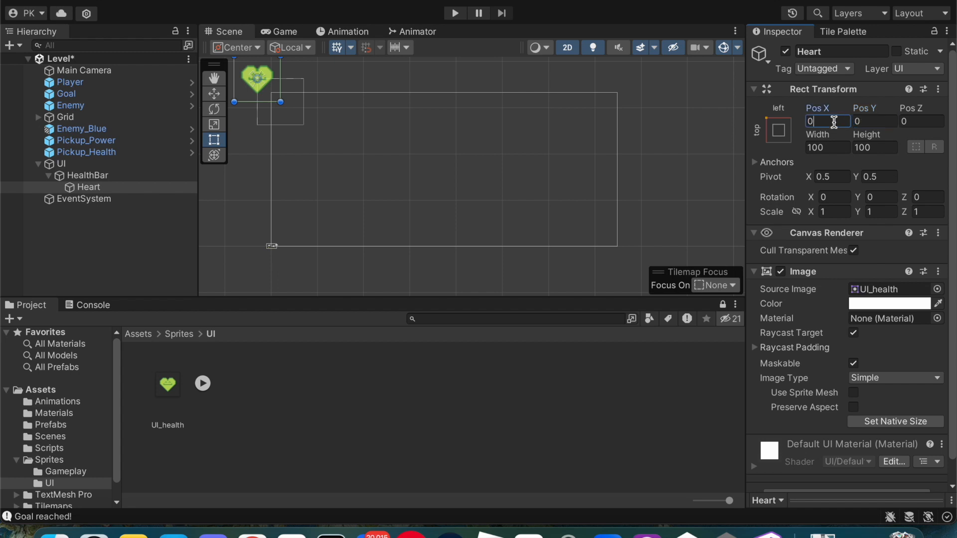
- Return the Heart image to the middle-center anchor with position X 0, Y 0, and check it against HealthBar's Rect Transform
{"action": "left_click", "coordinate": [779, 132]}
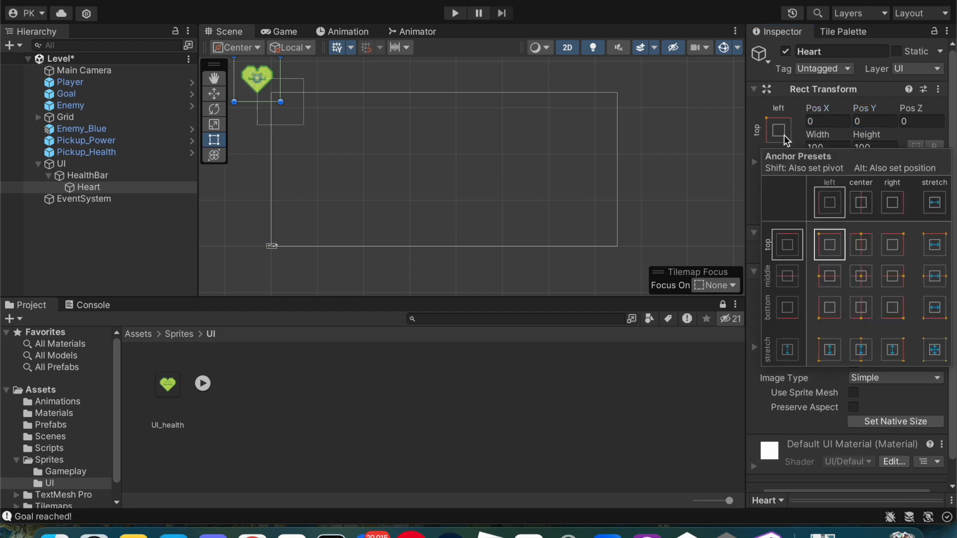
{"action": "left_click", "coordinate": [862, 277]}
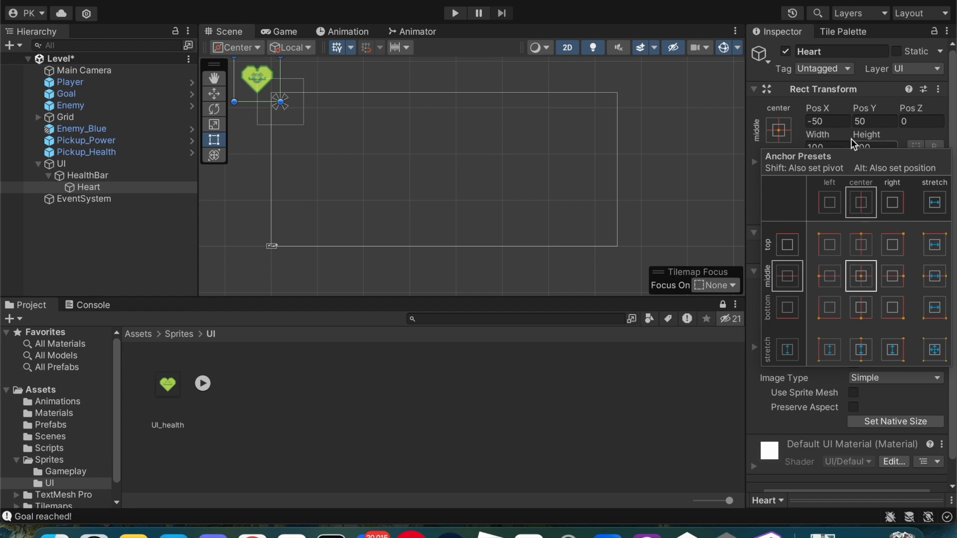
{"action": "left_click", "coordinate": [816, 122]}
{"action": "type", "text": "0"}
{"action": "left_click", "coordinate": [860, 121]}
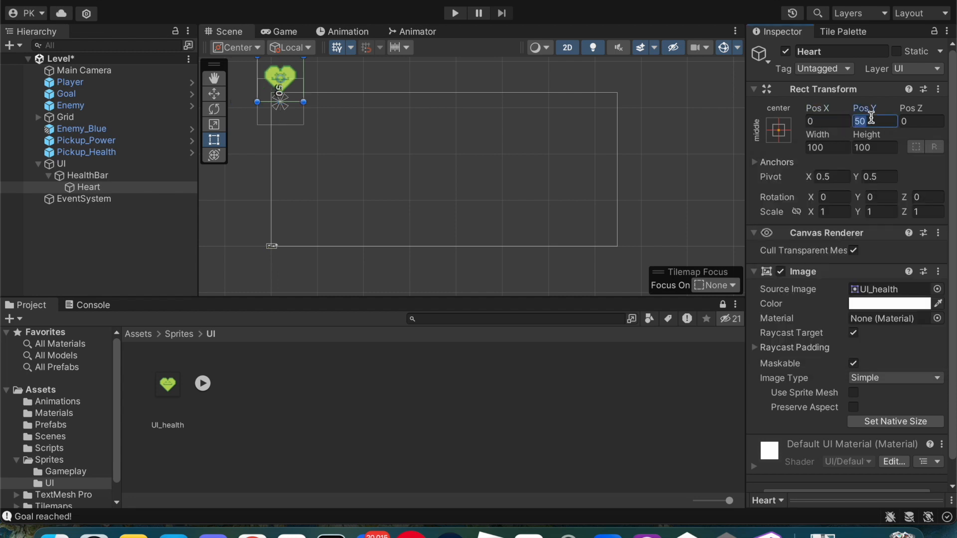
{"action": "type", "text": "0"}
{"action": "left_click", "coordinate": [145, 174]}
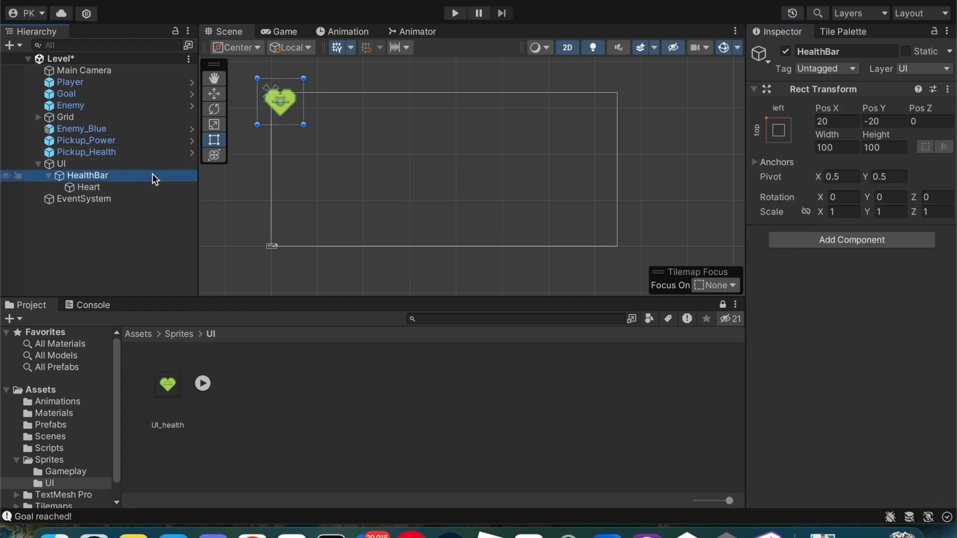
{"action": "left_click", "coordinate": [111, 187]}
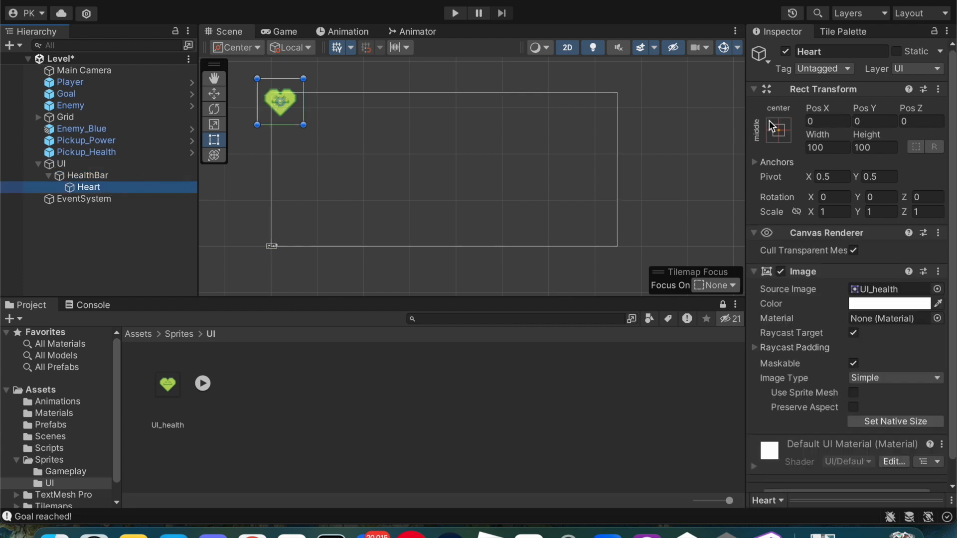
- Move the Heart image down and right inside the canvas corner and set its position to X 50, Y -50
{"action": "left_click", "coordinate": [103, 177]}
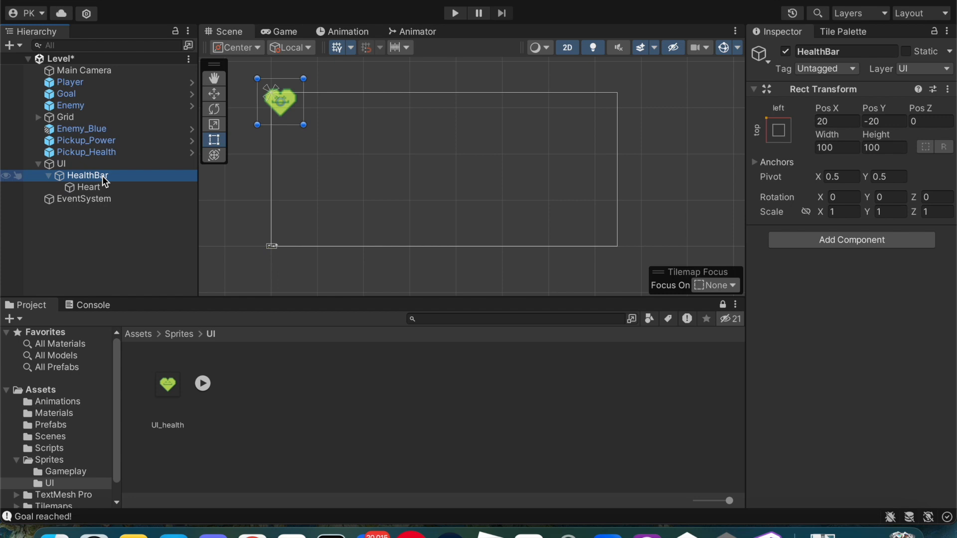
{"action": "left_click", "coordinate": [103, 186]}
{"action": "left_click", "coordinate": [828, 121]}
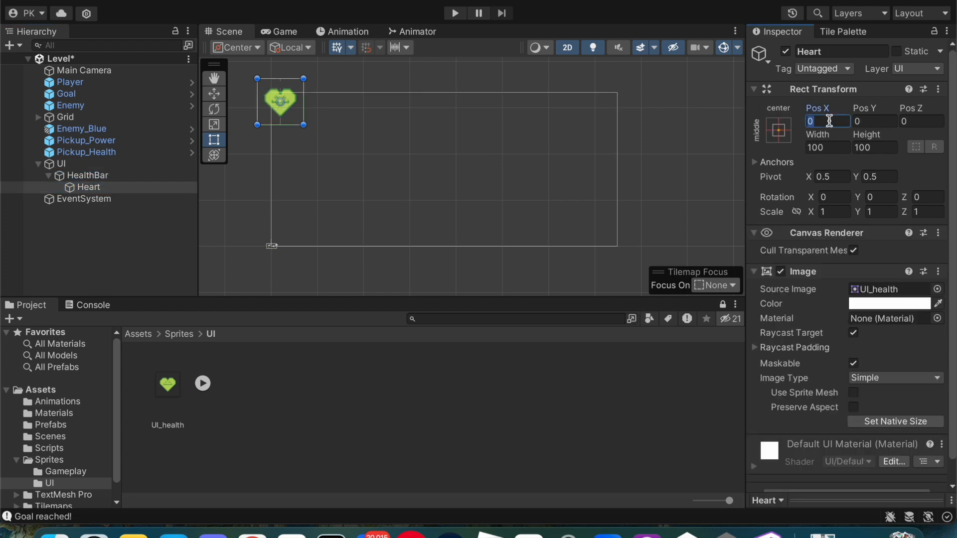
{"action": "left_click", "coordinate": [214, 93]}
{"action": "left_click_drag", "start_coordinate": [290, 103], "coordinate": [313, 123]}
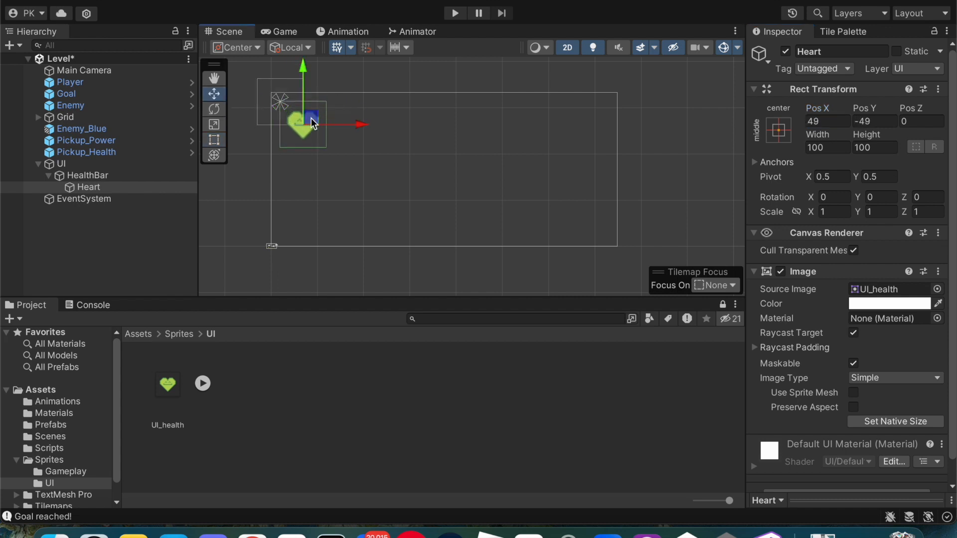
{"action": "left_click", "coordinate": [831, 122]}
{"action": "type", "text": "50"}
{"action": "left_click", "coordinate": [871, 121]}
{"action": "type", "text": "-50"}
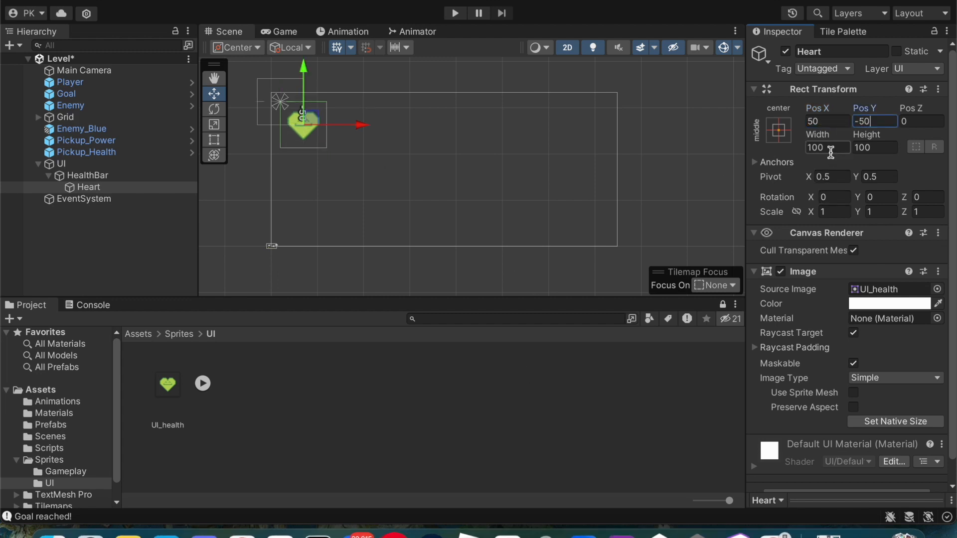
- Scale the Heart image to 0.5 in X and Y
{"action": "left_click", "coordinate": [833, 211]}
{"action": "type", "text": "0.5"}
{"action": "left_click", "coordinate": [889, 211]}
{"action": "type", "text": "0.5"}
- Set the Heart image's position to X 30, Y -30 and save the scene
{"action": "left_click", "coordinate": [829, 120]}
{"action": "type", "text": "30"}
{"action": "left_click", "coordinate": [873, 122]}
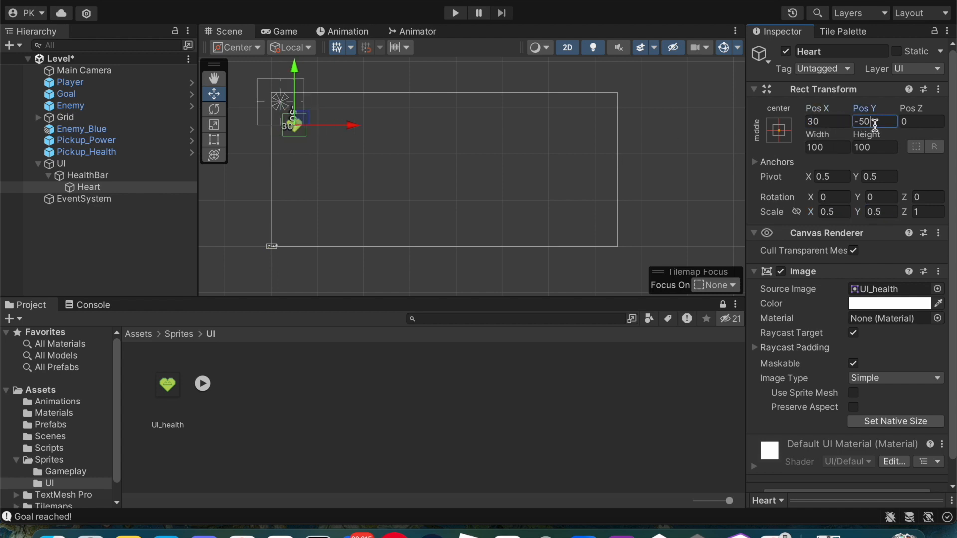
{"action": "left_click", "coordinate": [875, 122]}
{"action": "key", "text": "BackSpace"}
{"action": "key", "text": "BackSpace"}
{"action": "type", "text": "30"}
{"action": "key", "text": "super+s"}
{"action": "scroll", "coordinate": [376, 120], "scroll_direction": "up", "scroll_amount": 2}
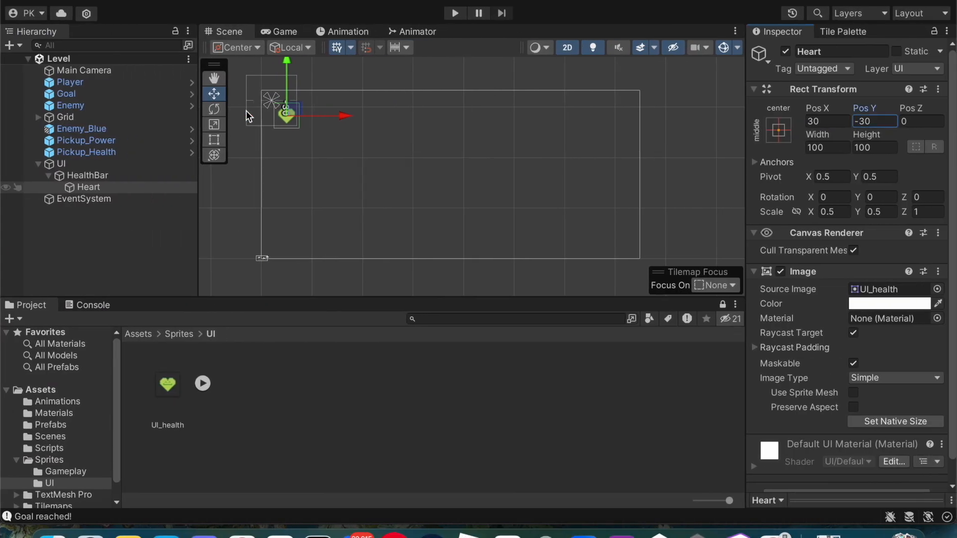
- Create a prefab from the Heart object in the Prefabs folder
{"action": "left_click", "coordinate": [96, 187]}
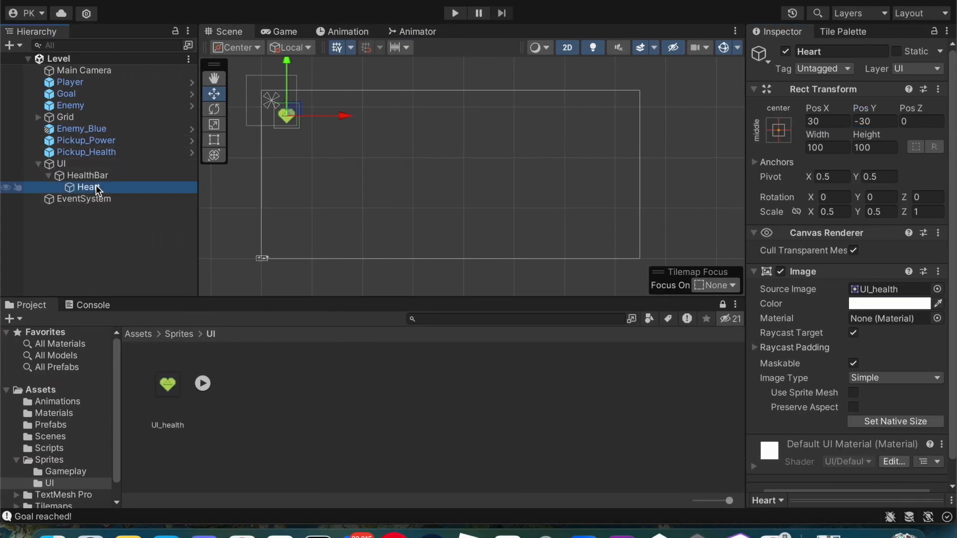
{"action": "left_click", "coordinate": [50, 425]}
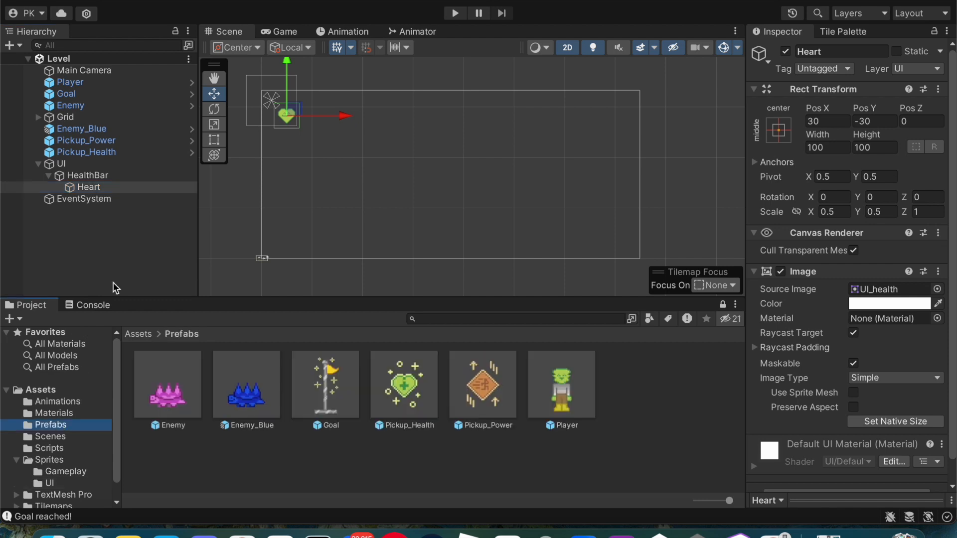
{"action": "left_click", "coordinate": [122, 186]}
{"action": "left_click_drag", "start_coordinate": [136, 185], "coordinate": [477, 379]}
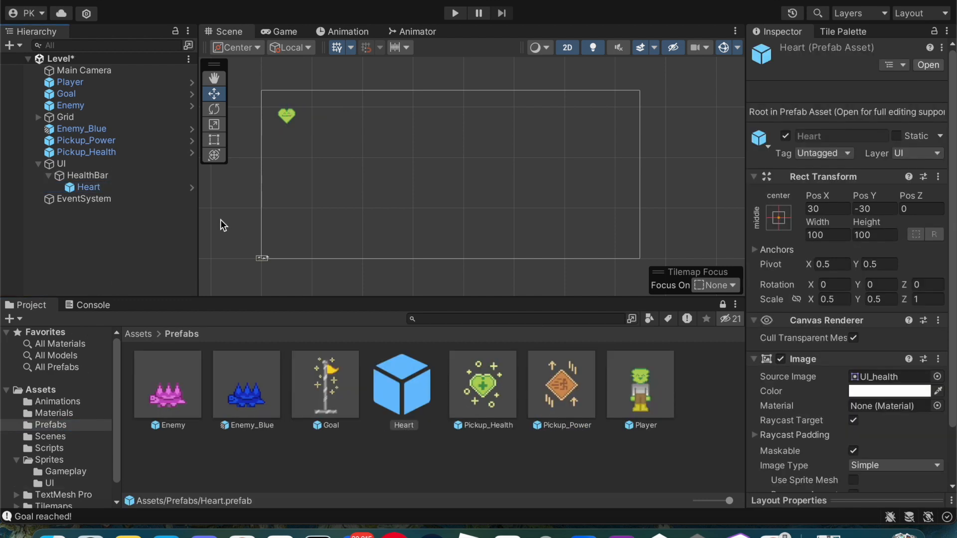
- Duplicate the Heart prefab instance seven times under HealthBar
{"action": "left_click", "coordinate": [102, 186]}
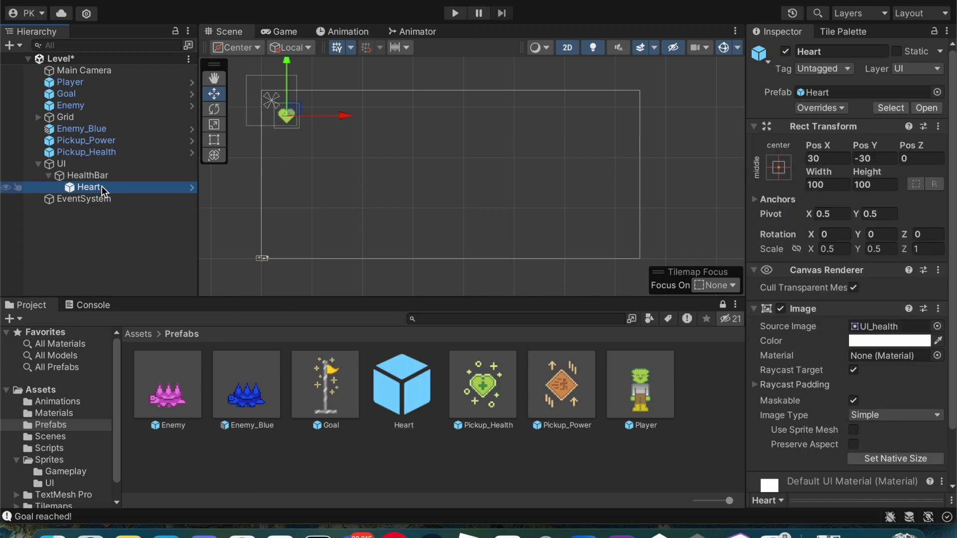
{"action": "key", "text": "super+d"}
{"action": "key", "text": "super+d"}
{"action": "key", "text": "super+d"}
{"action": "key", "text": "super+d"}
{"action": "key", "text": "super+d"}
{"action": "key", "text": "super+d"}
{"action": "key", "text": "super+d"}
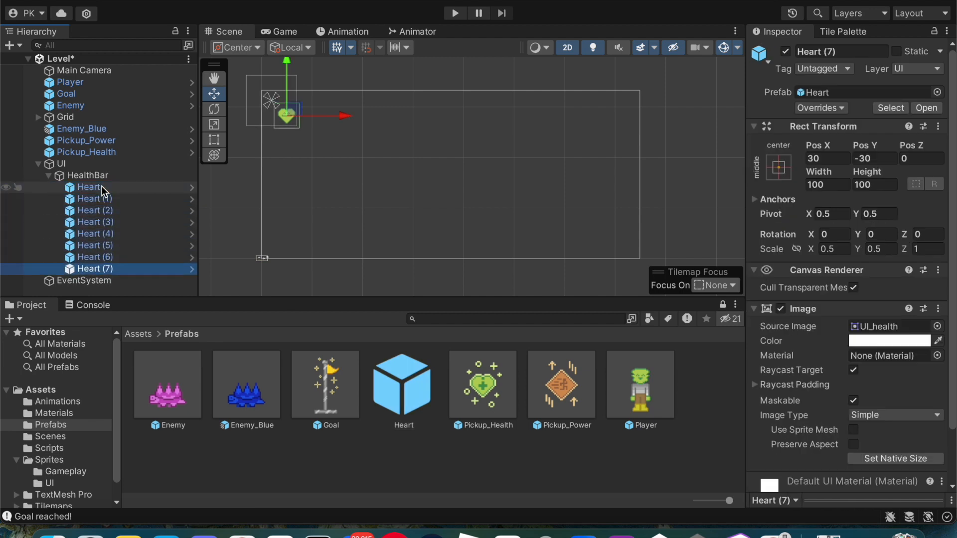
- Set the X position of Heart (1) to 70
{"action": "left_click", "coordinate": [100, 197]}
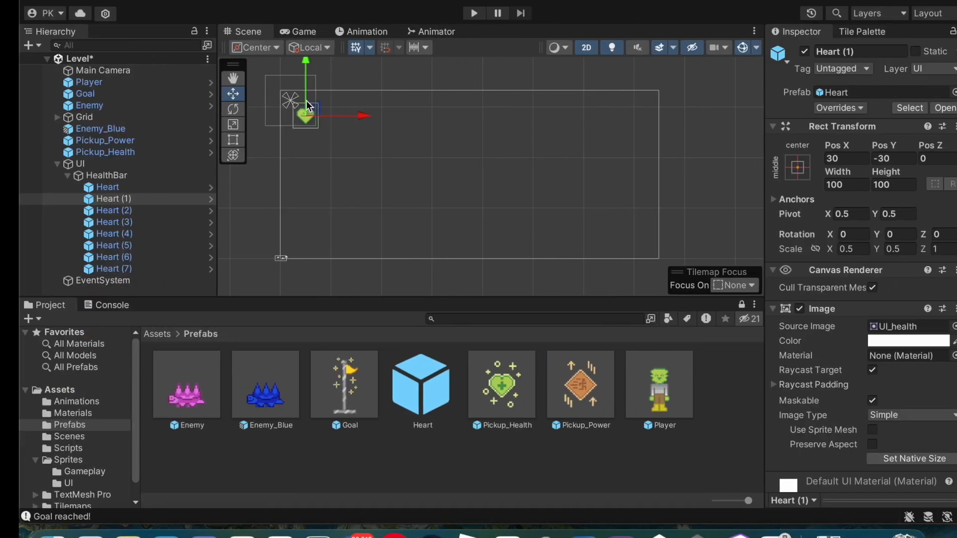
{"action": "left_click", "coordinate": [109, 197]}
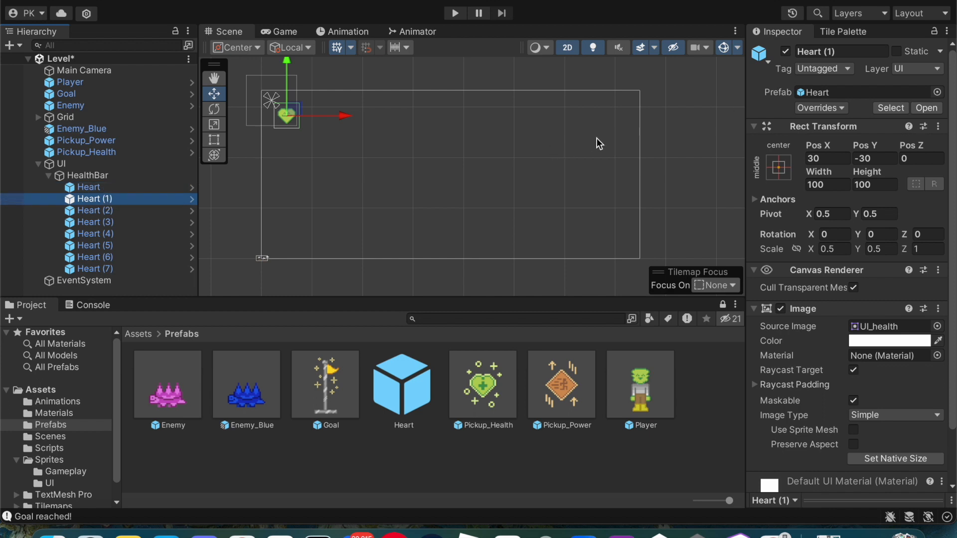
{"action": "left_click", "coordinate": [817, 158]}
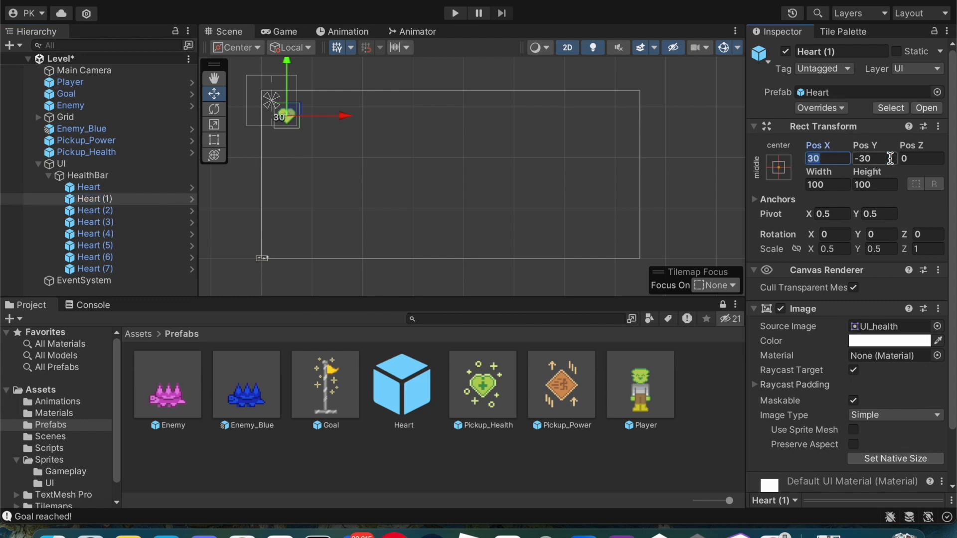
{"action": "type", "text": "70"}
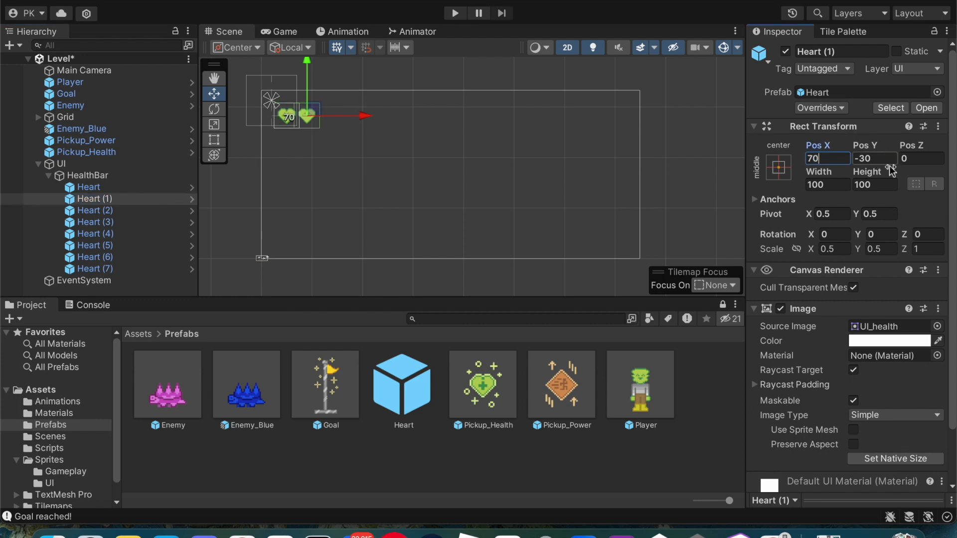
{"action": "scroll", "coordinate": [340, 117], "scroll_direction": "up", "scroll_amount": 2}
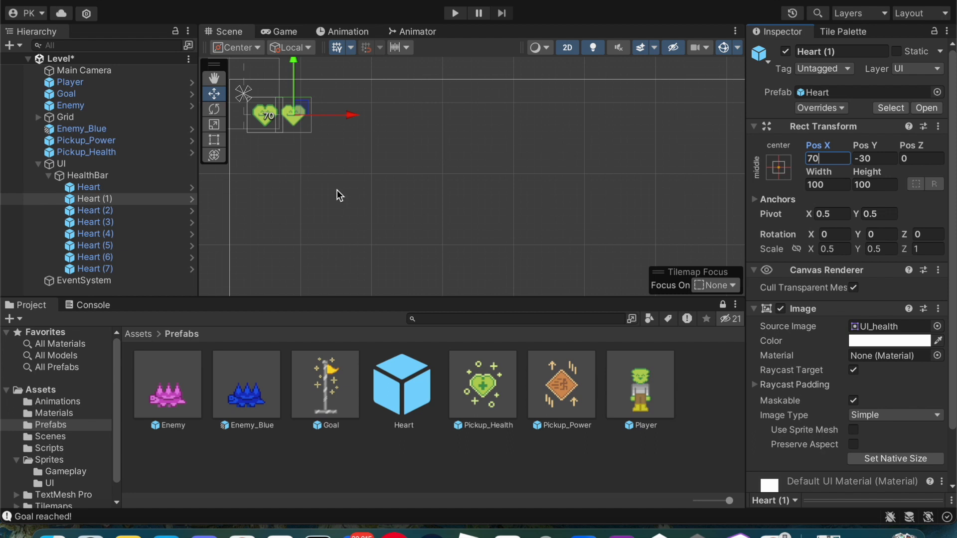
- Set the X position of Heart (2) to 100
{"action": "left_click", "coordinate": [128, 209]}
{"action": "left_click", "coordinate": [835, 158]}
{"action": "type", "text": "00"}
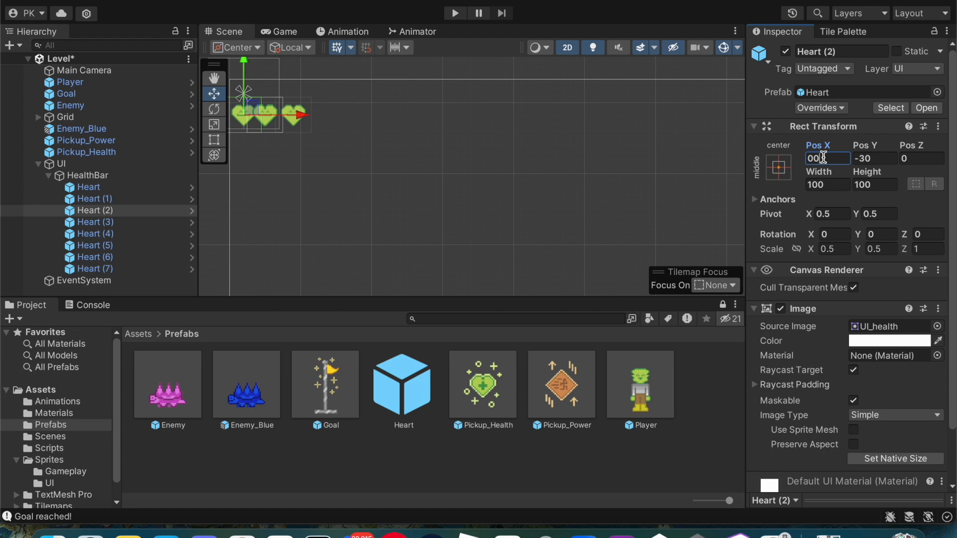
{"action": "type", "text": "1"}
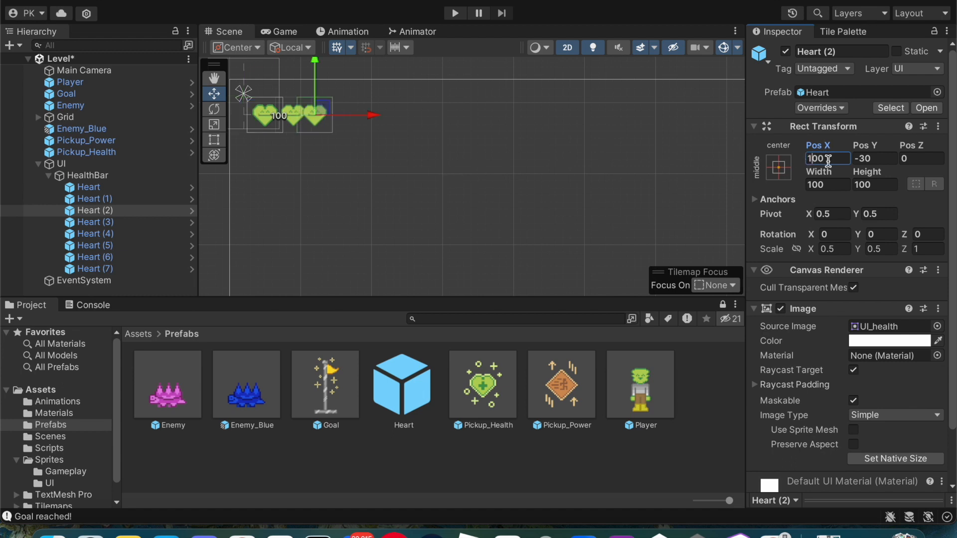
- Change the X position of Heart (1) to 80
{"action": "left_click", "coordinate": [179, 199]}
{"action": "left_click", "coordinate": [839, 158]}
{"action": "type", "text": "80"}
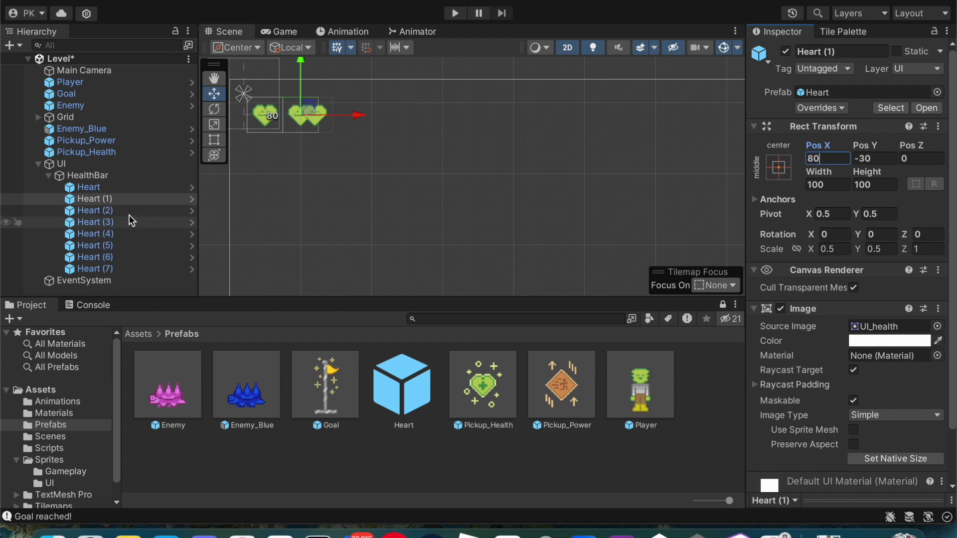
- Change the X position of Heart (2) to 130
{"action": "left_click", "coordinate": [130, 210]}
{"action": "left_click", "coordinate": [819, 159]}
{"action": "type", "text": "110"}
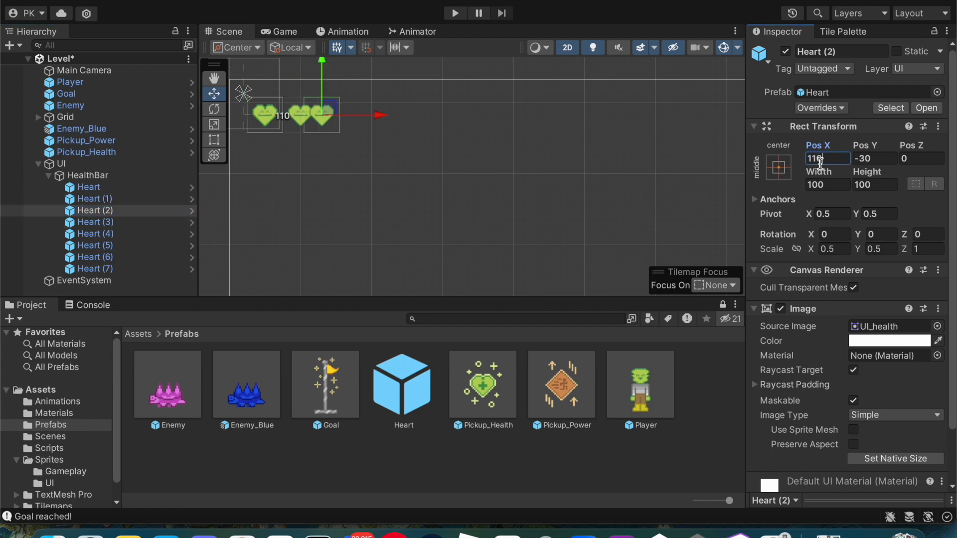
{"action": "key", "text": "Left"}
{"action": "key", "text": "BackSpace"}
{"action": "type", "text": "2"}
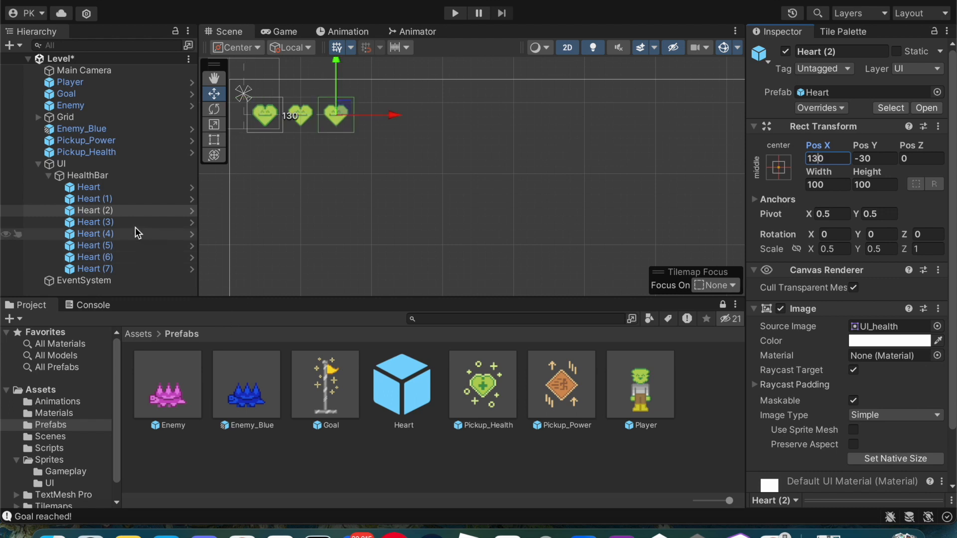
- Set the X position of Heart (3) to 180 to continue the evenly spaced row
{"action": "left_click", "coordinate": [134, 222]}
{"action": "left_click", "coordinate": [827, 158]}
{"action": "type", "text": "1"}
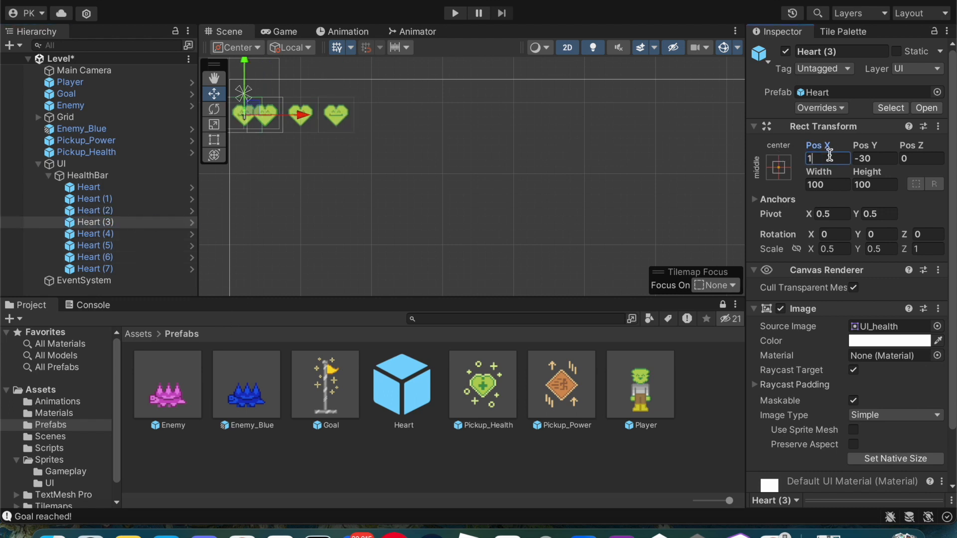
{"action": "type", "text": "50"}
{"action": "key", "text": "Left"}
{"action": "key", "text": "BackSpace"}
{"action": "type", "text": "8"}
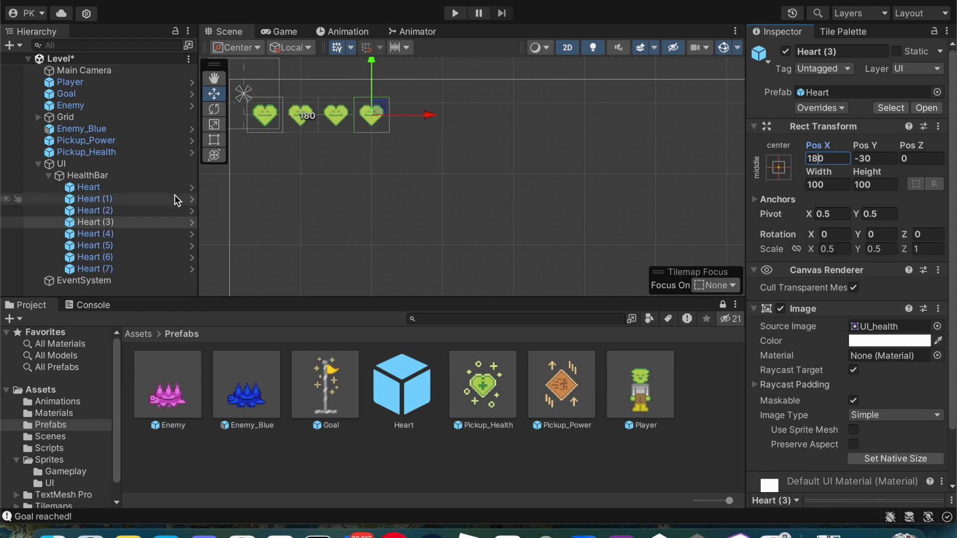
- Set the X position of Heart (4) to 230
{"action": "left_click", "coordinate": [136, 222]}
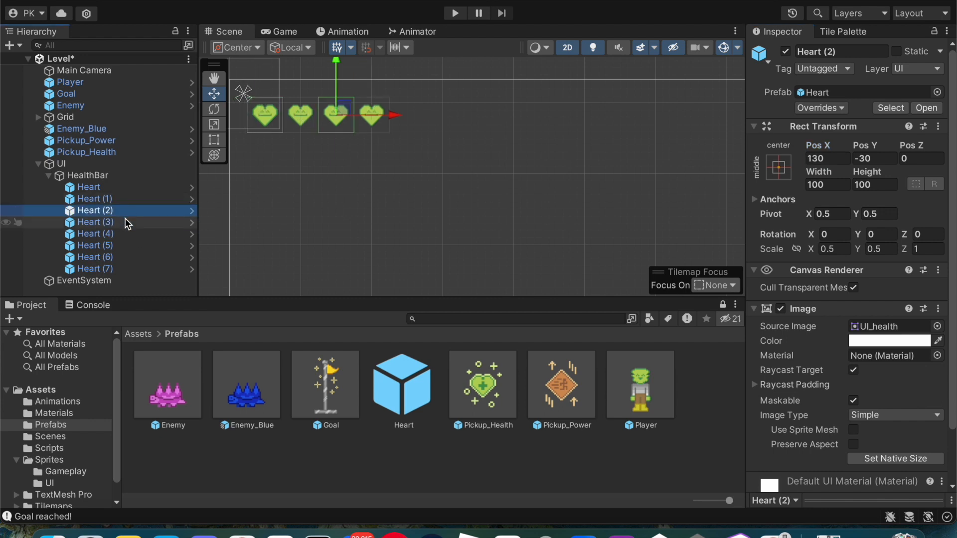
{"action": "left_click", "coordinate": [124, 233]}
{"action": "left_click", "coordinate": [826, 158]}
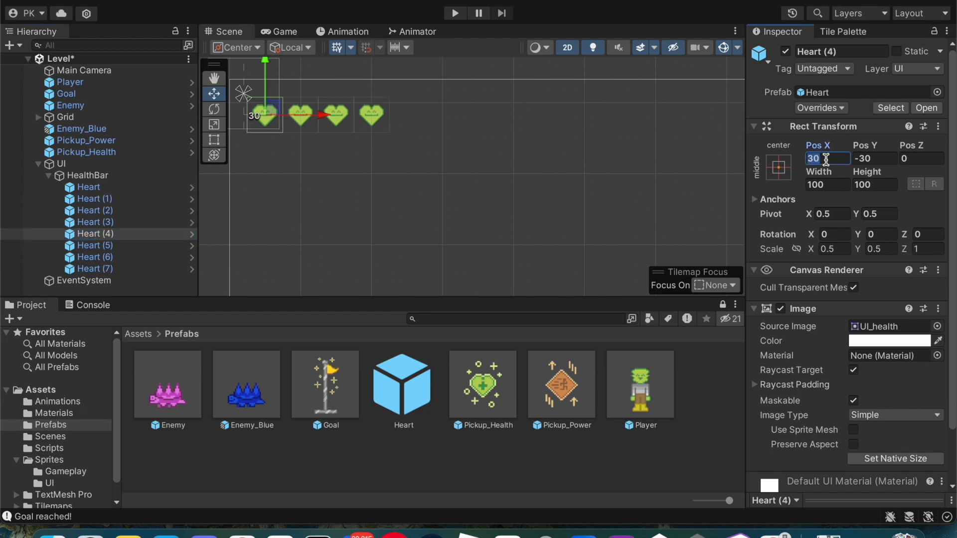
{"action": "type", "text": "210"}
{"action": "key", "text": "Left"}
{"action": "key", "text": "BackSpace"}
{"action": "type", "text": "2"}
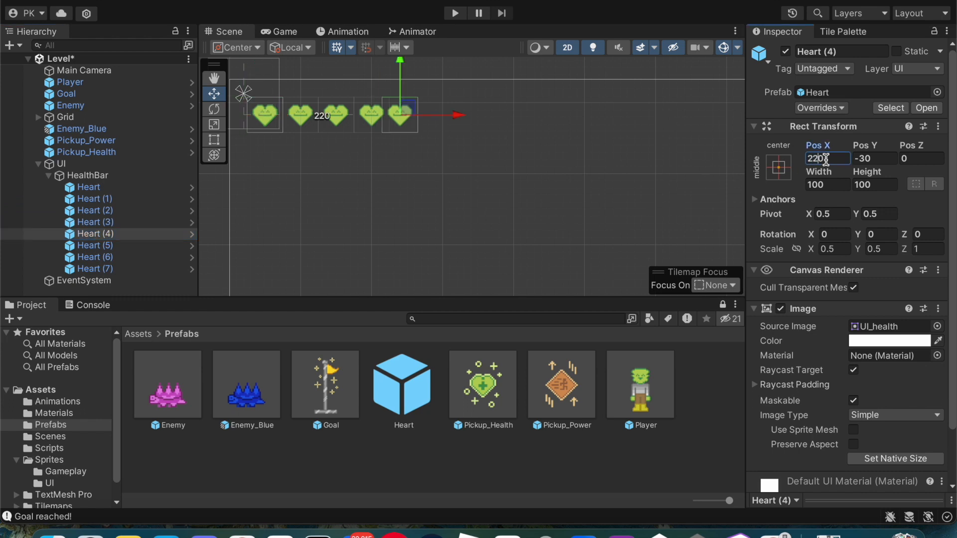
{"action": "key", "text": "Return"}
- Set the X position of Heart (5) to 280
{"action": "left_click", "coordinate": [147, 245]}
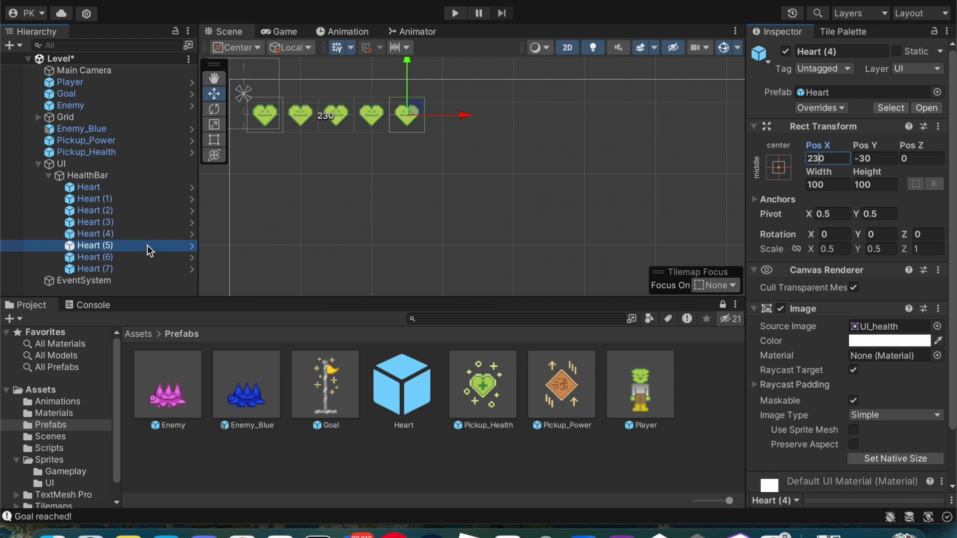
{"action": "left_click", "coordinate": [824, 158]}
{"action": "type", "text": "280"}
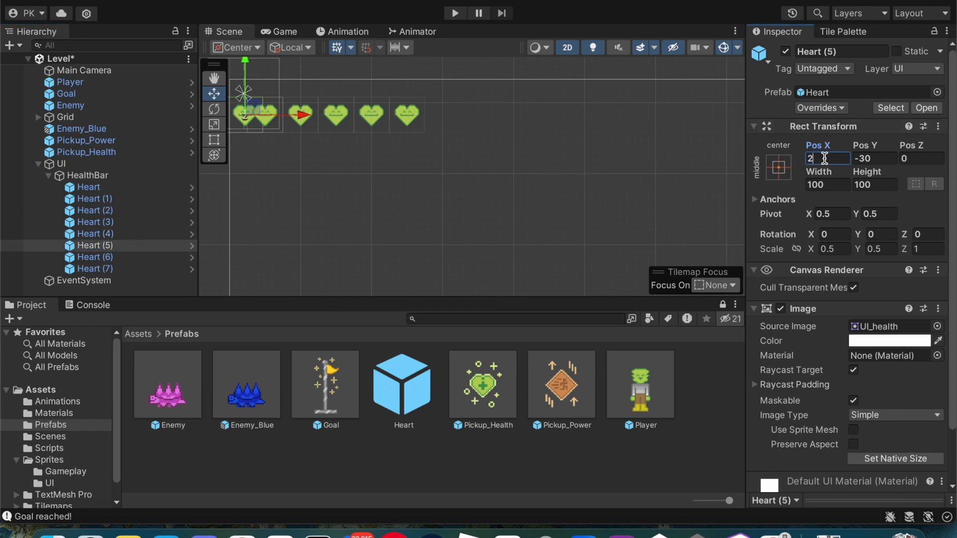
- Set the X position of Heart (6) to 330
{"action": "left_click", "coordinate": [108, 257]}
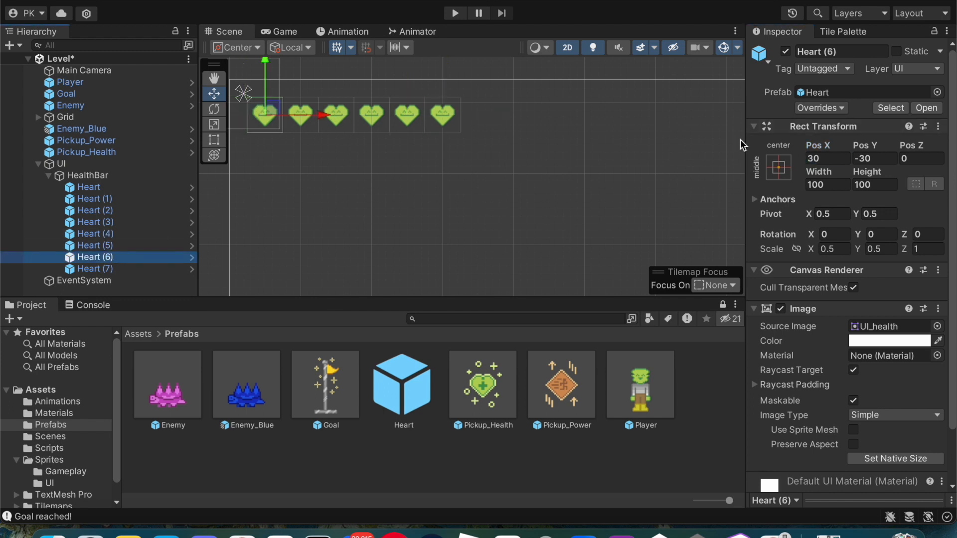
{"action": "left_click", "coordinate": [822, 158]}
{"action": "type", "text": "280"}
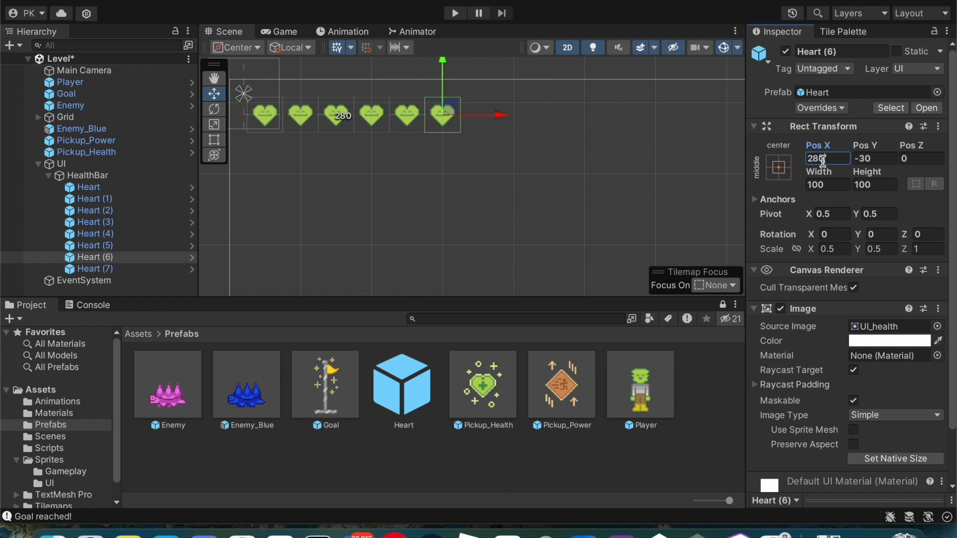
{"action": "key", "text": "BackSpace"}
{"action": "key", "text": "BackSpace"}
{"action": "key", "text": "BackSpace"}
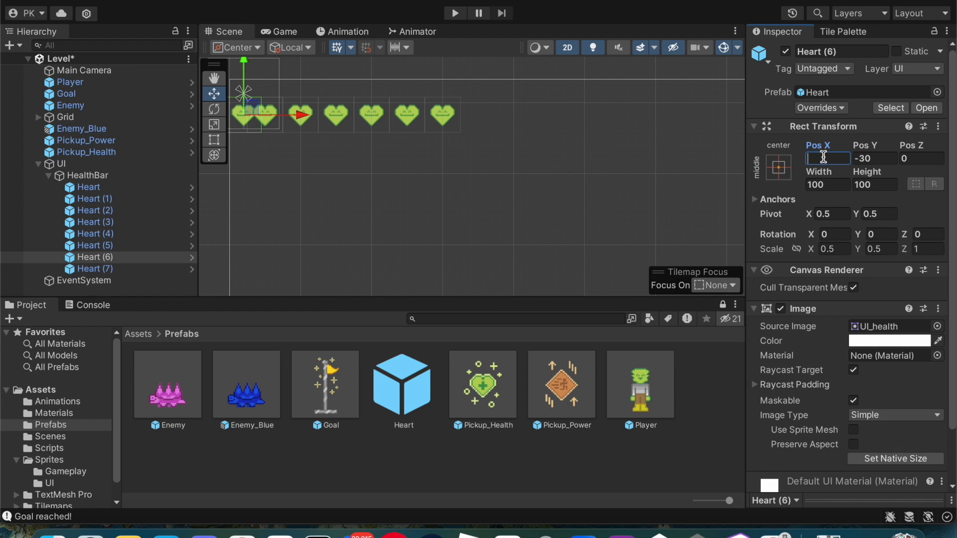
{"action": "type", "text": "320"}
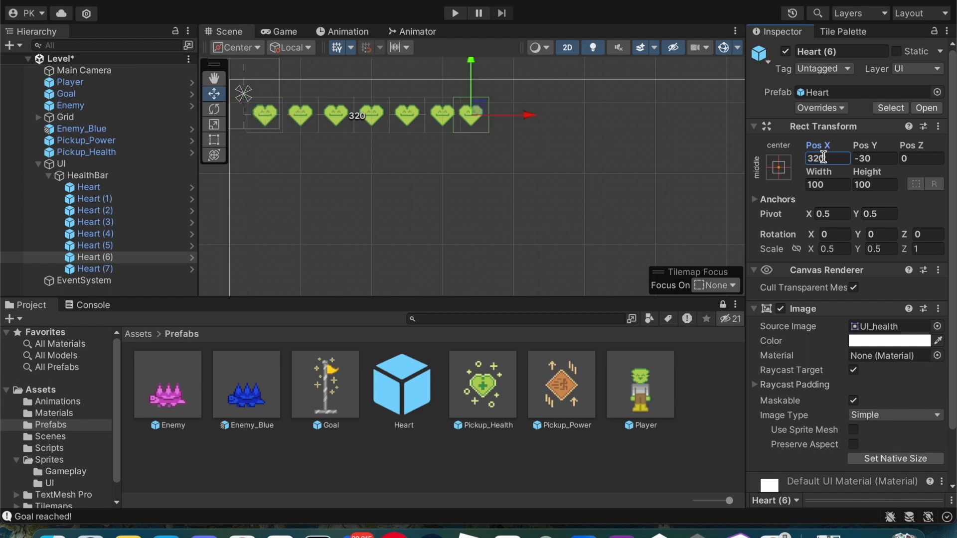
{"action": "key", "text": "BackSpace"}
{"action": "type", "text": "3"}
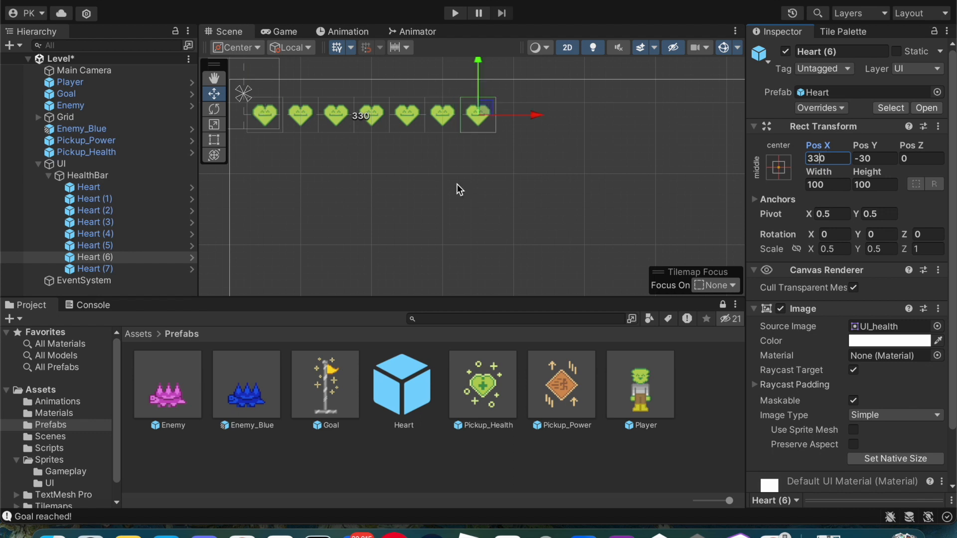
- Set the X position of Heart (7) to 380, completing the row of hearts, and save the scene
{"action": "left_click", "coordinate": [122, 270]}
{"action": "left_click", "coordinate": [831, 159]}
{"action": "type", "text": "320"}
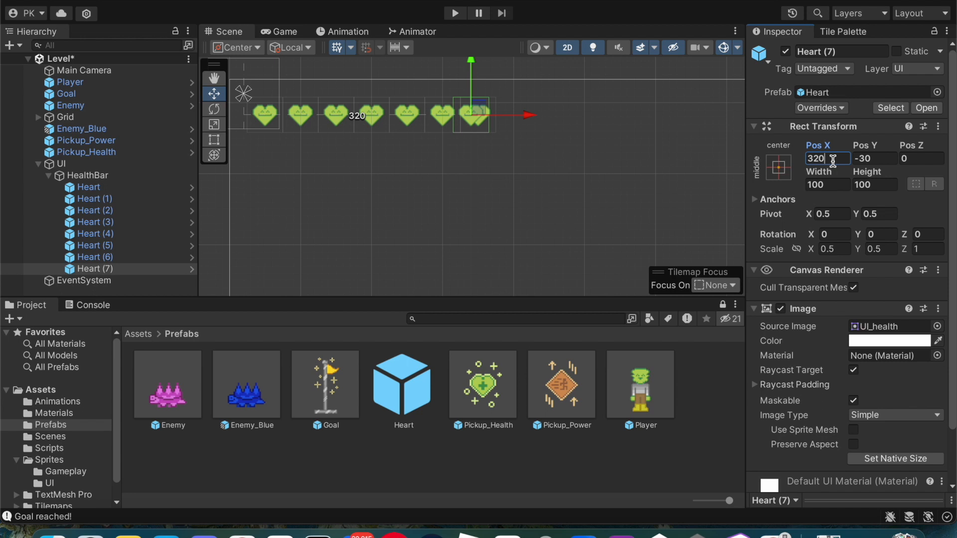
{"action": "key", "text": "BackSpace"}
{"action": "type", "text": "3"}
{"action": "key", "text": "BackSpace"}
{"action": "type", "text": "4"}
{"action": "key", "text": "BackSpace"}
{"action": "type", "text": "6"}
{"action": "key", "text": "BackSpace"}
{"action": "type", "text": "7"}
{"action": "key", "text": "BackSpace"}
{"action": "type", "text": "8"}
{"action": "key", "text": "BackSpace"}
{"action": "type", "text": "9"}
{"action": "key", "text": "BackSpace"}
{"action": "type", "text": "8"}
{"action": "key", "text": "super+s"}
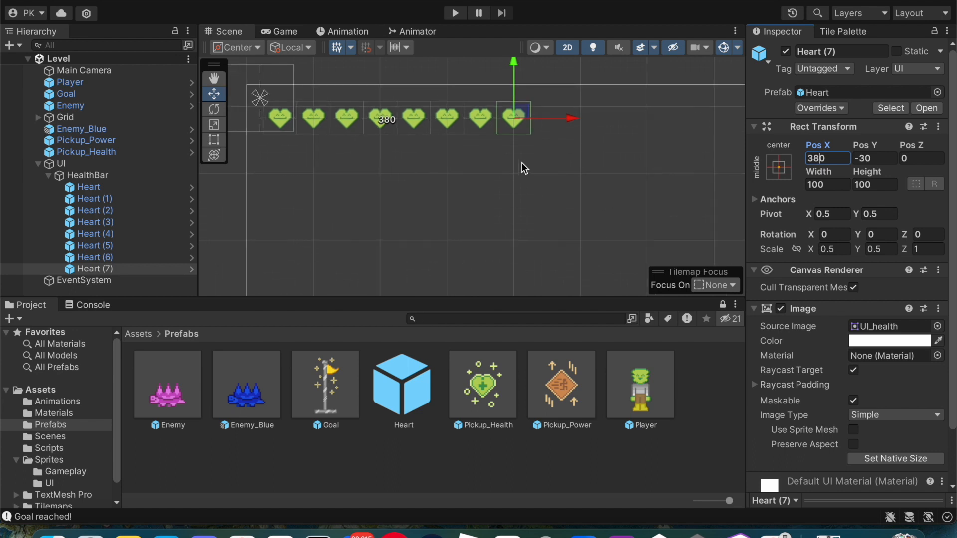
- Add a TextMeshPro text object as a child of the UI canvas
{"action": "scroll", "coordinate": [251, 70], "scroll_direction": "down", "scroll_amount": 2}
{"action": "scroll", "coordinate": [252, 72], "scroll_direction": "up", "scroll_amount": 1}
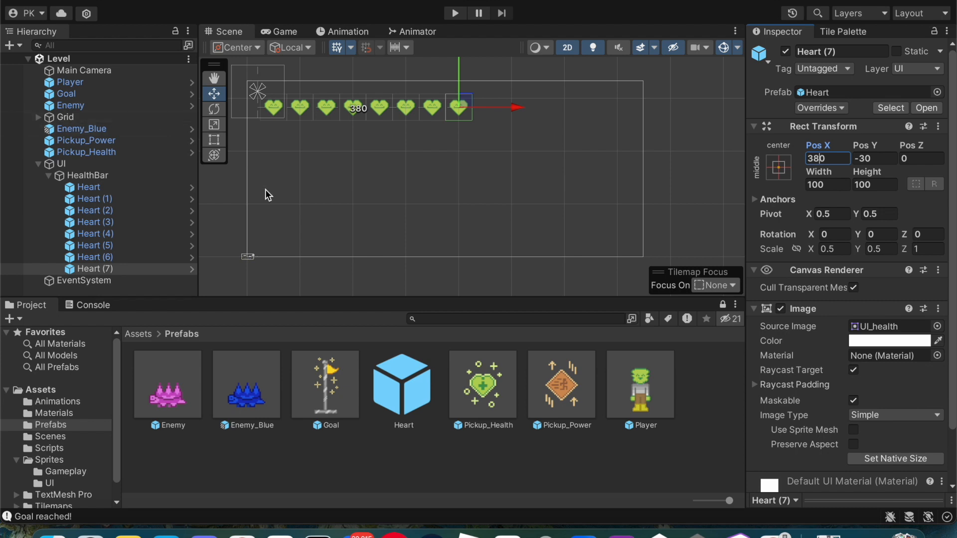
{"action": "left_click", "coordinate": [326, 88]}
{"action": "left_click", "coordinate": [269, 79]}
{"action": "left_click", "coordinate": [97, 172]}
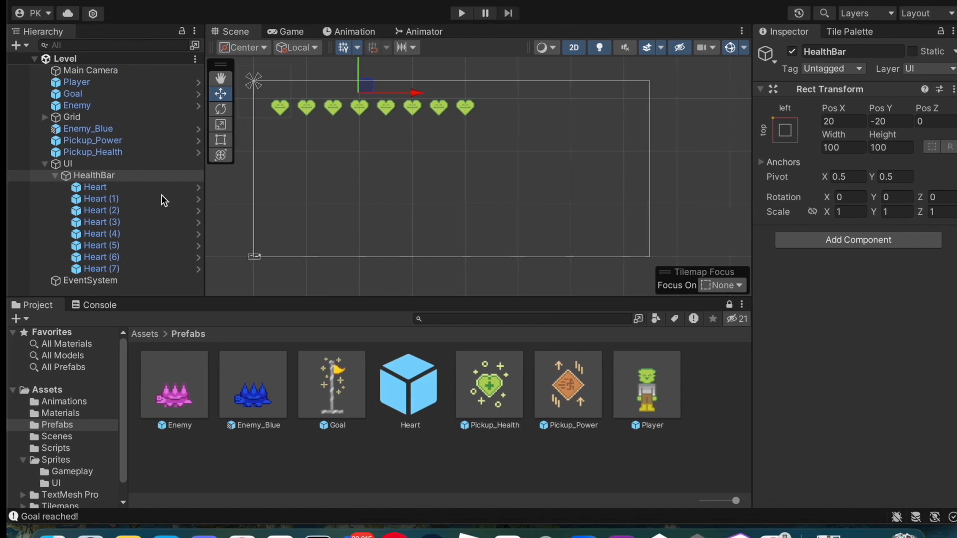
{"action": "left_click", "coordinate": [106, 166]}
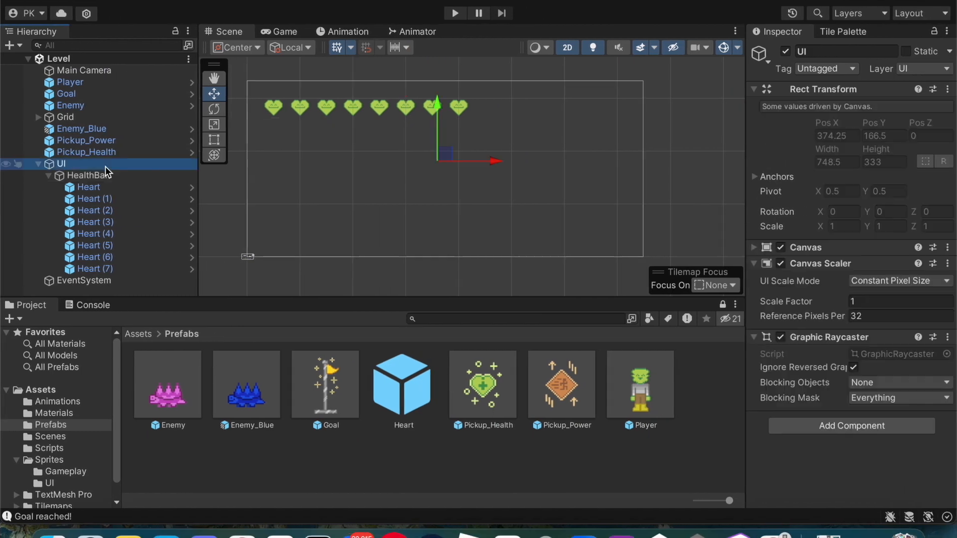
{"action": "right_click", "coordinate": [74, 164]}
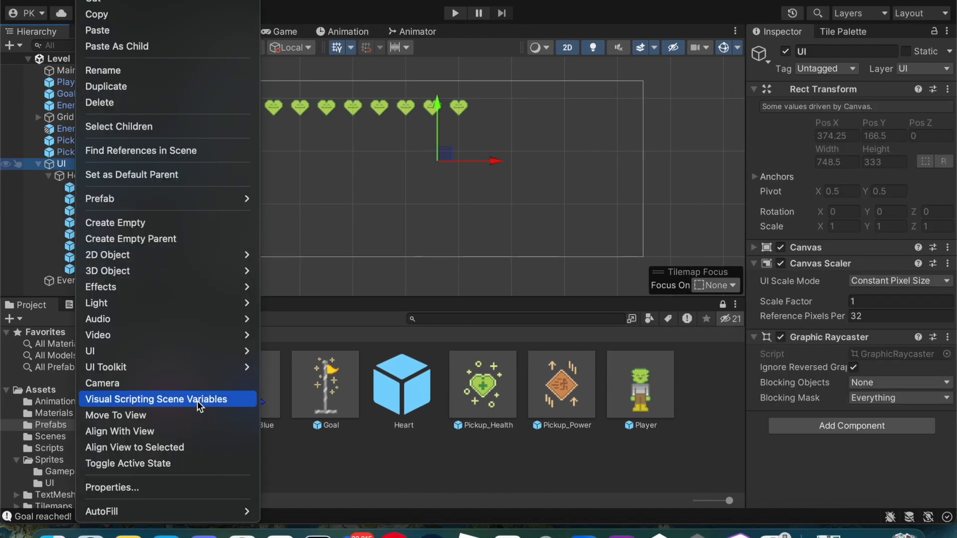
{"action": "mouse_move", "coordinate": [209, 351]}
{"action": "left_click", "coordinate": [311, 290]}
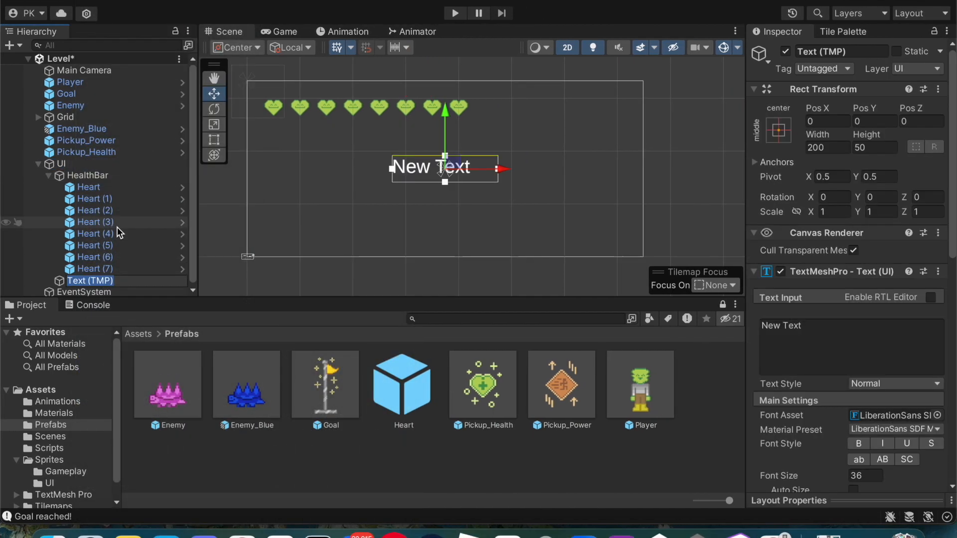
- Rename the new text object TextGameOver
{"action": "left_click", "coordinate": [811, 52]}
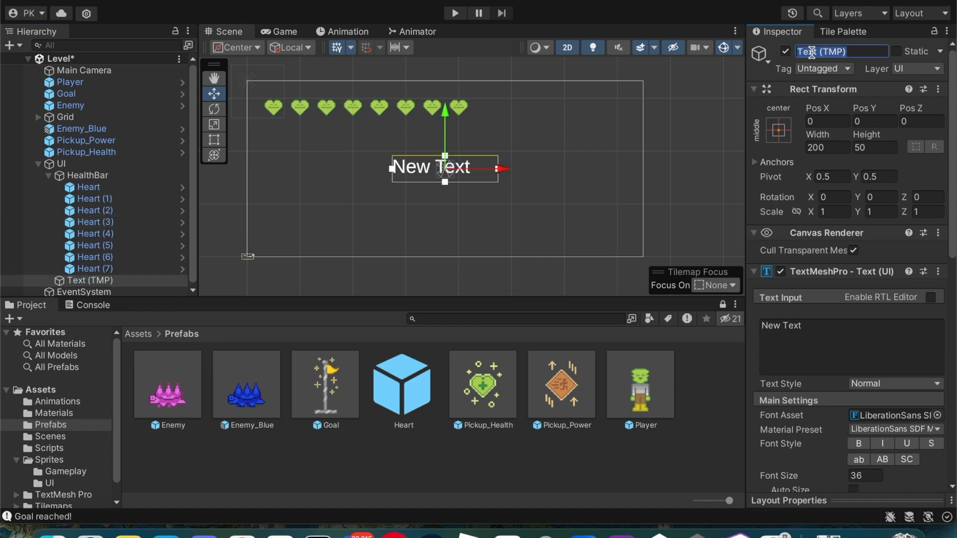
{"action": "type", "text": "GameOv"}
{"action": "key", "text": "BackSpace"}
{"action": "key", "text": "super+a"}
{"action": "type", "text": "TextGame"}
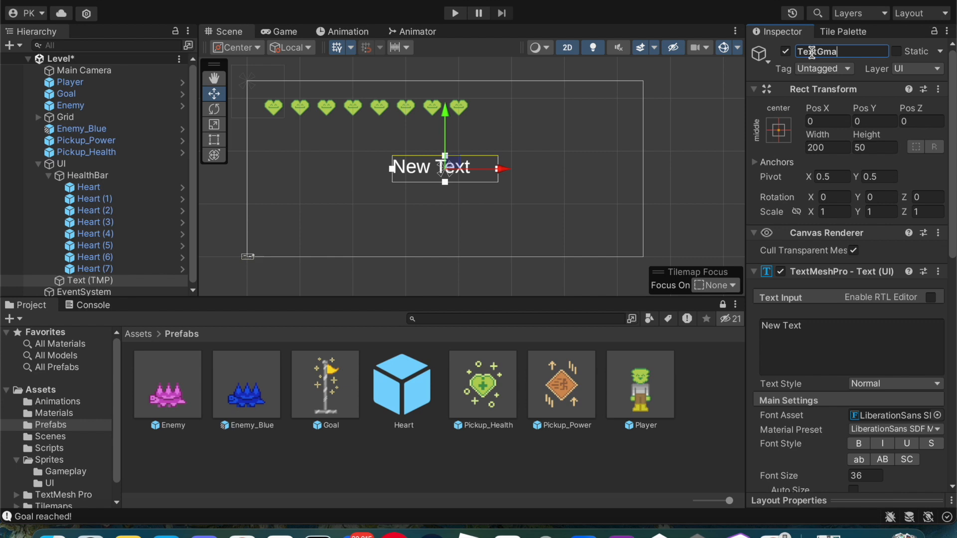
{"action": "type", "text": "Over"}
{"action": "key", "text": "Return"}
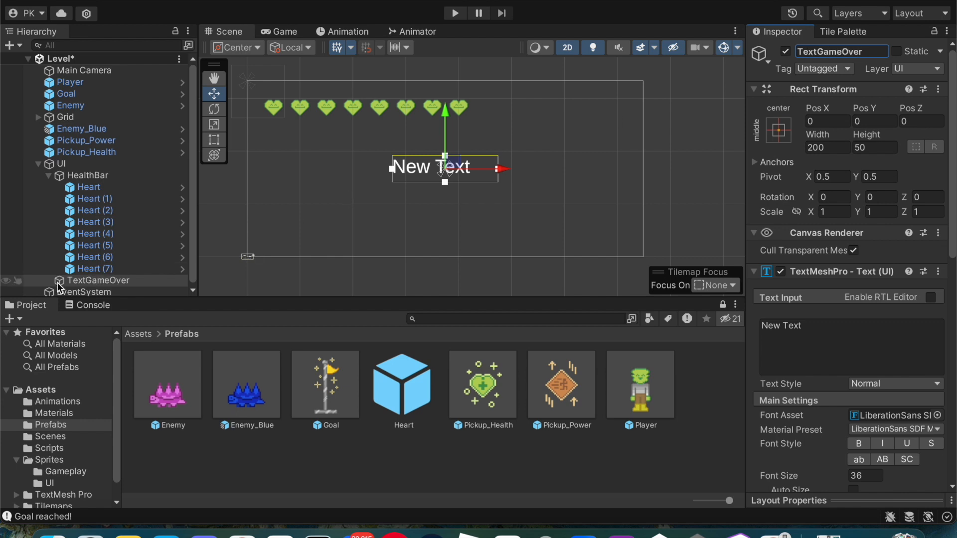
- Set the TextGameOver text content to "Game Over!"
{"action": "left_click", "coordinate": [871, 332]}
{"action": "type", "text": "Ga"}
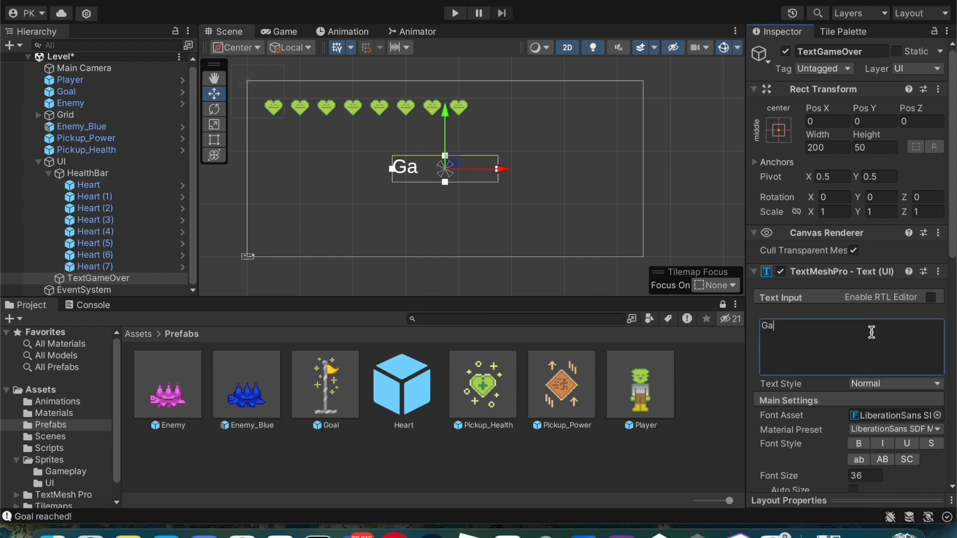
{"action": "type", "text": "me Over!"}
- Change the vertex color of the "Game Over!" text to light red
{"action": "scroll", "coordinate": [846, 398], "scroll_direction": "down", "scroll_amount": 3}
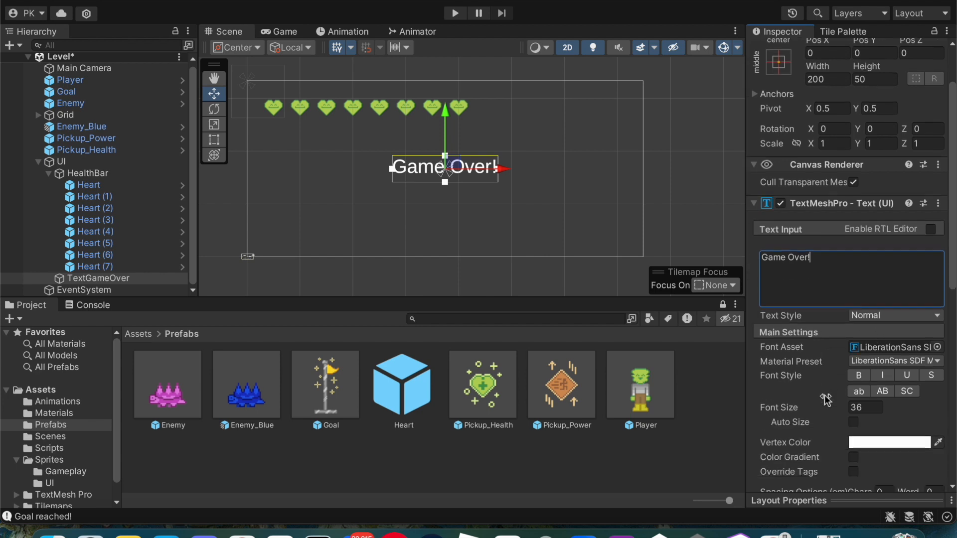
{"action": "scroll", "coordinate": [824, 396], "scroll_direction": "down", "scroll_amount": 2}
{"action": "scroll", "coordinate": [793, 270], "scroll_direction": "down", "scroll_amount": 1}
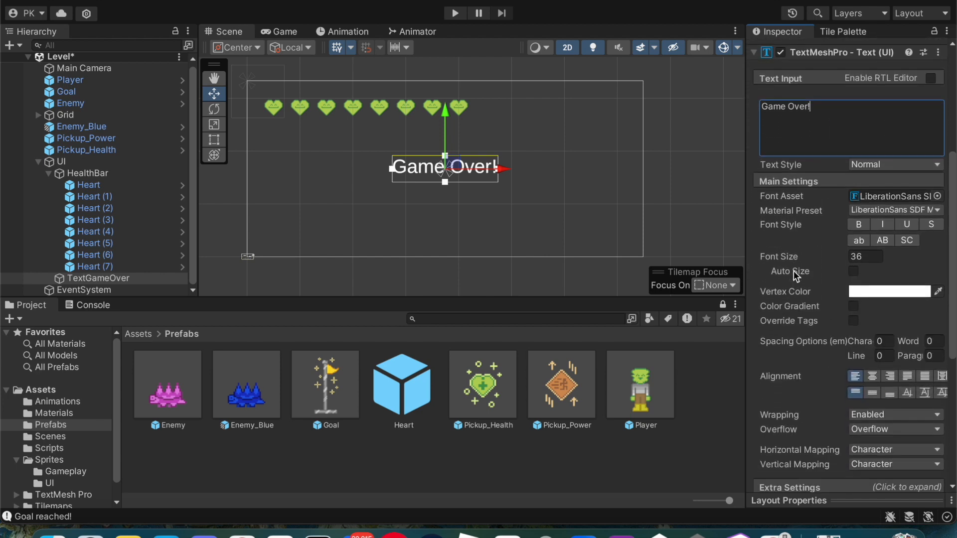
{"action": "left_click", "coordinate": [886, 280]}
{"action": "left_click_drag", "start_coordinate": [908, 277], "coordinate": [879, 251]}
{"action": "left_click", "coordinate": [798, 170]}
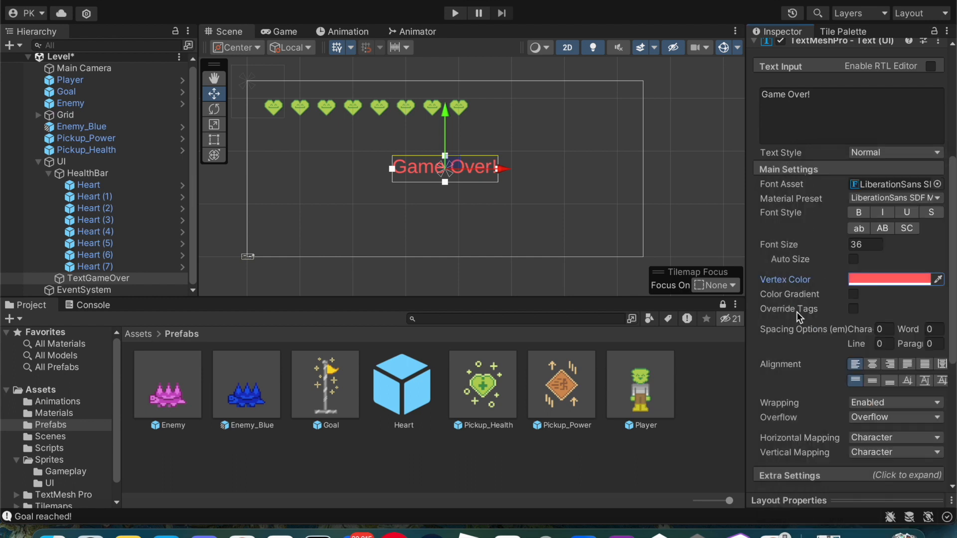
{"action": "scroll", "coordinate": [796, 312], "scroll_direction": "down", "scroll_amount": 1}
{"action": "scroll", "coordinate": [805, 206], "scroll_direction": "up", "scroll_amount": 4}
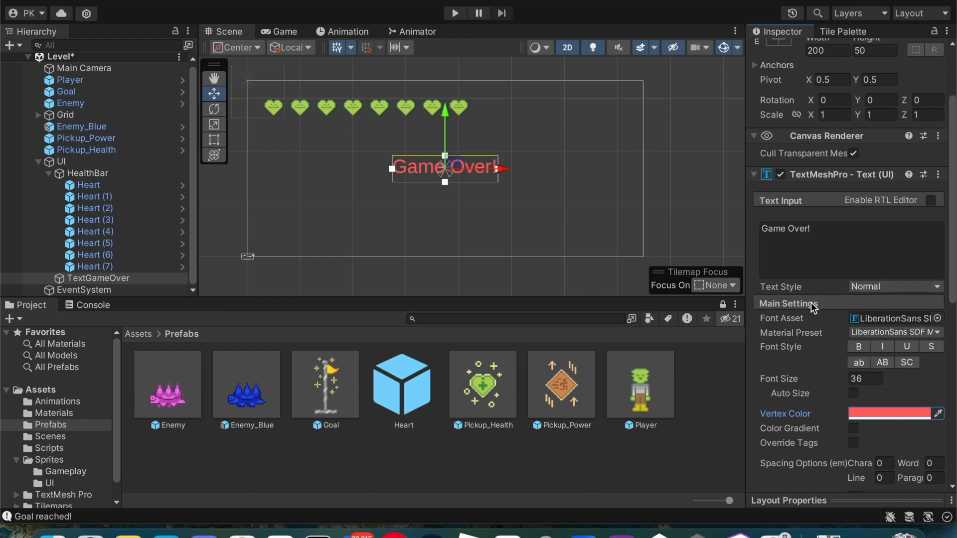
{"action": "scroll", "coordinate": [812, 305], "scroll_direction": "down", "scroll_amount": 1}
{"action": "scroll", "coordinate": [211, 183], "scroll_direction": "down", "scroll_amount": 1}
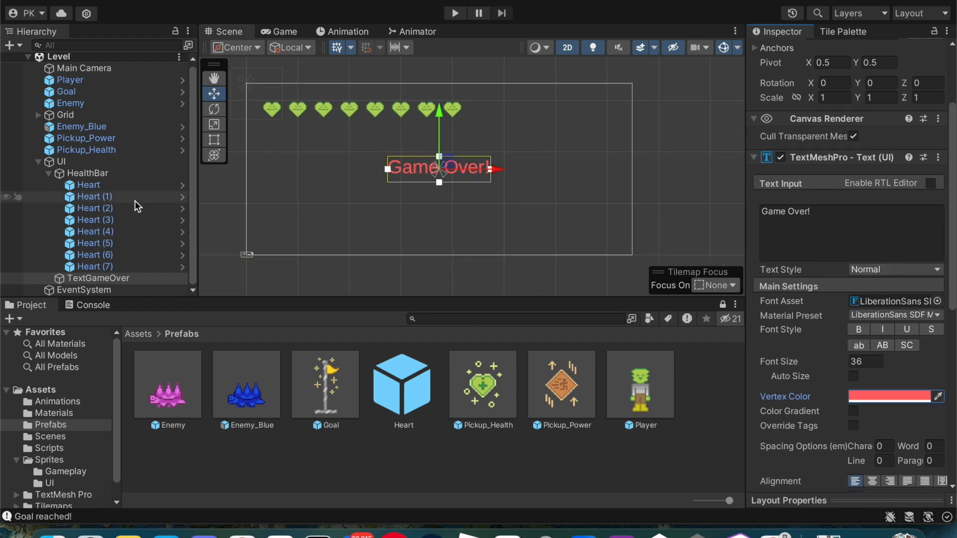
- Add a second TextMeshPro text object under the UI canvas
{"action": "left_click", "coordinate": [69, 160]}
{"action": "right_click", "coordinate": [68, 160]}
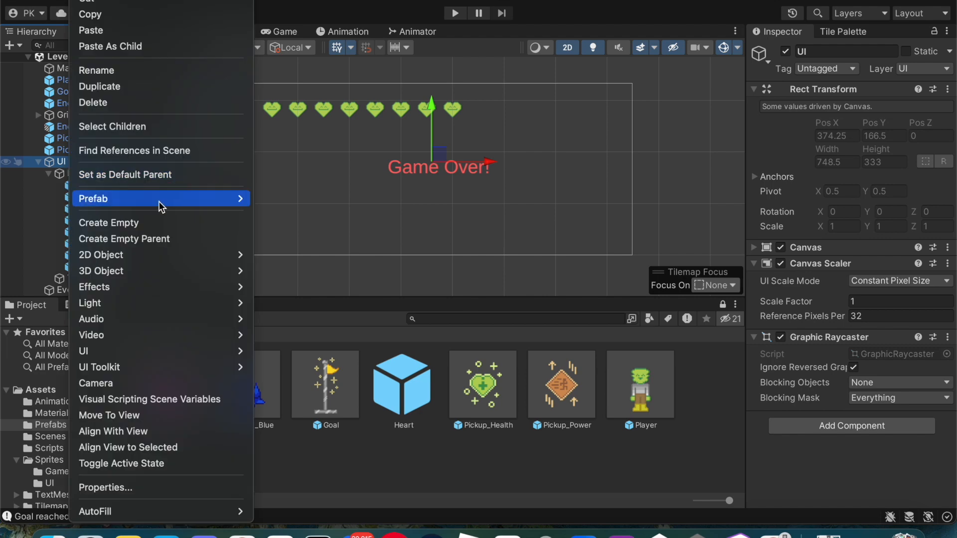
{"action": "mouse_move", "coordinate": [154, 351]}
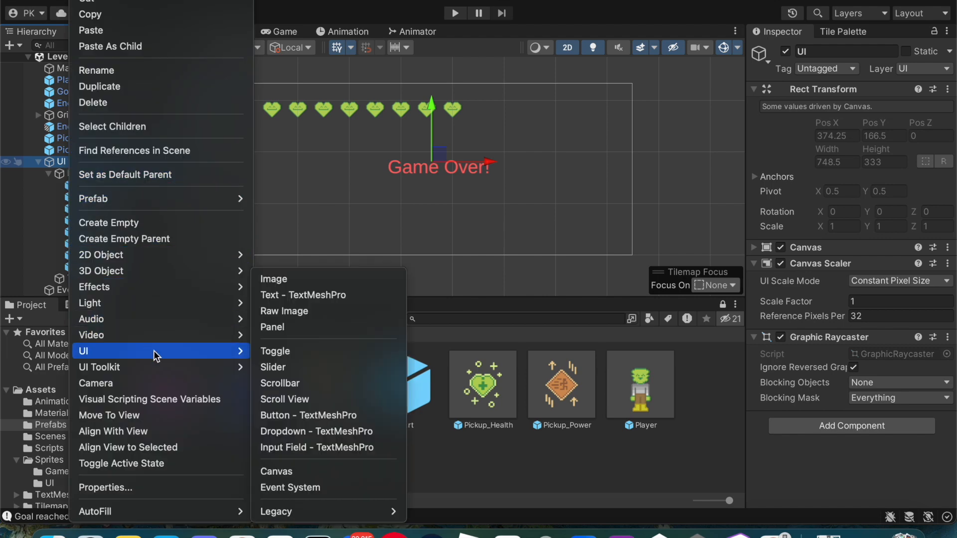
{"action": "left_click", "coordinate": [292, 298]}
- Rename the second text object TextLevelFinished
{"action": "left_click", "coordinate": [813, 51]}
{"action": "type", "text": "Text"}
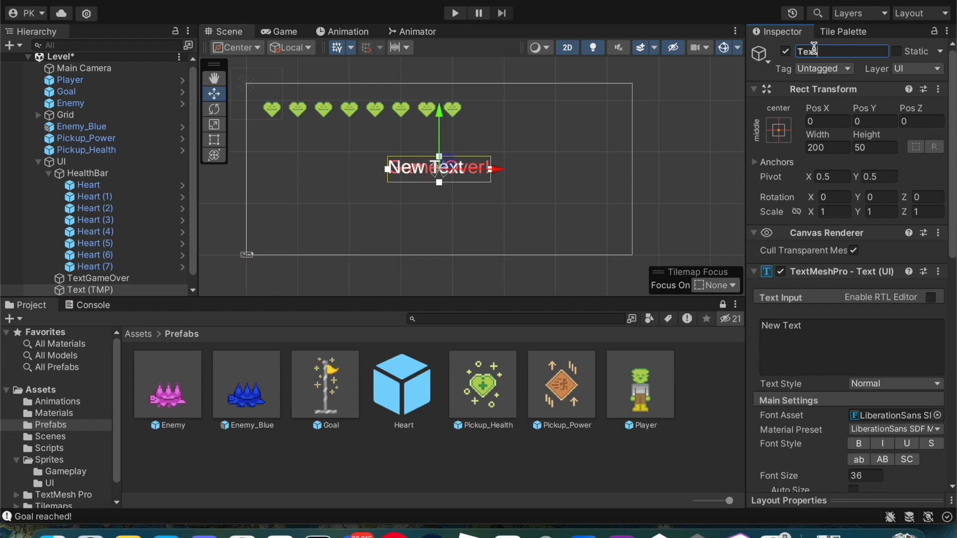
{"action": "type", "text": "LevelFinished"}
{"action": "key", "text": "Return"}
- Set the TextLevelFinished text content to "You Win!" and center it horizontally
{"action": "left_click", "coordinate": [837, 338]}
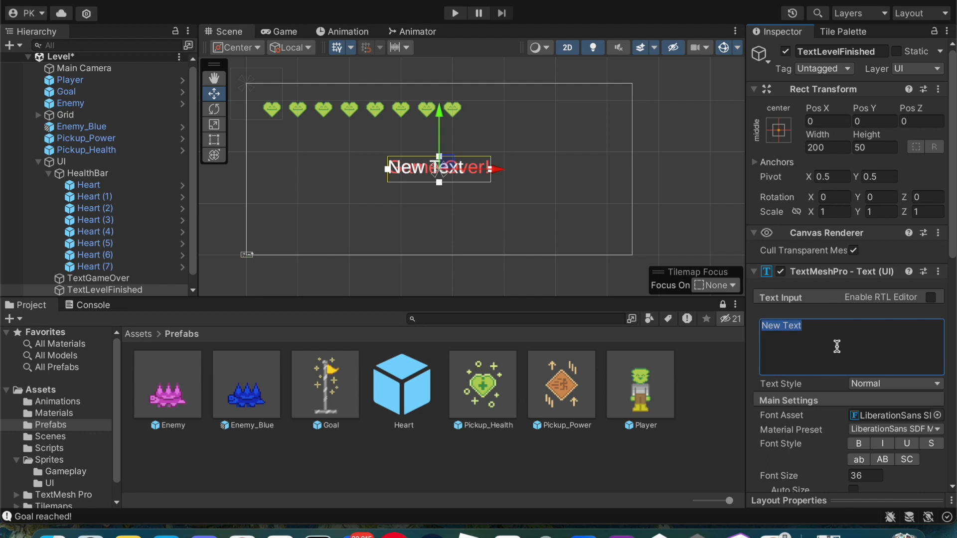
{"action": "type", "text": "You Win!"}
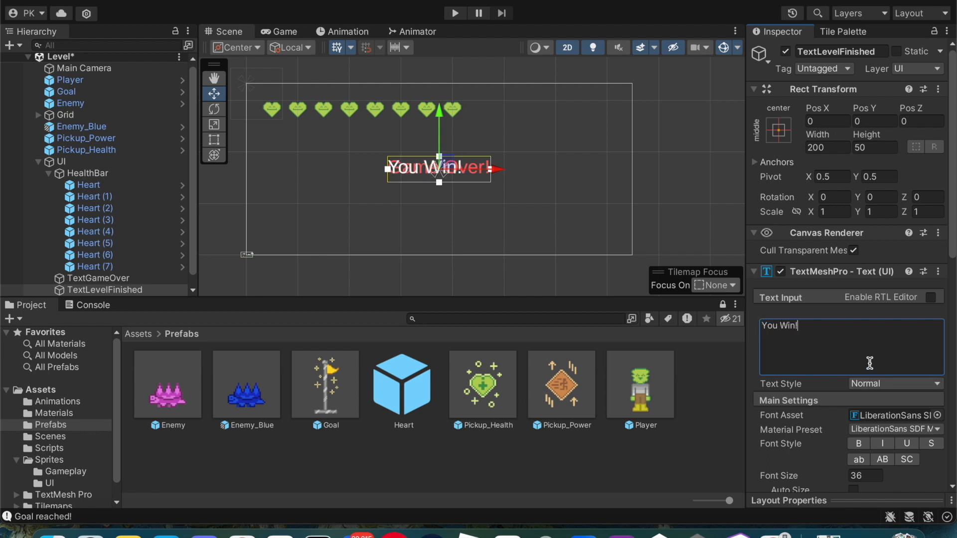
{"action": "scroll", "coordinate": [809, 432], "scroll_direction": "down", "scroll_amount": 5}
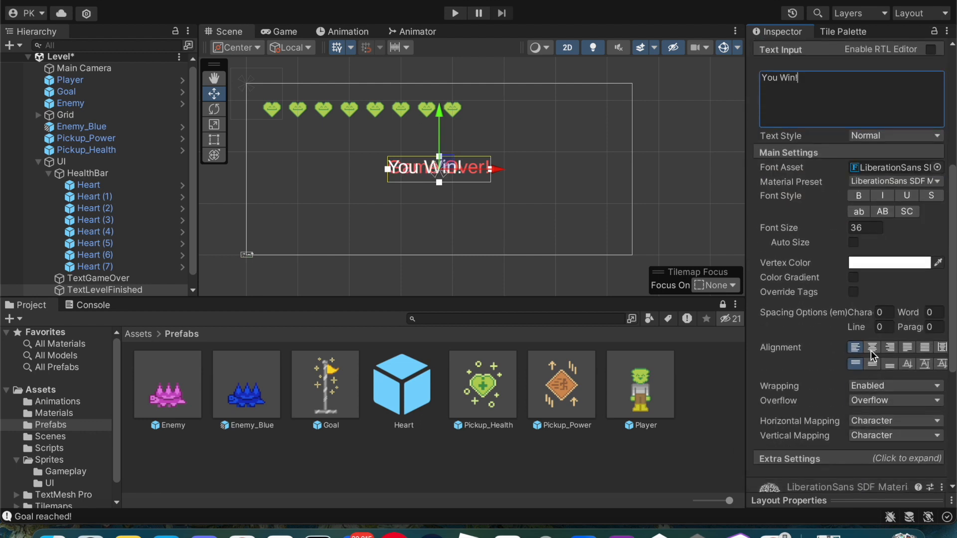
{"action": "left_click", "coordinate": [871, 351]}
- Change the vertex color of the "You Win!" text to bright green, hex 46FF43
{"action": "left_click", "coordinate": [908, 258]}
{"action": "left_click", "coordinate": [839, 236]}
{"action": "left_click_drag", "start_coordinate": [862, 260], "coordinate": [891, 252]}
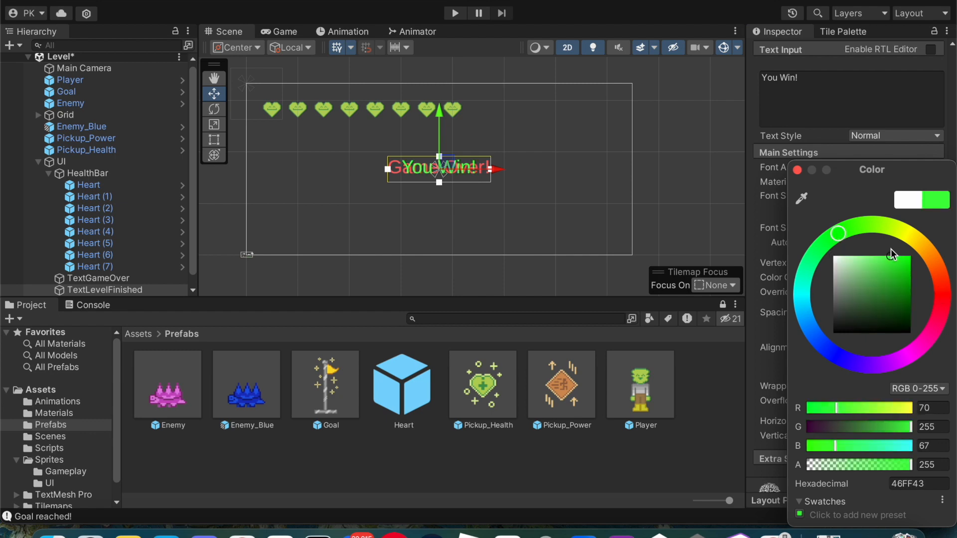
{"action": "left_click", "coordinate": [797, 170]}
{"action": "scroll", "coordinate": [827, 253], "scroll_direction": "down", "scroll_amount": 3}
{"action": "scroll", "coordinate": [826, 253], "scroll_direction": "up", "scroll_amount": 8}
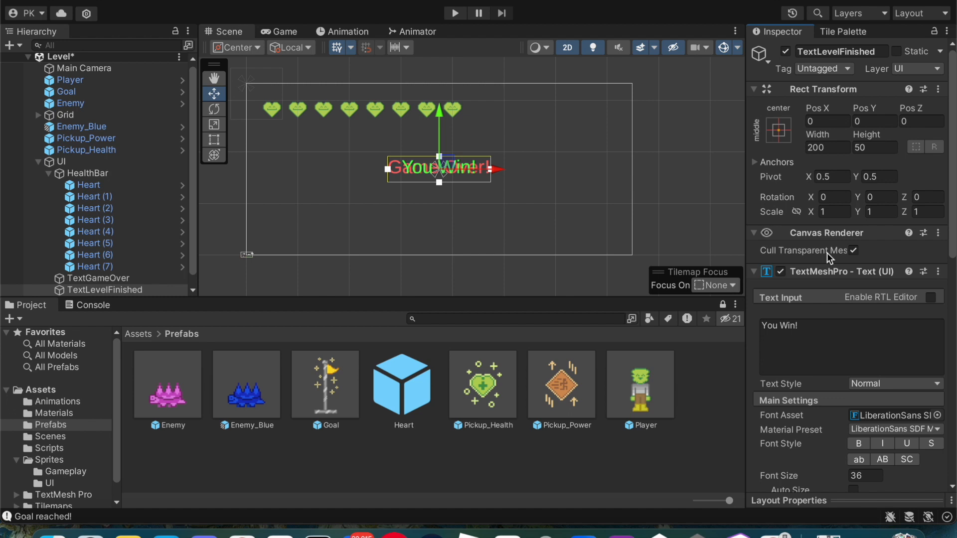
- Deactivate the TextGameOver object so it is hidden in the scene
{"action": "scroll", "coordinate": [114, 266], "scroll_direction": "down", "scroll_amount": 1}
{"action": "left_click", "coordinate": [115, 266]}
{"action": "left_click", "coordinate": [108, 278]}
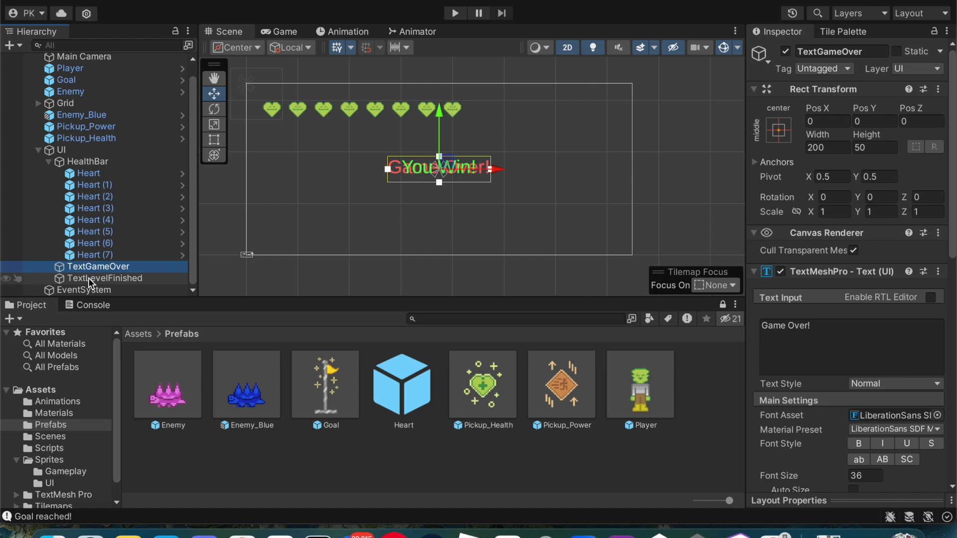
{"action": "left_click", "coordinate": [90, 281]}
{"action": "left_click", "coordinate": [83, 271]}
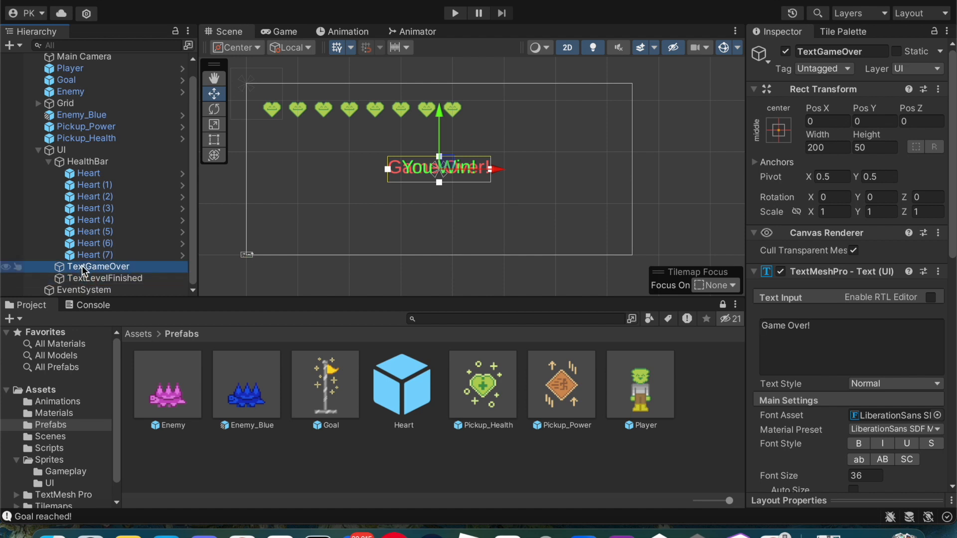
{"action": "left_click", "coordinate": [786, 52]}
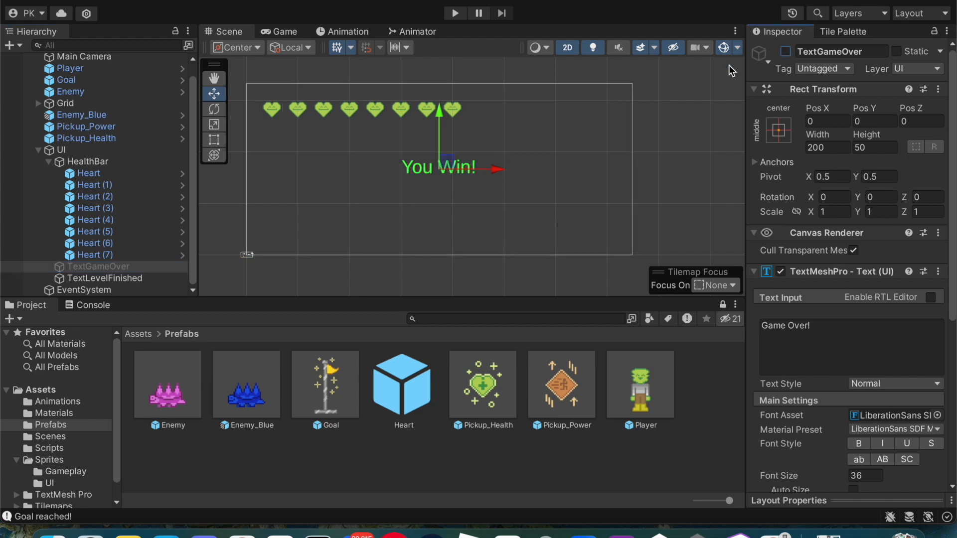
- Deactivate the TextLevelFinished object so it is hidden in the scene
{"action": "left_click", "coordinate": [144, 278]}
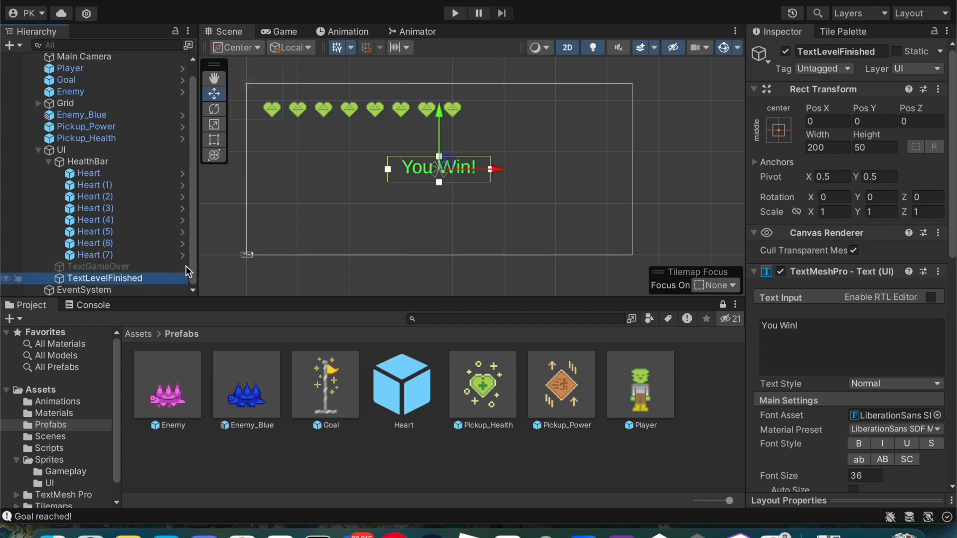
{"action": "left_click", "coordinate": [786, 52]}
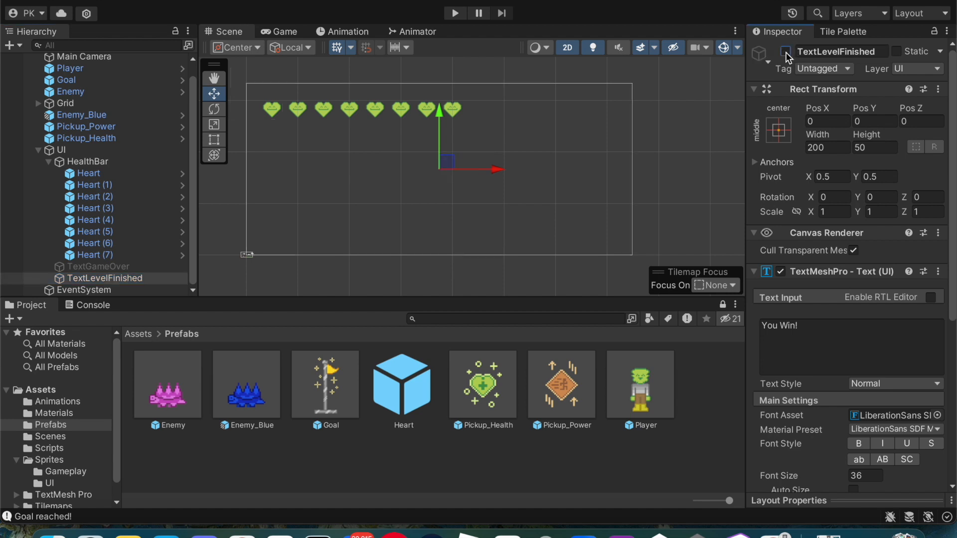
{"action": "left_click", "coordinate": [786, 52]}
{"action": "left_click", "coordinate": [786, 52]}
{"action": "scroll", "coordinate": [435, 190], "scroll_direction": "down", "scroll_amount": 1}
{"action": "scroll", "coordinate": [126, 222], "scroll_direction": "up", "scroll_amount": 1}
{"action": "scroll", "coordinate": [126, 223], "scroll_direction": "down", "scroll_amount": 1}
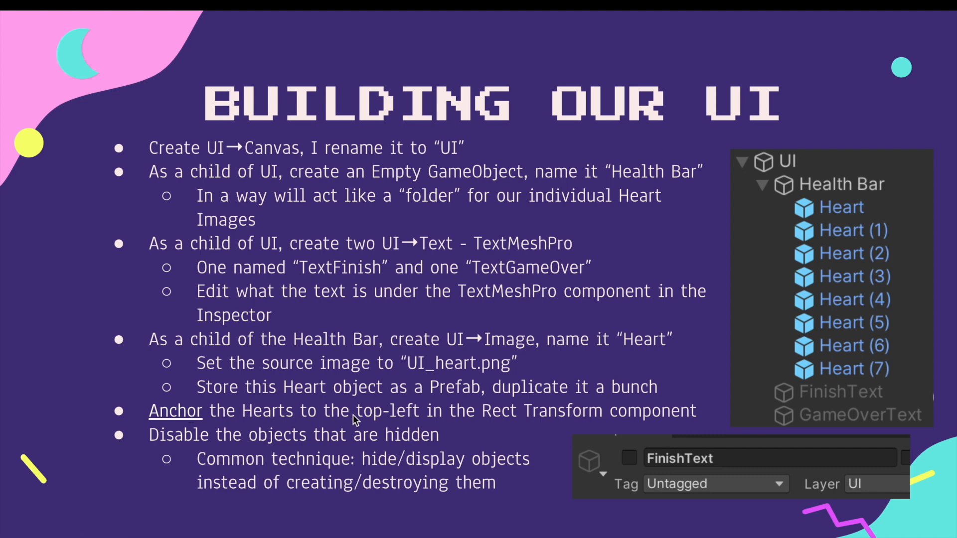
{"action": "left_click", "coordinate": [533, 440]}
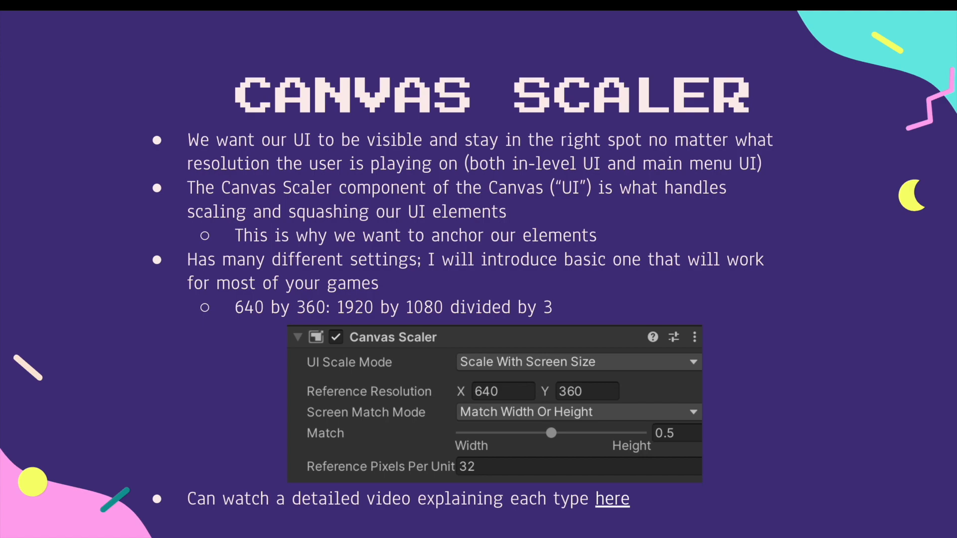
{"action": "key", "text": "Escape"}
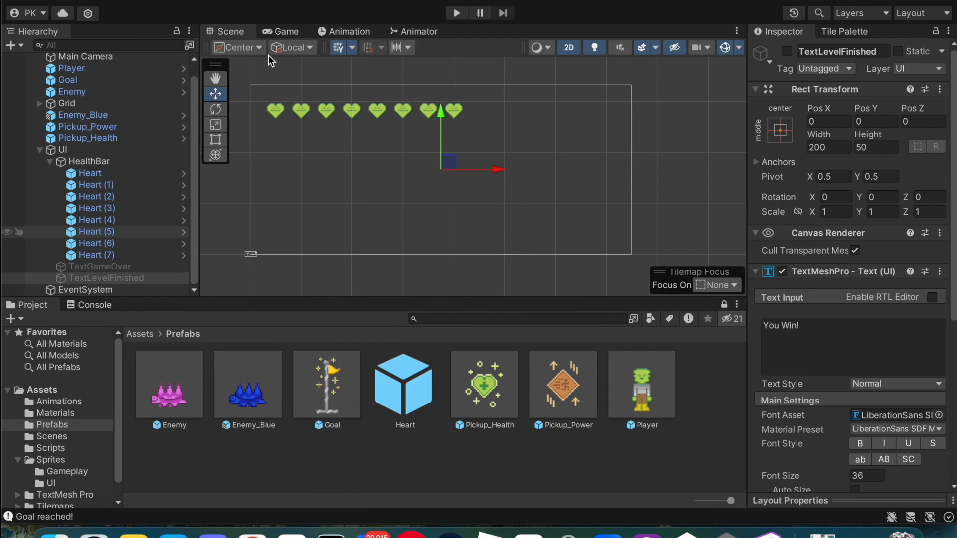
- Try to detach the Game view from the docked layout into its own window
{"action": "left_click_drag", "start_coordinate": [268, 30], "coordinate": [225, 1]}
{"action": "left_click_drag", "start_coordinate": [27, 29], "coordinate": [167, 1]}
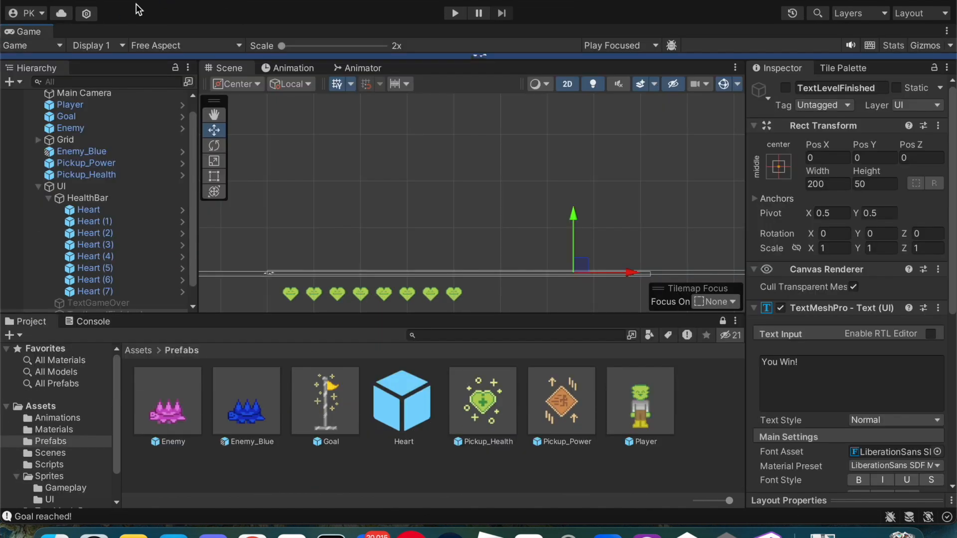
{"action": "left_click_drag", "start_coordinate": [32, 32], "coordinate": [349, 170]}
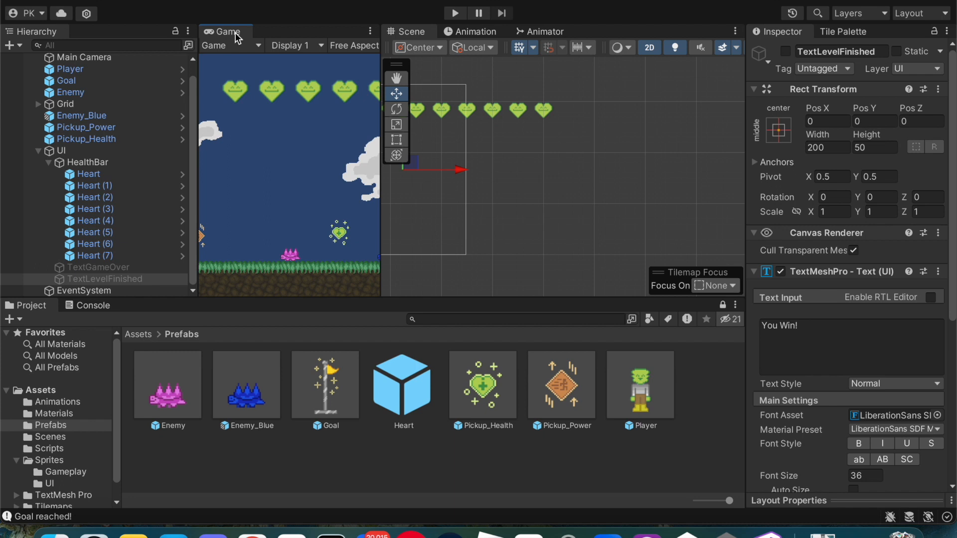
- Close the docked Game view and reopen it as a separate floating window
{"action": "right_click", "coordinate": [225, 30]}
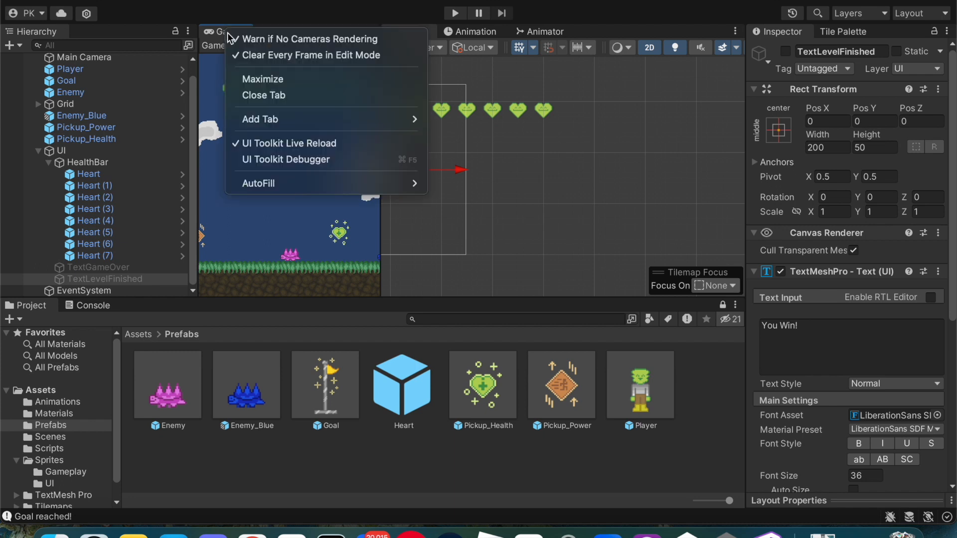
{"action": "left_click", "coordinate": [278, 95]}
{"action": "left_click", "coordinate": [347, 0]}
{"action": "mouse_move", "coordinate": [558, 0]}
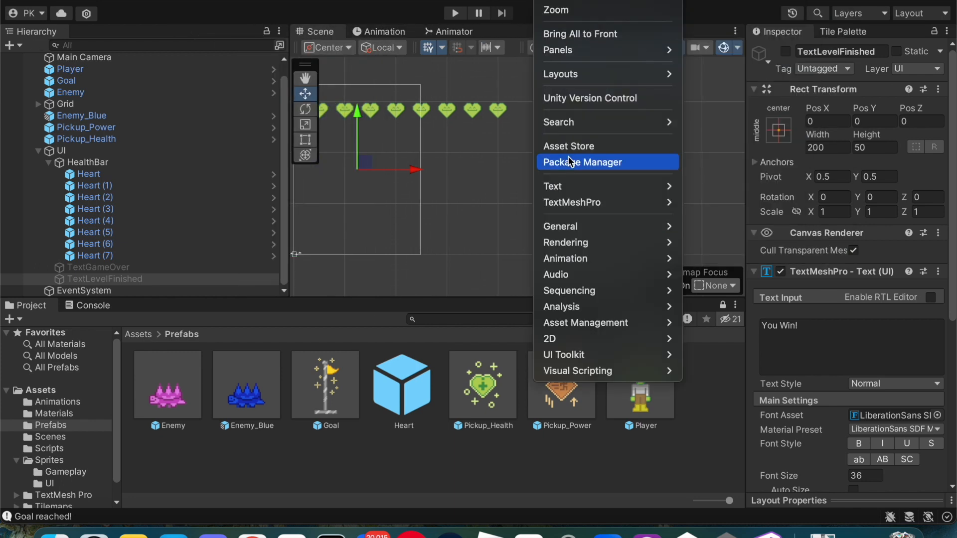
{"action": "mouse_move", "coordinate": [592, 235]}
{"action": "left_click", "coordinate": [707, 244]}
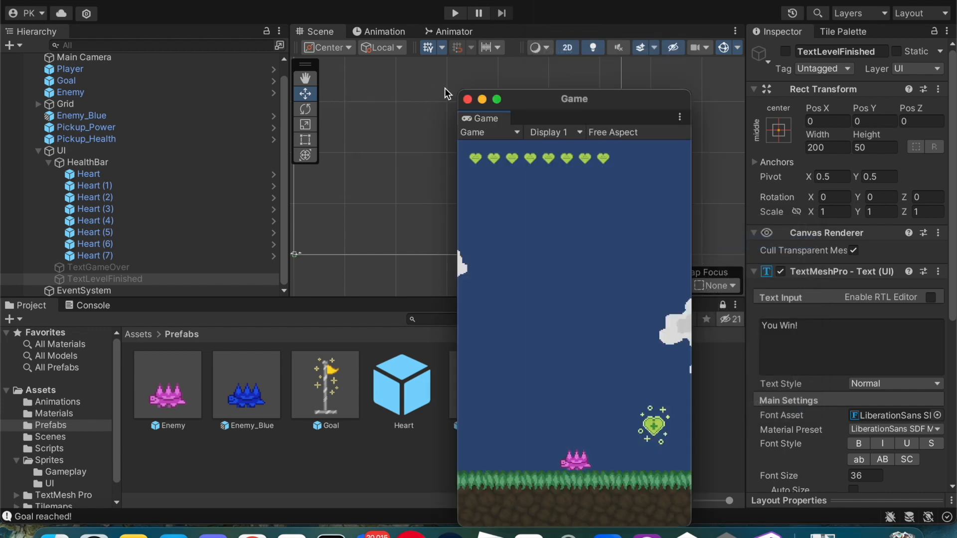
- Move the floating Game window over the editor and enlarge it to a wide format to check the heart bar's scaling
{"action": "left_click_drag", "start_coordinate": [523, 105], "coordinate": [234, 14]}
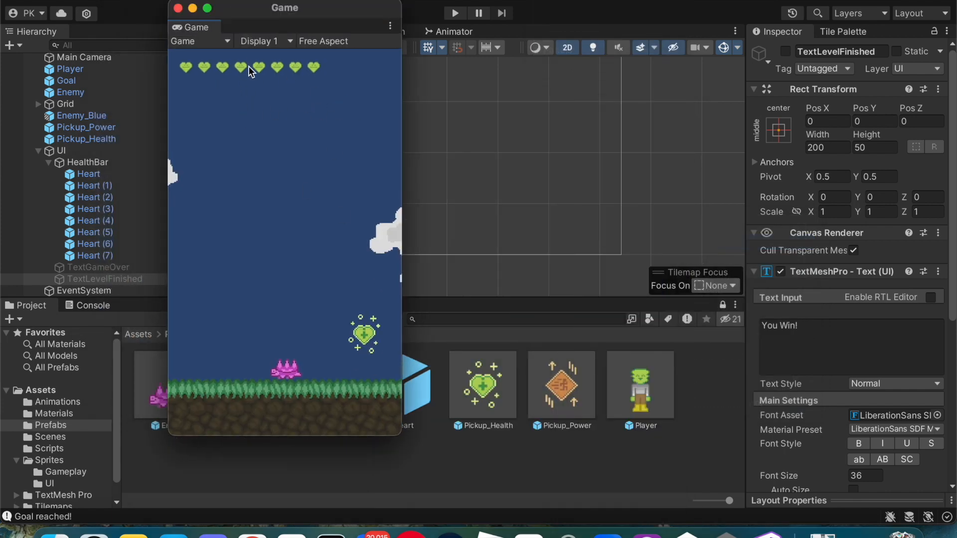
{"action": "left_click_drag", "start_coordinate": [396, 428], "coordinate": [875, 460]}
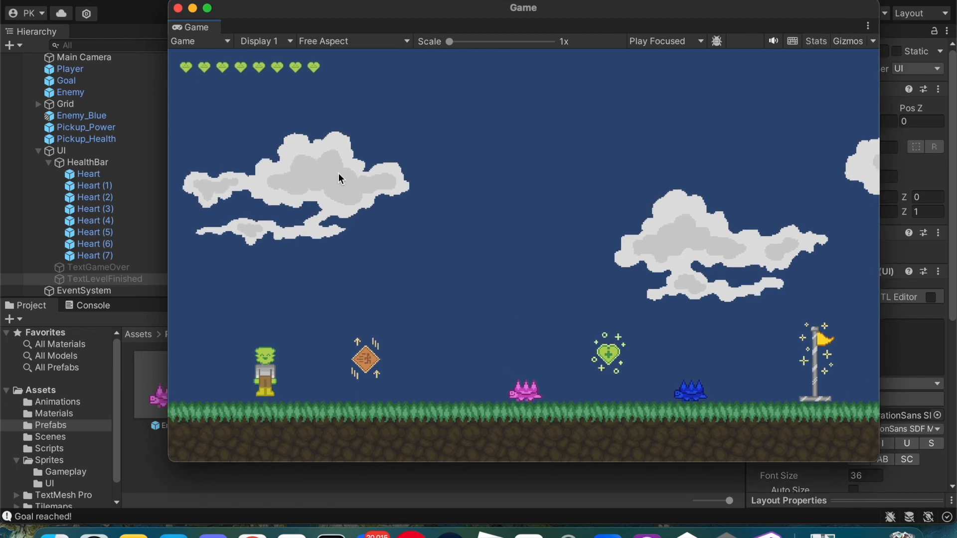
- Set the UI canvas's Canvas Scaler to the Scale With Screen Size mode
{"action": "left_click", "coordinate": [139, 124]}
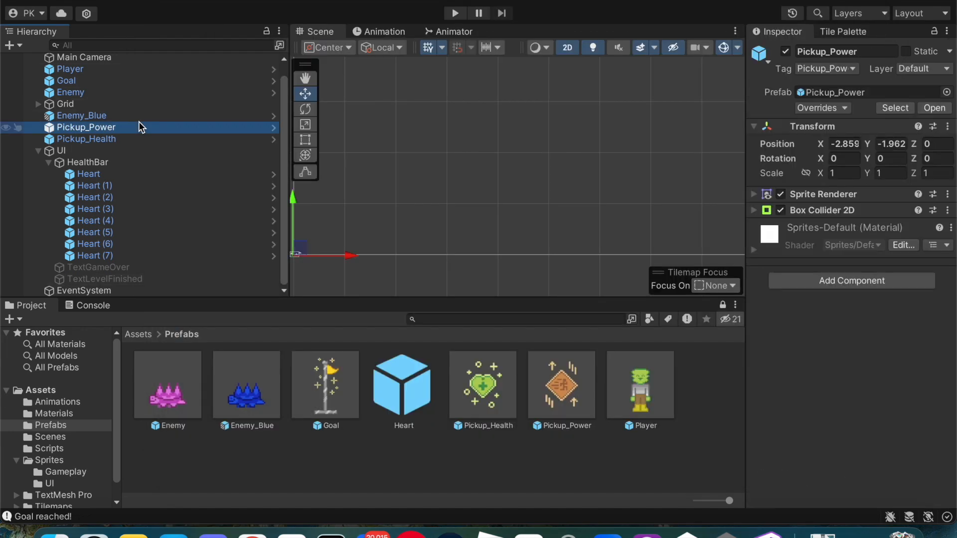
{"action": "left_click", "coordinate": [74, 150]}
{"action": "scroll", "coordinate": [568, 196], "scroll_direction": "up", "scroll_amount": 3}
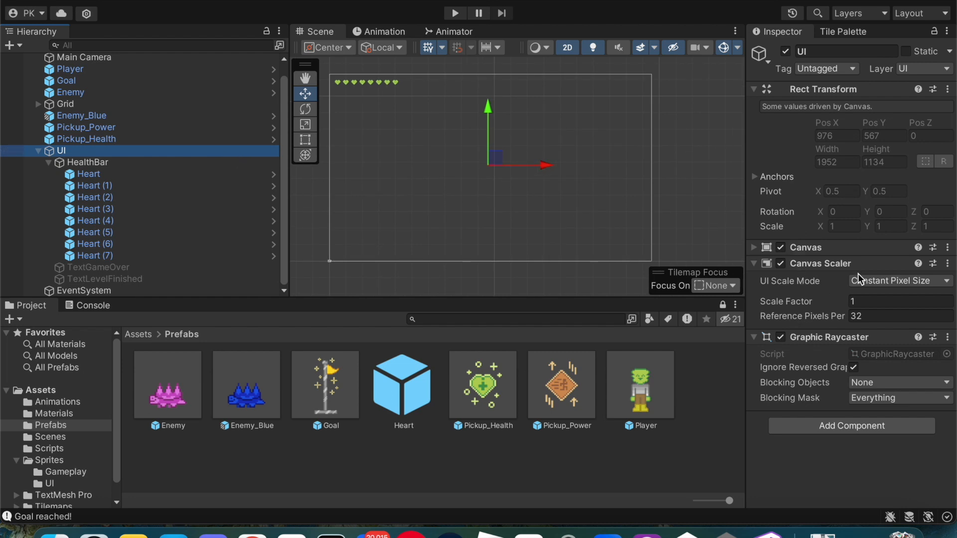
{"action": "left_click", "coordinate": [884, 283]}
{"action": "left_click", "coordinate": [885, 302]}
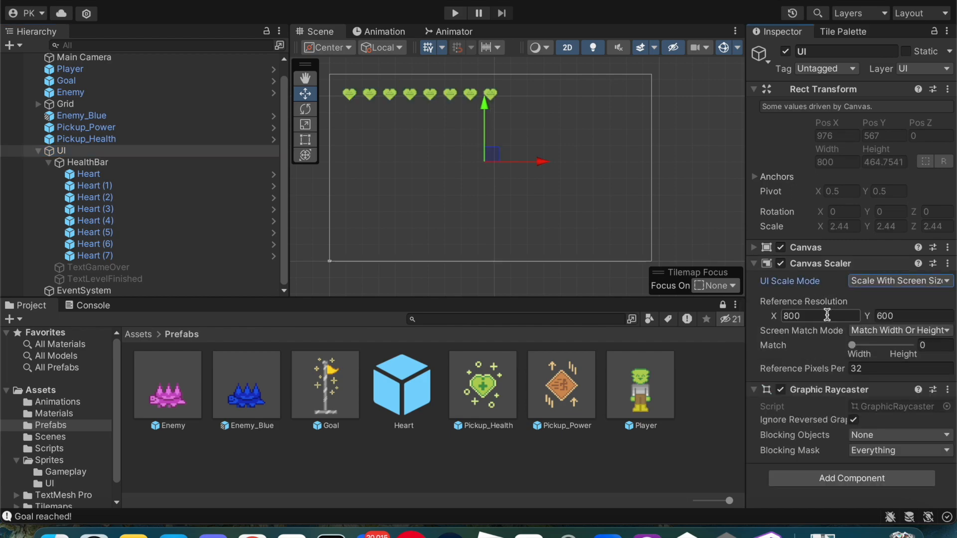
- Switch to the Google Slides presentation and show the Canvas Scaler slide full screen to read the recommended settings
{"action": "key", "text": "ctrl+Left"}
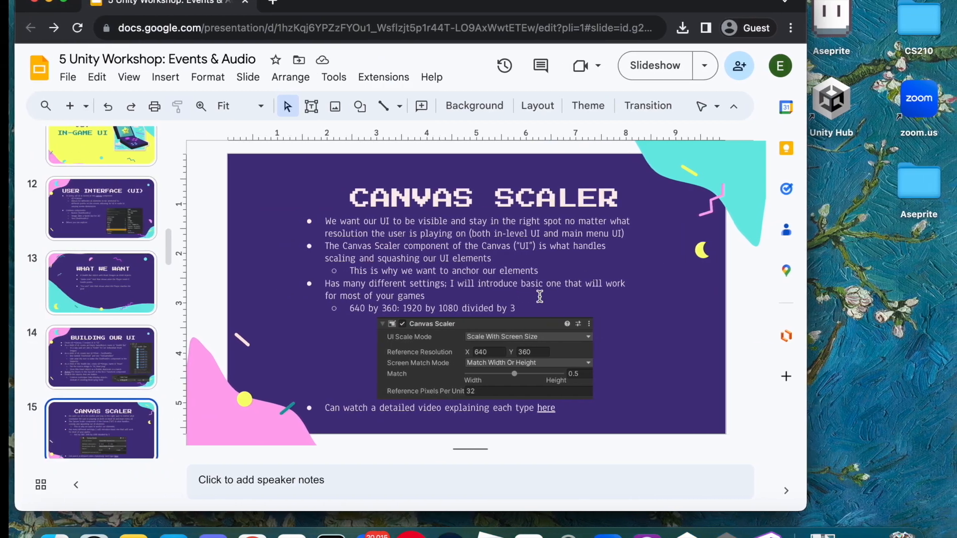
{"action": "key", "text": "ctrl+Right"}
{"action": "key", "text": "ctrl+Left"}
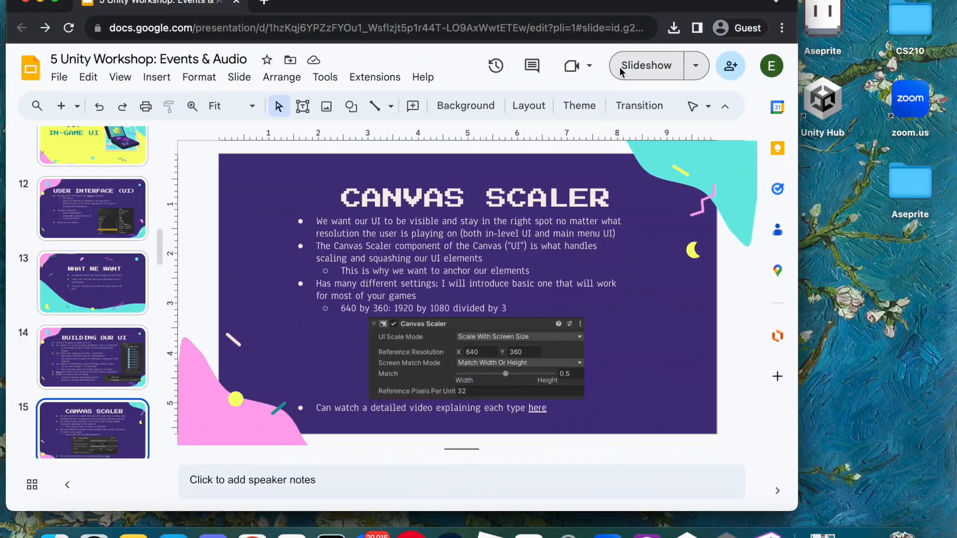
{"action": "left_click", "coordinate": [631, 64]}
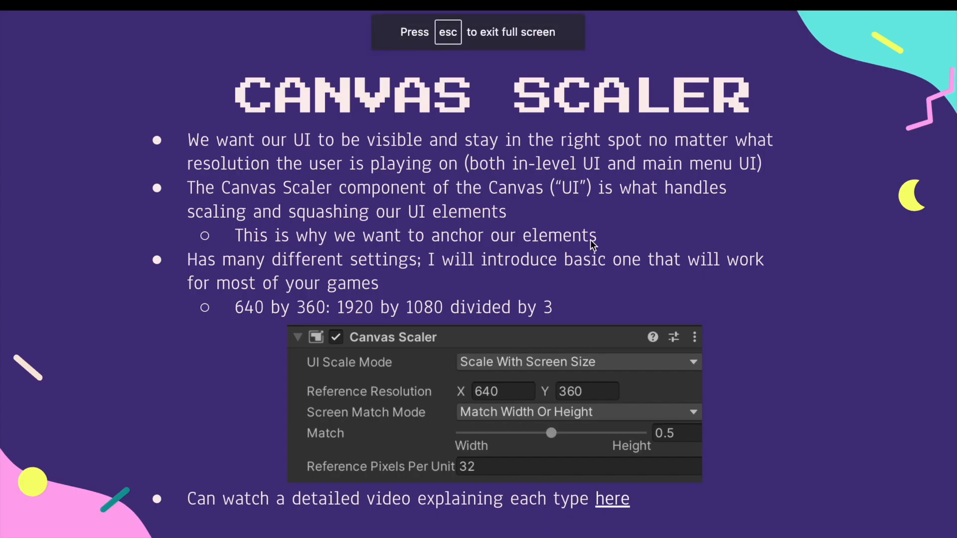